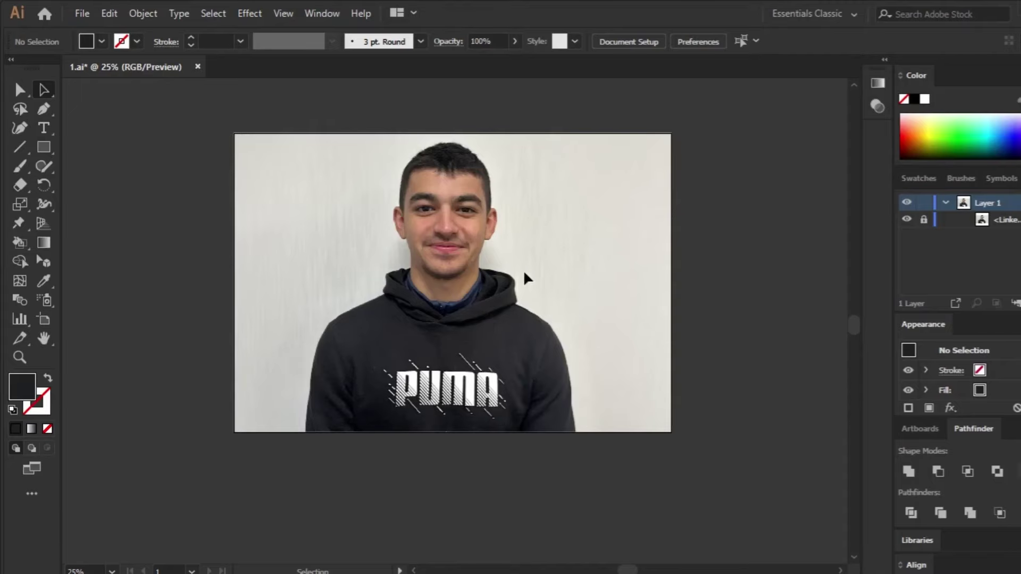
Bring up the 1.ai Illustrator document holding the young man's portrait photo.
scroll(523, 274, up, 3)
Zoom in on the face and start the hairline path beside the right ear, up the temple.
scroll(524, 273, up, 5)
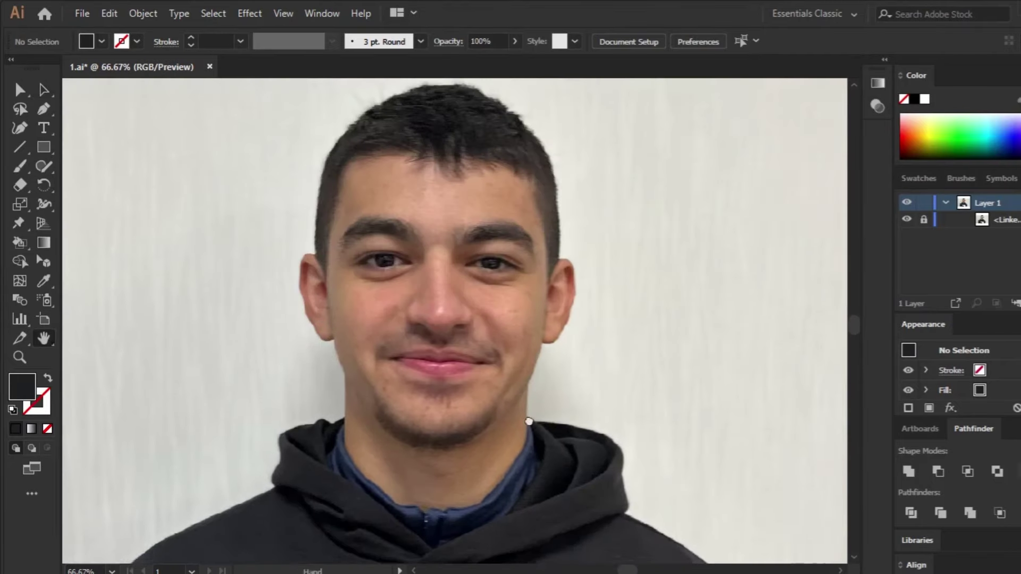
key(ctrl+equal)
scroll(645, 354, up, 2)
click(610, 403)
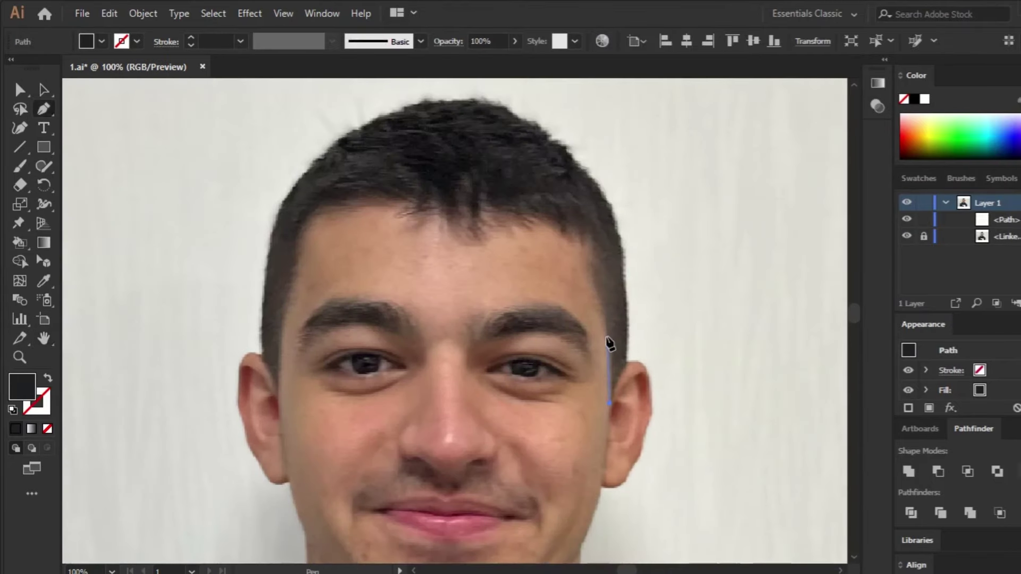
click(598, 299)
Make the path a black stroke with no fill.
click(49, 378)
key(ctrl+equal)
key(ctrl+equal)
key(ctrl+equal)
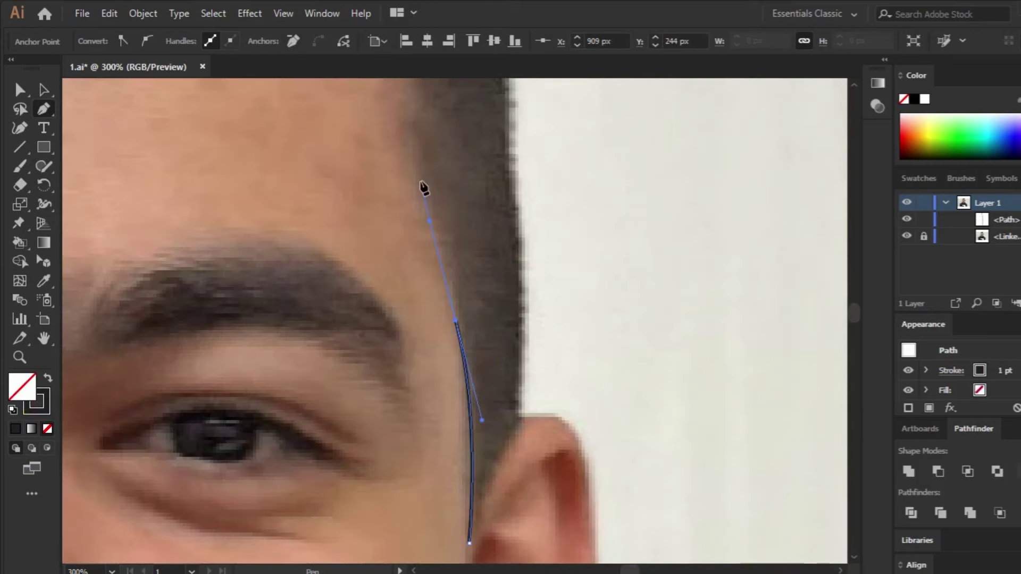
scroll(410, 160, up, 2)
scroll(409, 160, left, 1)
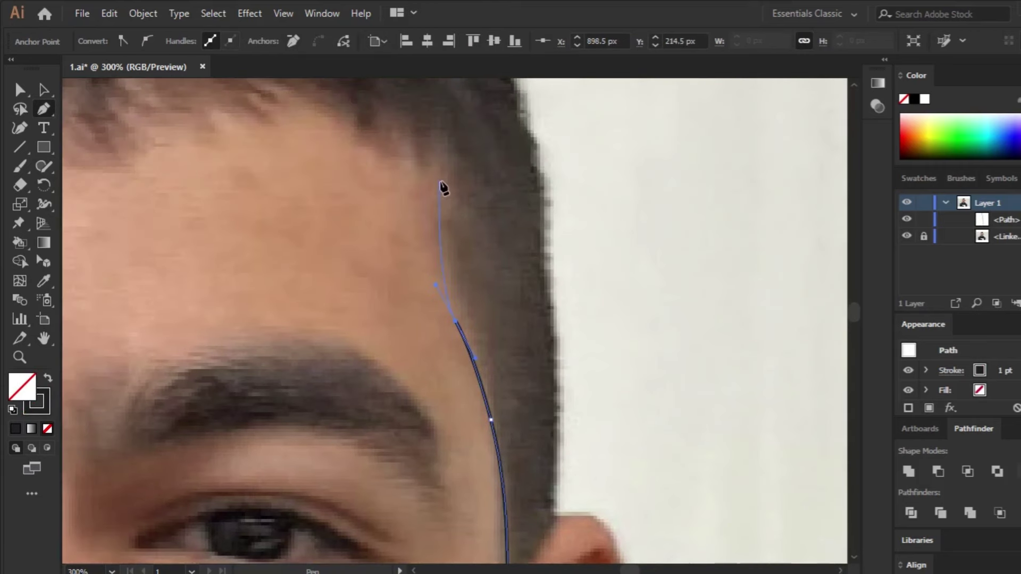
click(49, 379)
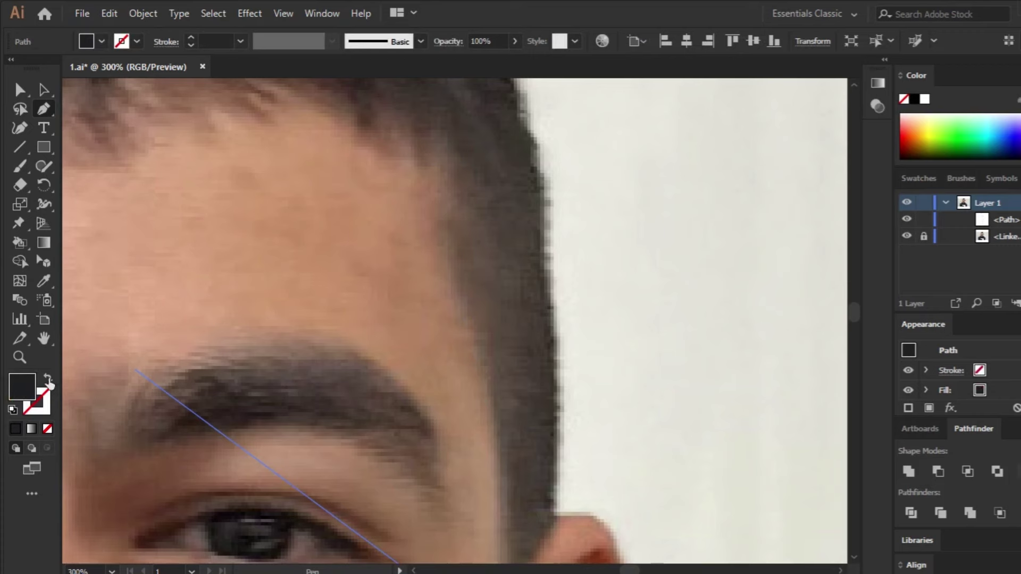
click(49, 378)
Add anchors from the temple hair corner, curving the path left along the hairline.
click(449, 247)
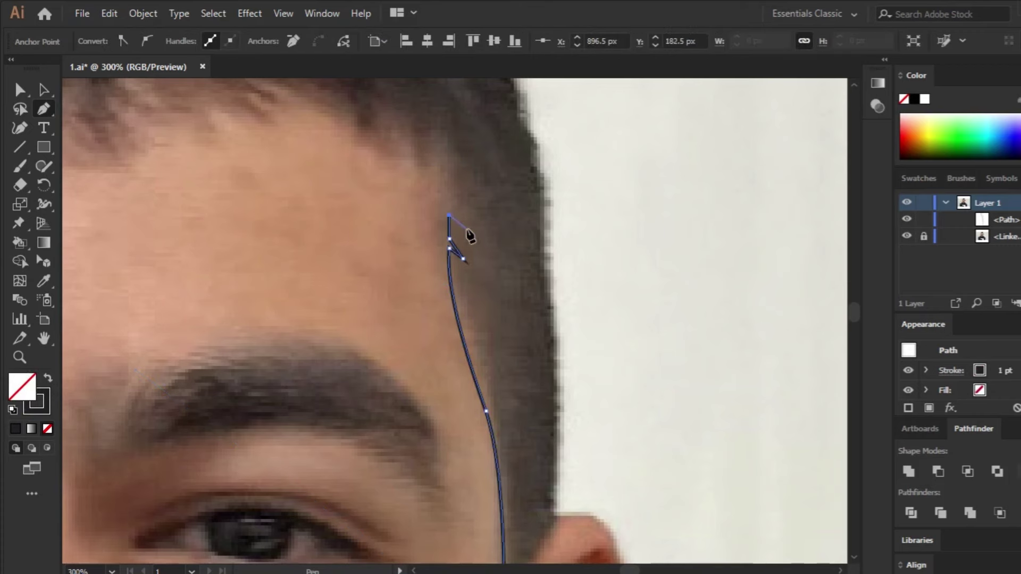
scroll(453, 187, down, 1)
scroll(416, 245, down, 2)
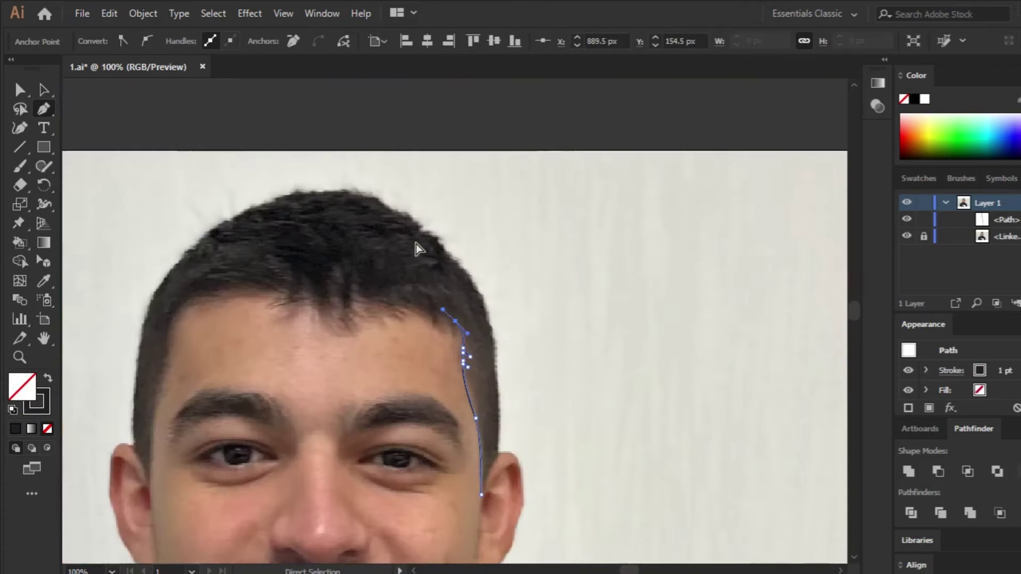
scroll(417, 245, up, 3)
drag(414, 298, 367, 272)
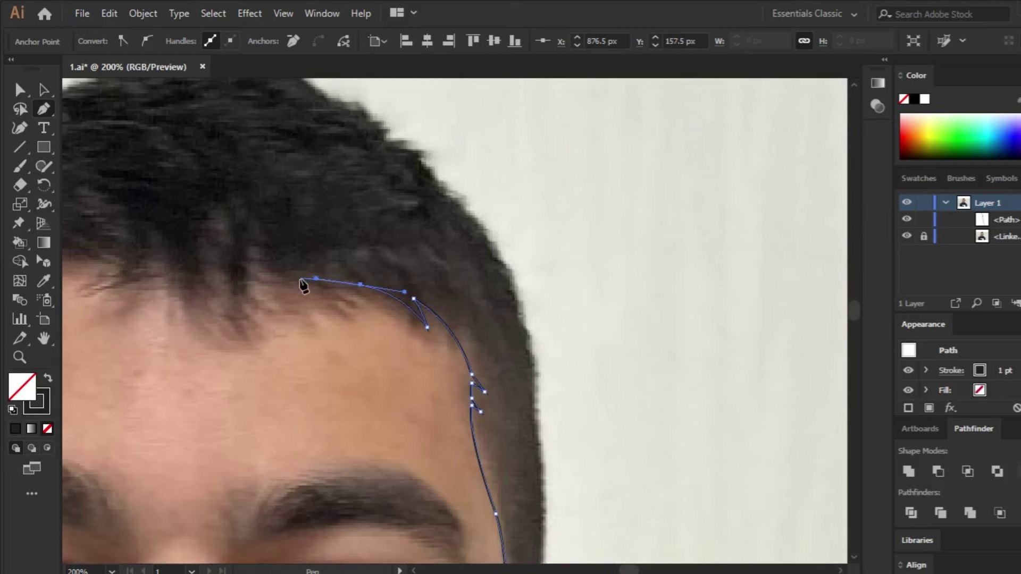
drag(261, 298, 278, 301)
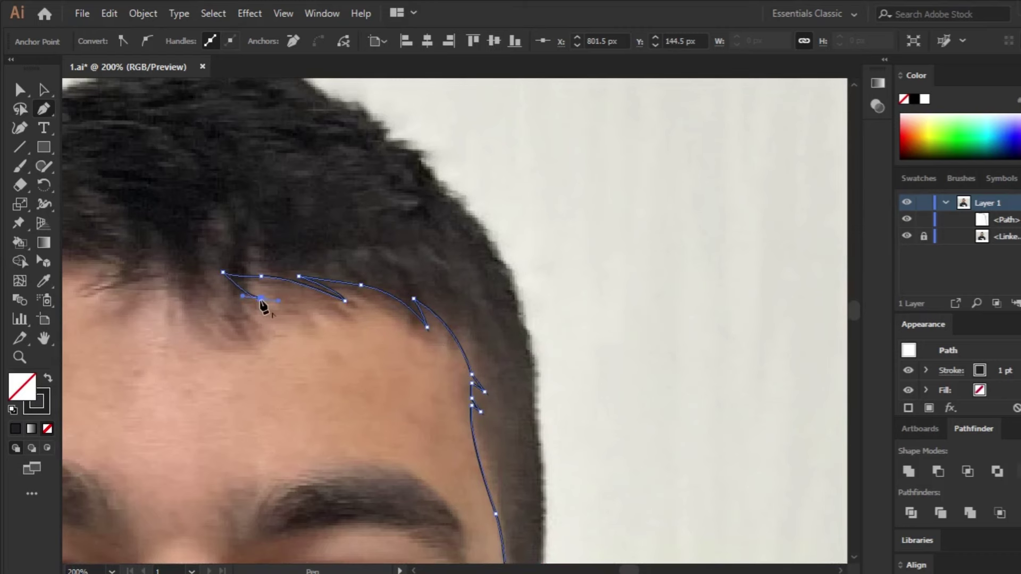
scroll(196, 262, down, 1)
scroll(414, 392, up, 1)
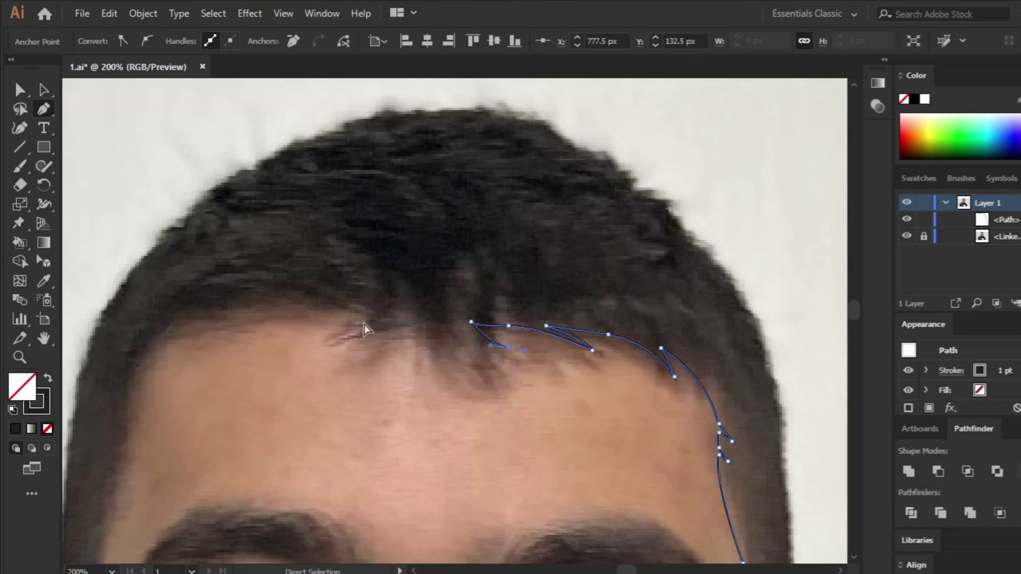
Undo the misplaced anchor and redraw the hairline across the forehead to the left temple.
key(ctrl+z)
drag(475, 328, 420, 327)
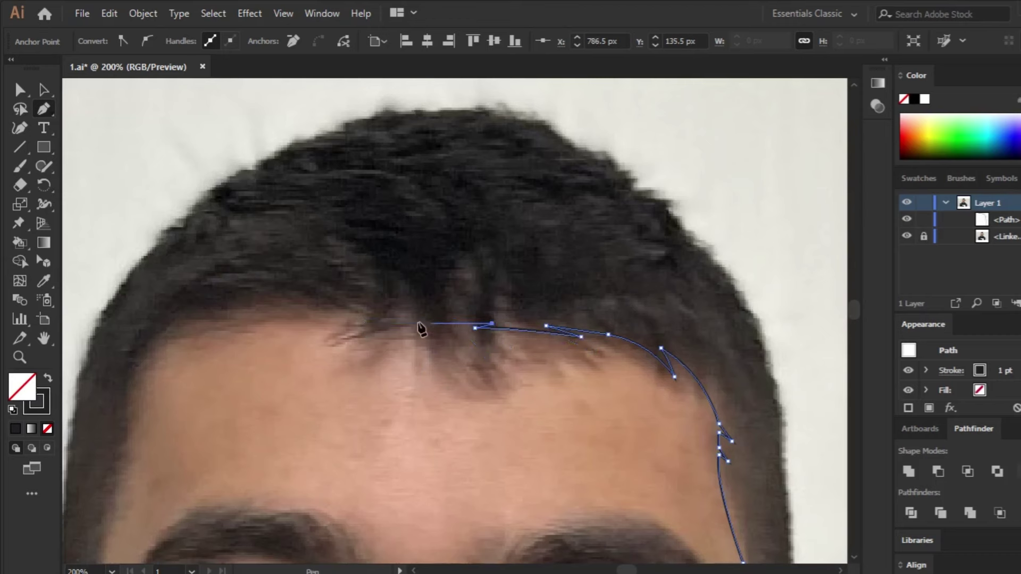
drag(316, 317, 331, 310)
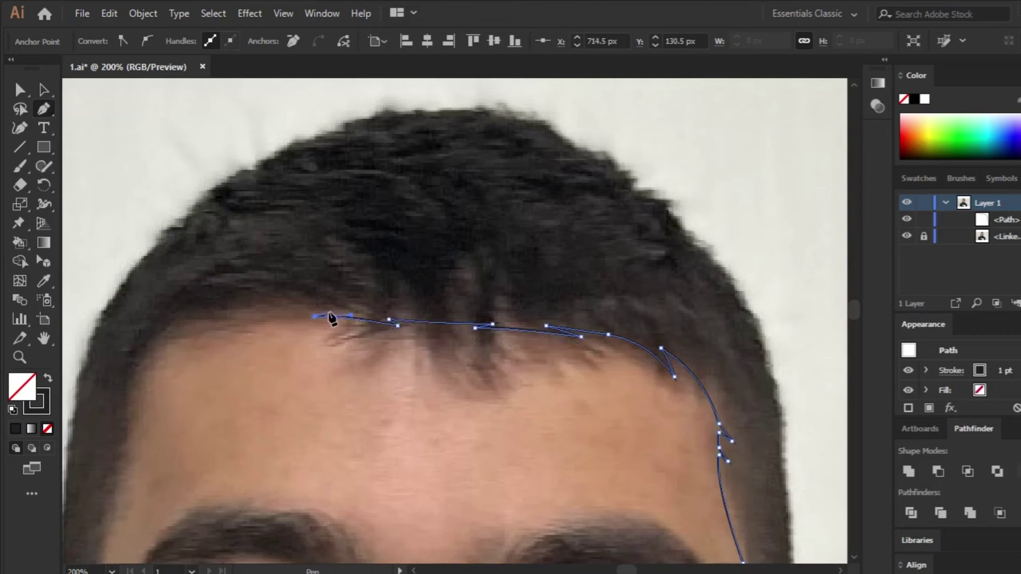
mouse_move(239, 322)
mouse_down()
mouse_move(138, 367)
mouse_move(138, 398)
mouse_move(133, 358)
mouse_up()
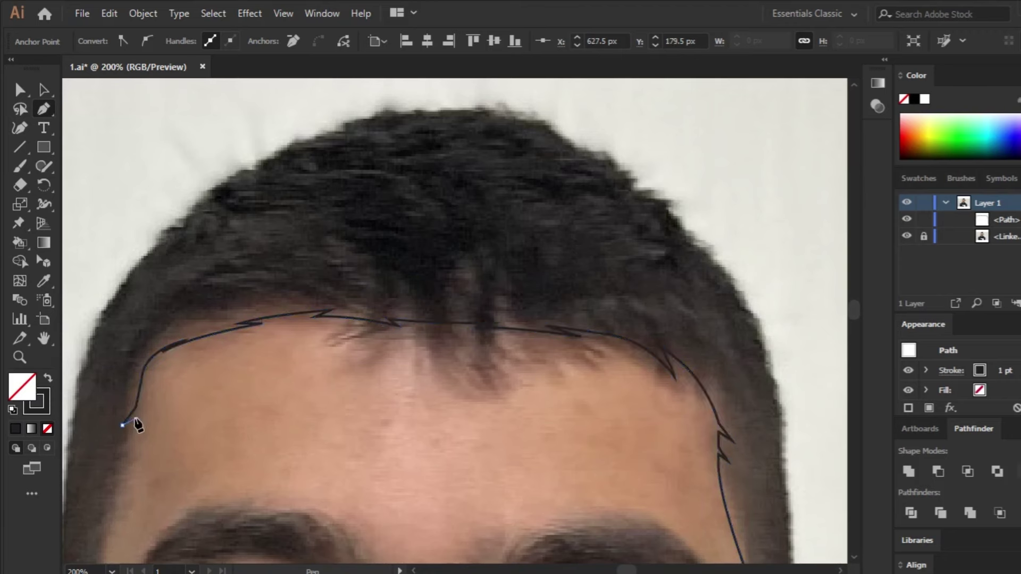
scroll(133, 372, down, 3)
Bring the hairline down the left temple, ending with an anchor on the hair edge above the ear.
drag(97, 477, 103, 513)
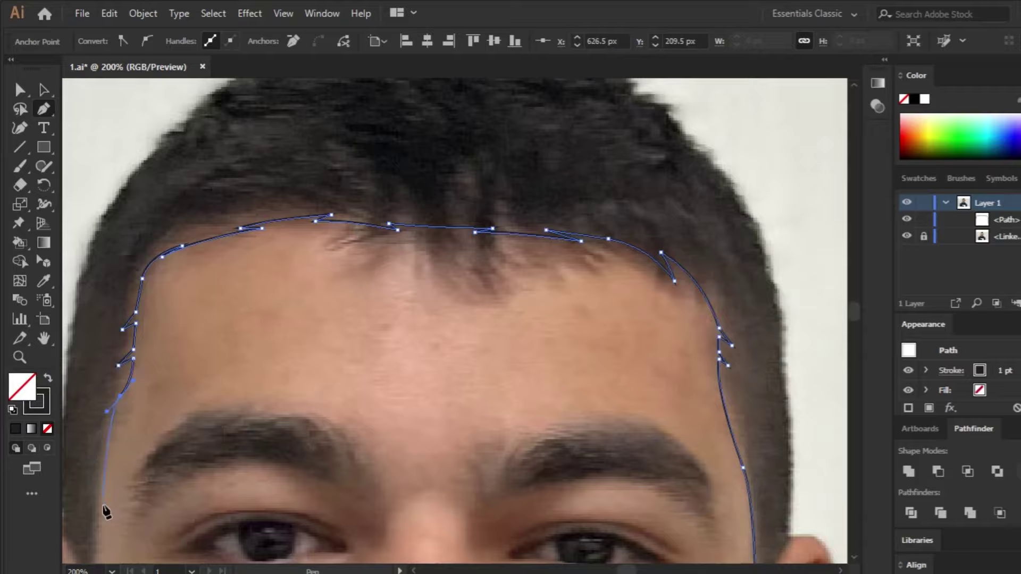
scroll(103, 513, down, 5)
drag(88, 363, 96, 495)
scroll(95, 478, left, 10)
scroll(134, 468, down, 3)
drag(418, 201, 418, 212)
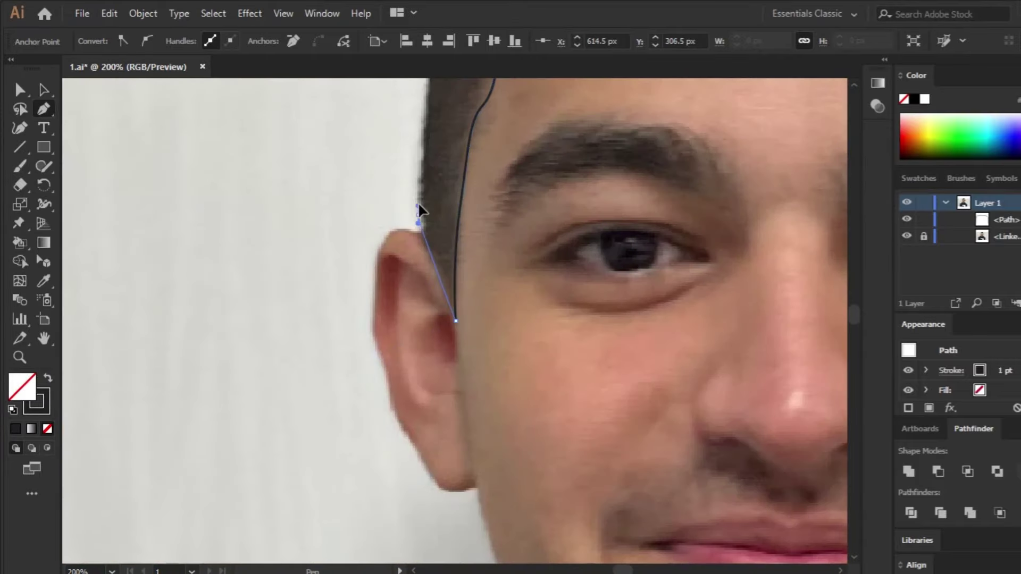
scroll(418, 207, up, 3)
scroll(446, 142, up, 2)
click(428, 303)
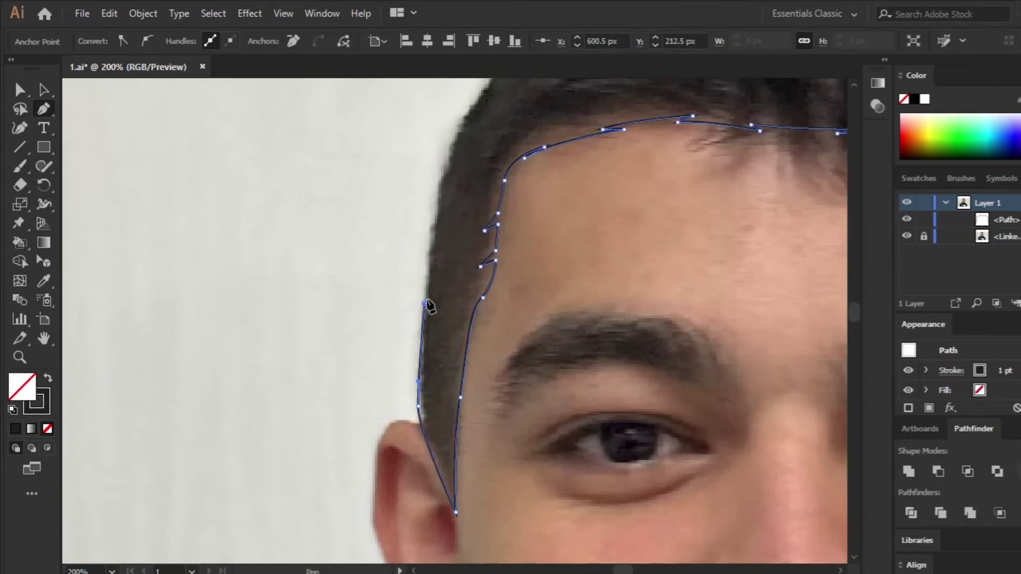
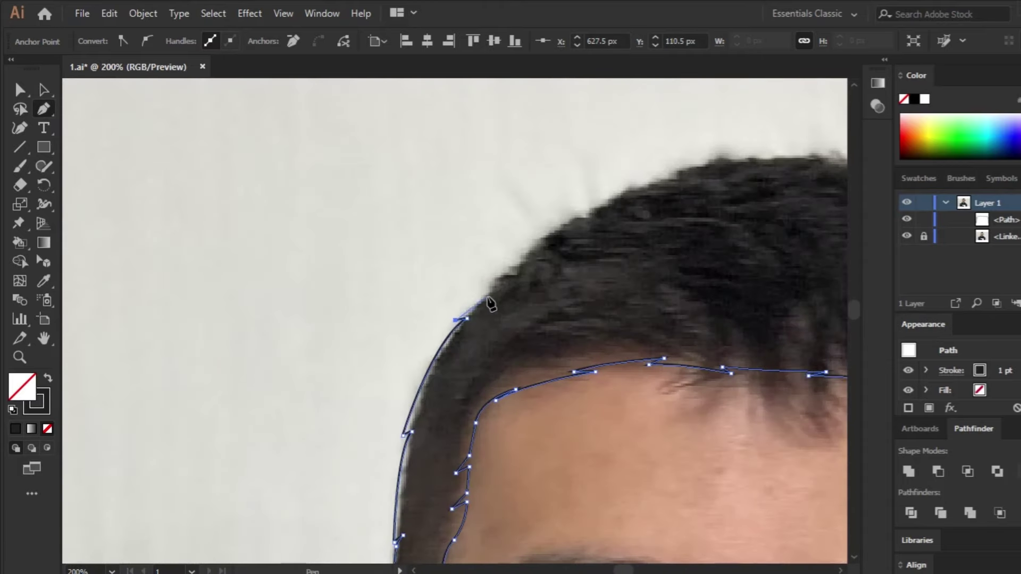
Trace the outer hair edge with Pen anchors up to the crown.
click(502, 282)
click(520, 256)
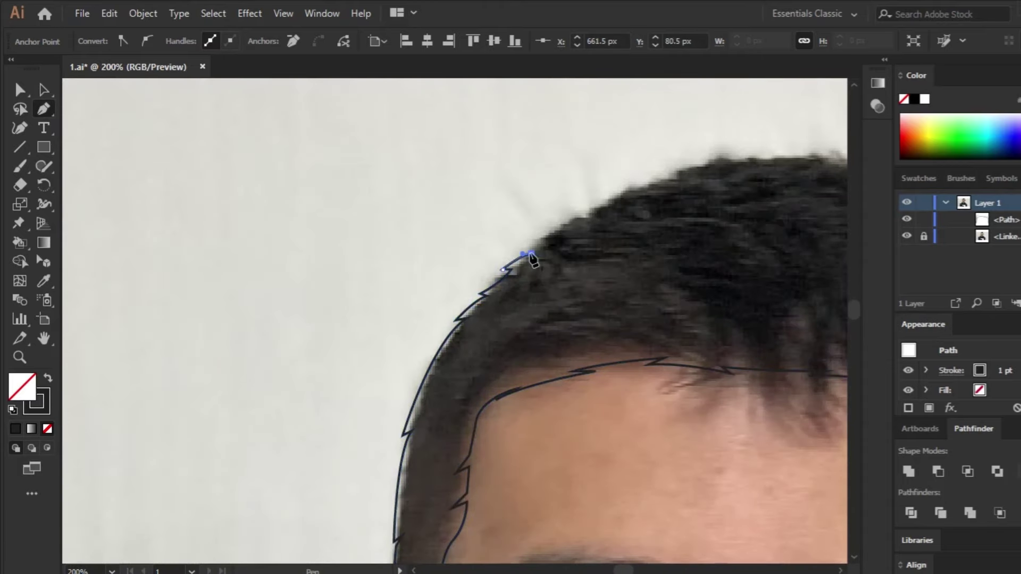
click(552, 235)
click(588, 214)
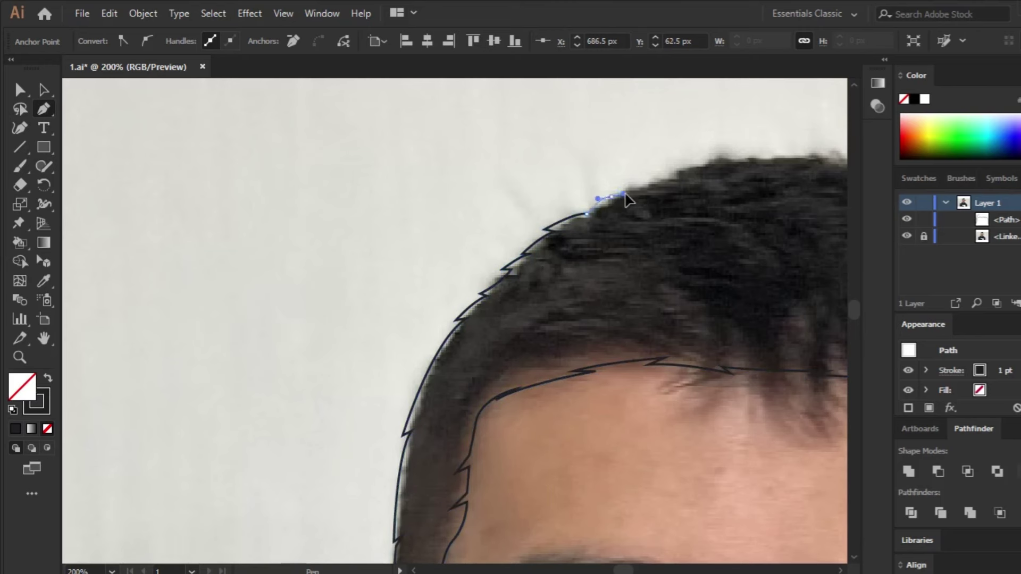
click(612, 201)
drag(642, 184, 712, 166)
click(681, 175)
click(722, 159)
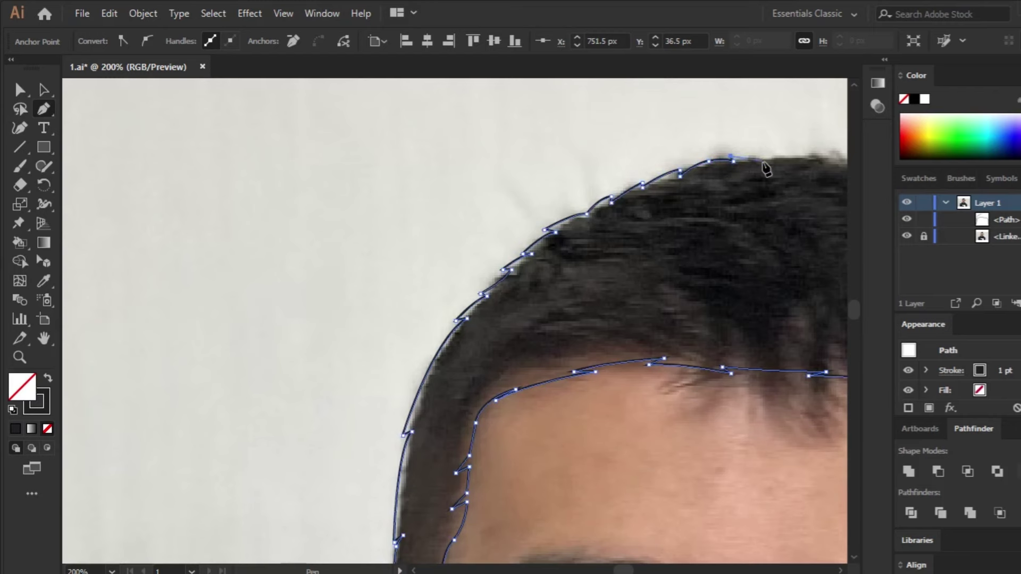
Zigzag spiky anchors along the top of the hair.
key(ctrl+plus)
key(ctrl+plus)
key(ctrl+plus)
drag(549, 314, 585, 321)
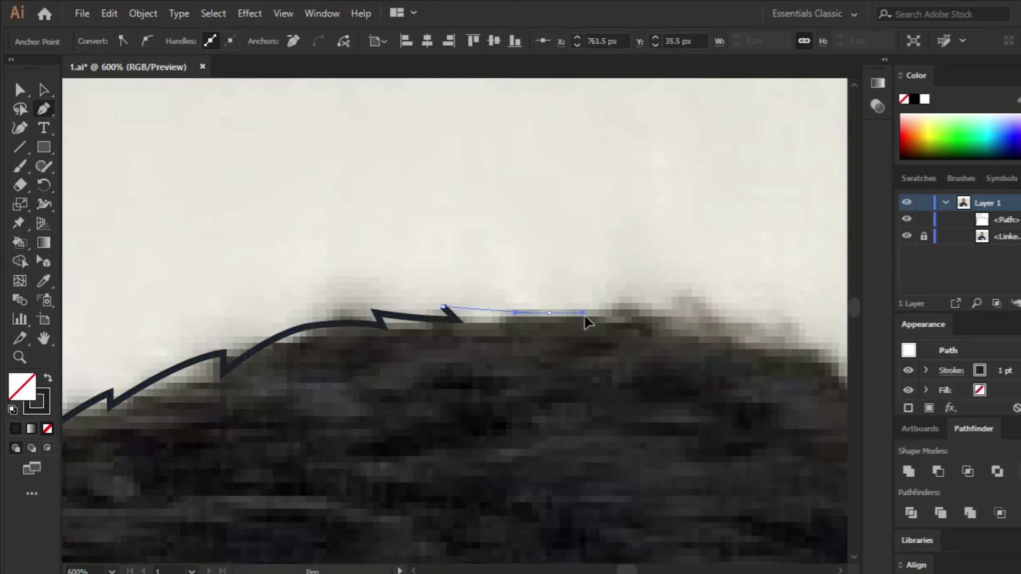
click(609, 326)
click(669, 307)
click(684, 326)
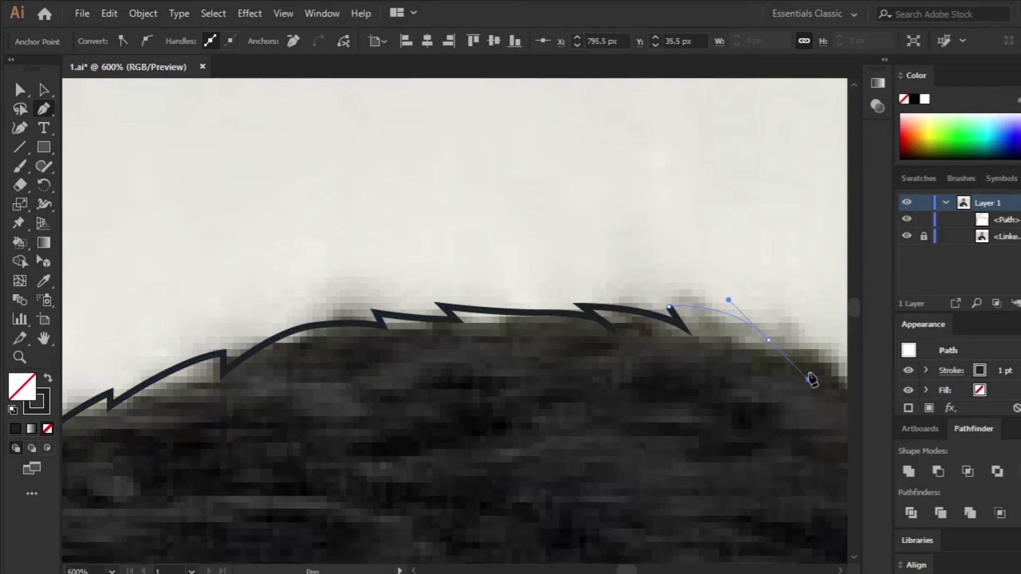
click(762, 325)
click(769, 340)
key(ctrl+minus)
Continue the spiky hair outline down its right edge.
click(510, 340)
click(510, 351)
drag(557, 385, 581, 398)
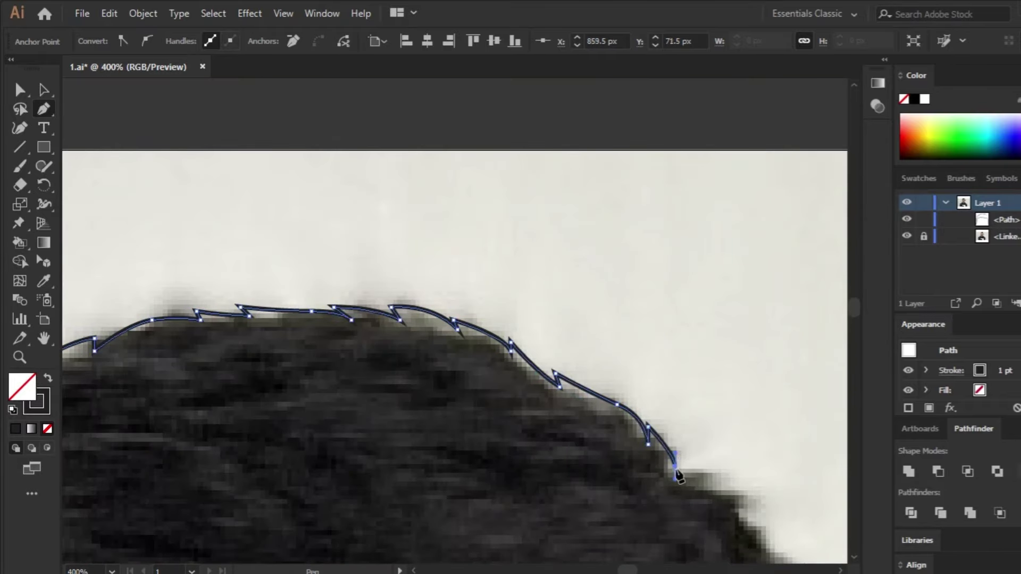
key(ctrl+plus)
click(509, 368)
click(509, 388)
click(569, 441)
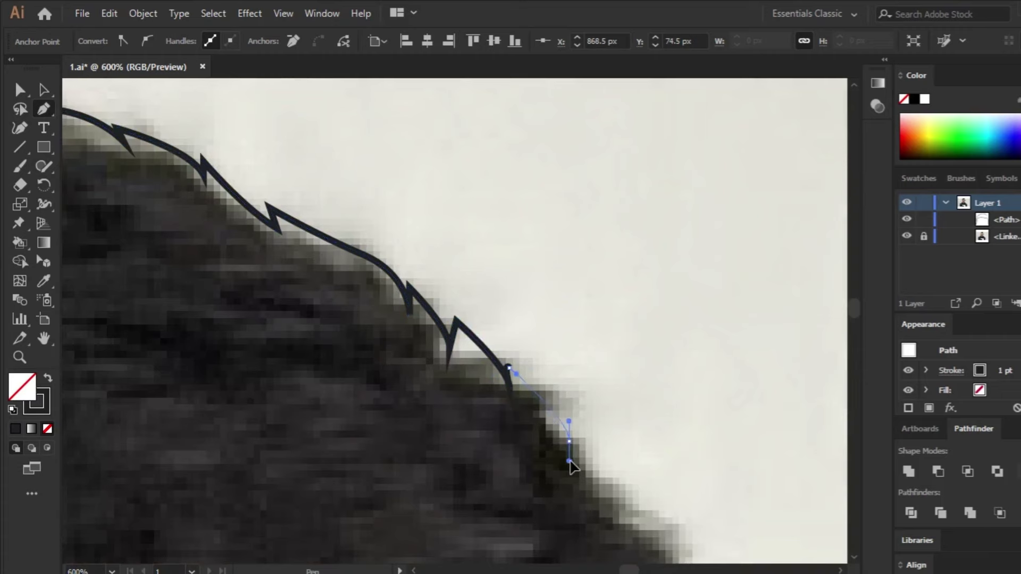
click(575, 411)
key(ctrl+minus)
Extend the zigzag outline further down the right side of the hair.
click(481, 359)
click(478, 378)
click(519, 413)
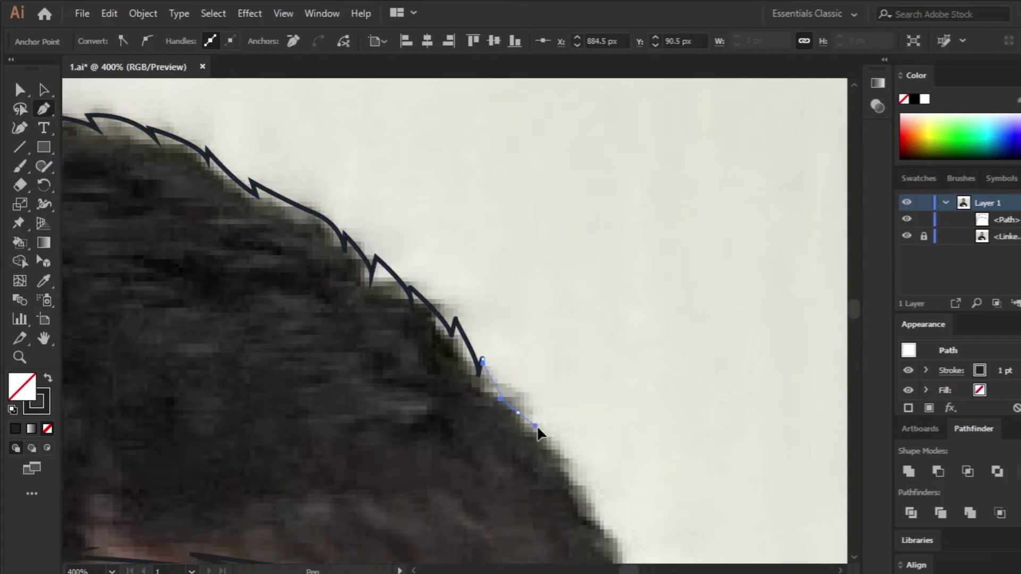
click(540, 426)
click(543, 437)
click(599, 505)
key(ctrl+minus)
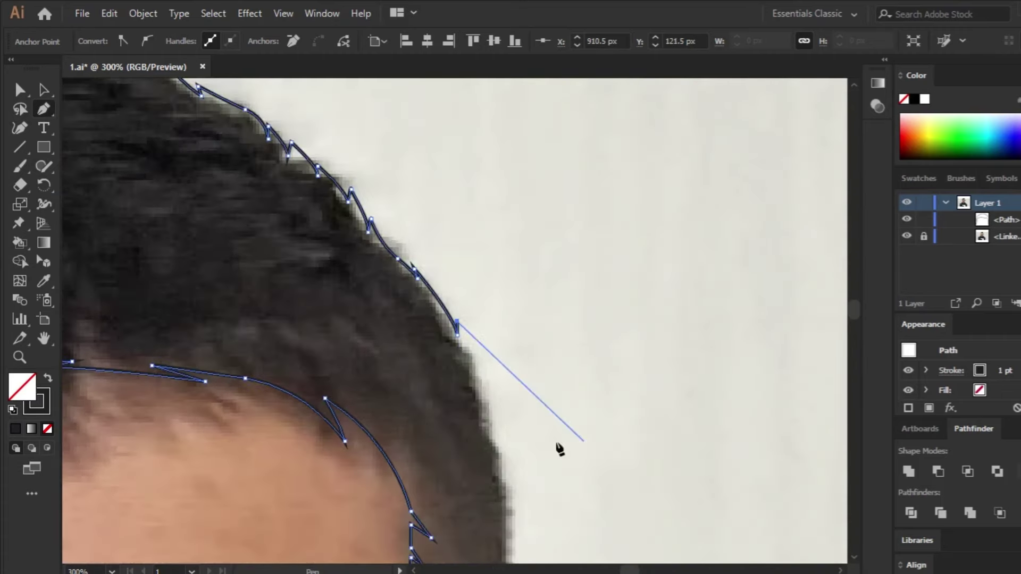
drag(480, 378, 479, 412)
Finish the hair outline past the sideburn, ending beside the ear.
scroll(484, 420, down, 5)
click(498, 346)
click(503, 334)
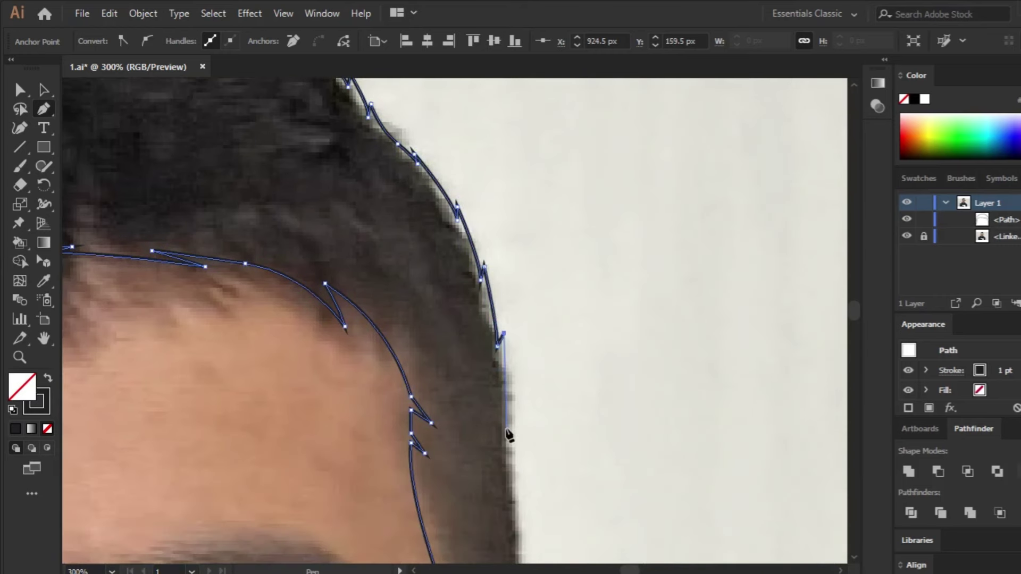
scroll(506, 433, down, 5)
click(511, 287)
click(514, 393)
click(520, 492)
scroll(518, 490, down, 3)
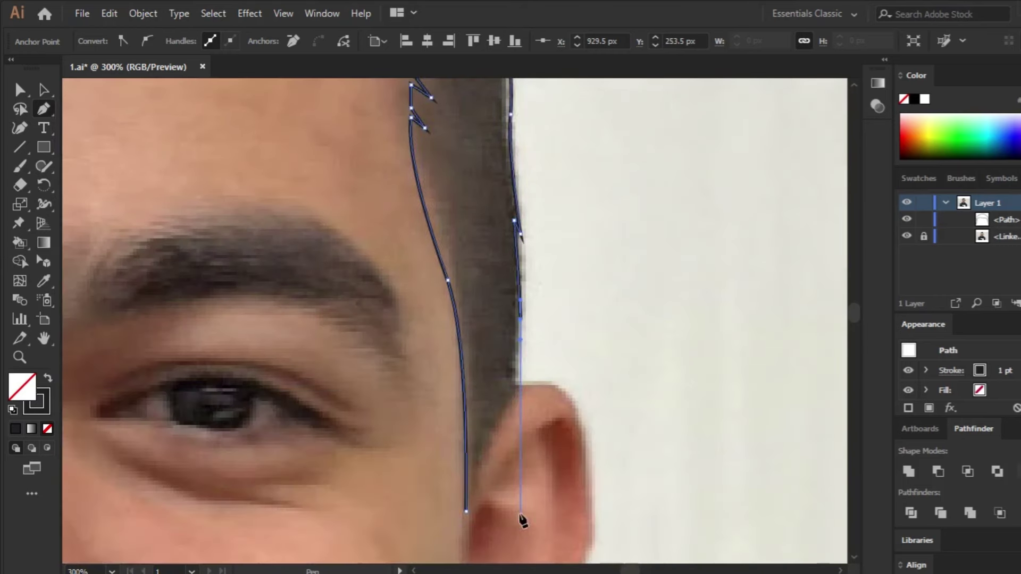
drag(510, 393, 498, 424)
click(467, 511)
Preview the hair filled black with the photo hidden, then restore the thin outline and photo.
ctrl+click(513, 485)
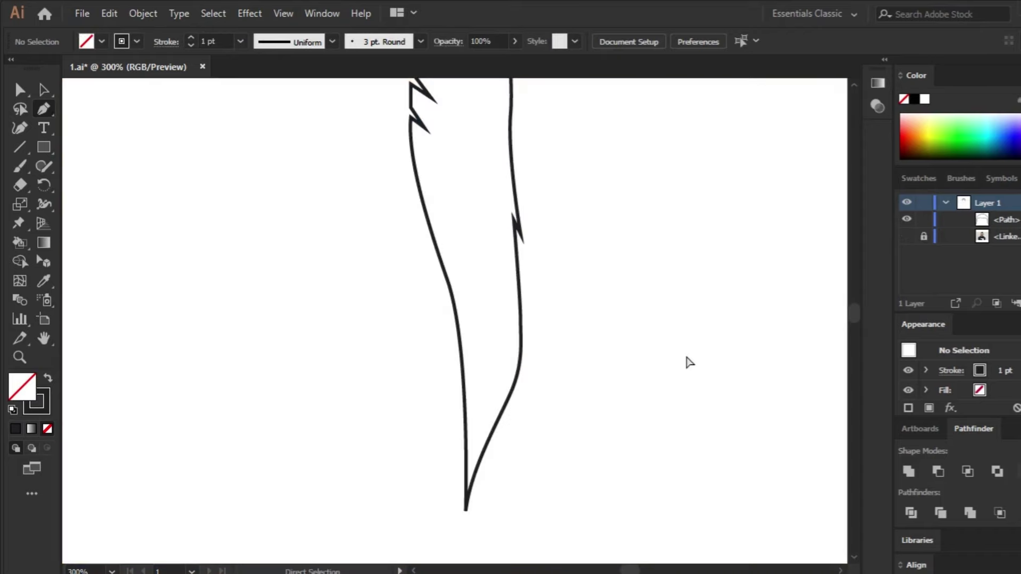
key(ctrl+0)
key(a)
key(ctrl+a)
key(shift+x)
click(362, 364)
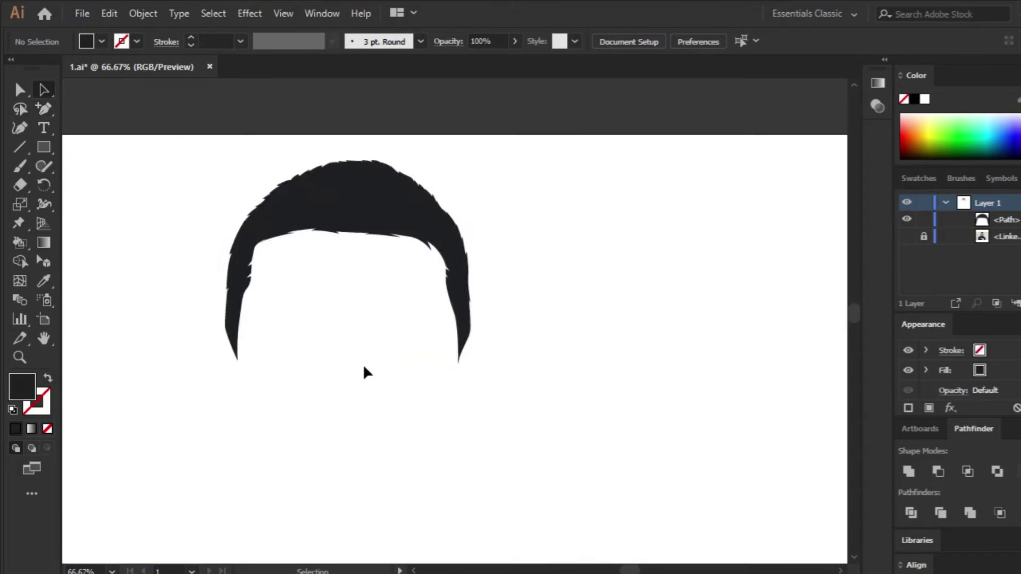
key(ctrl+1)
drag(363, 364, 431, 359)
key(ctrl+z)
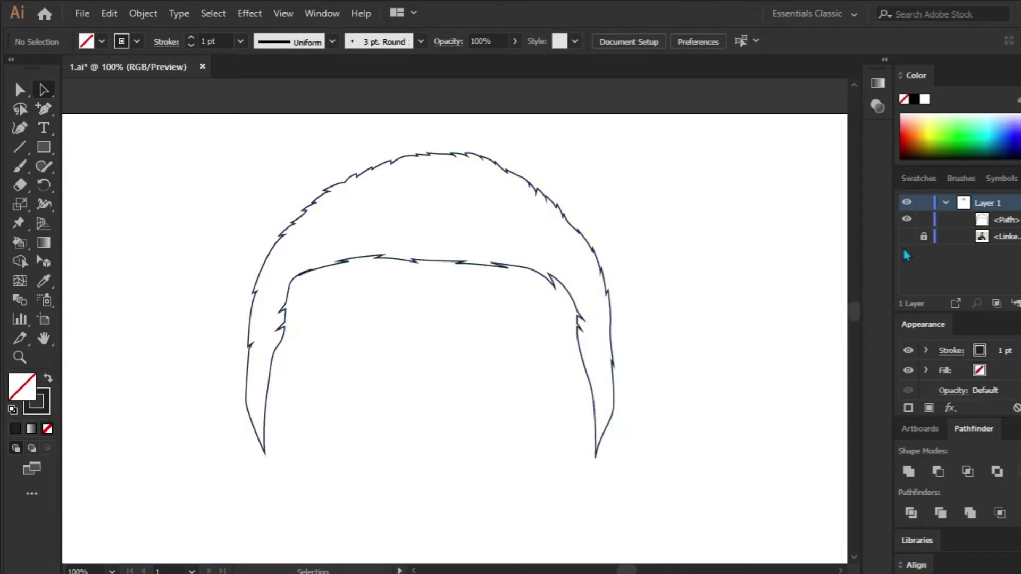
click(906, 236)
key(ctrl+plus)
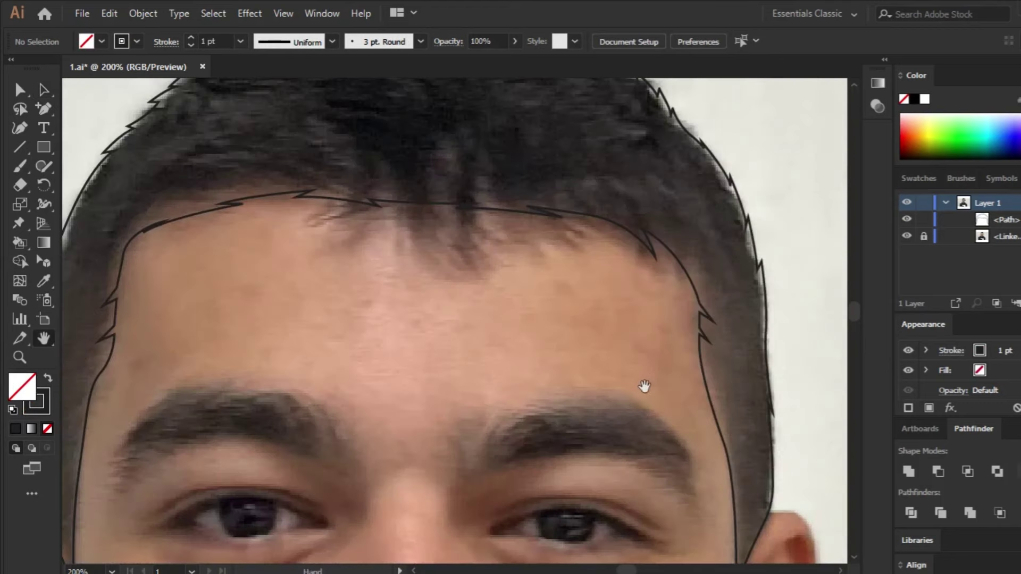
mouse_move(644, 387)
mouse_down()
mouse_move(537, 332)
mouse_move(525, 290)
mouse_up()
Outline the right eyebrow as a closed curved Pen path.
key(p)
click(614, 396)
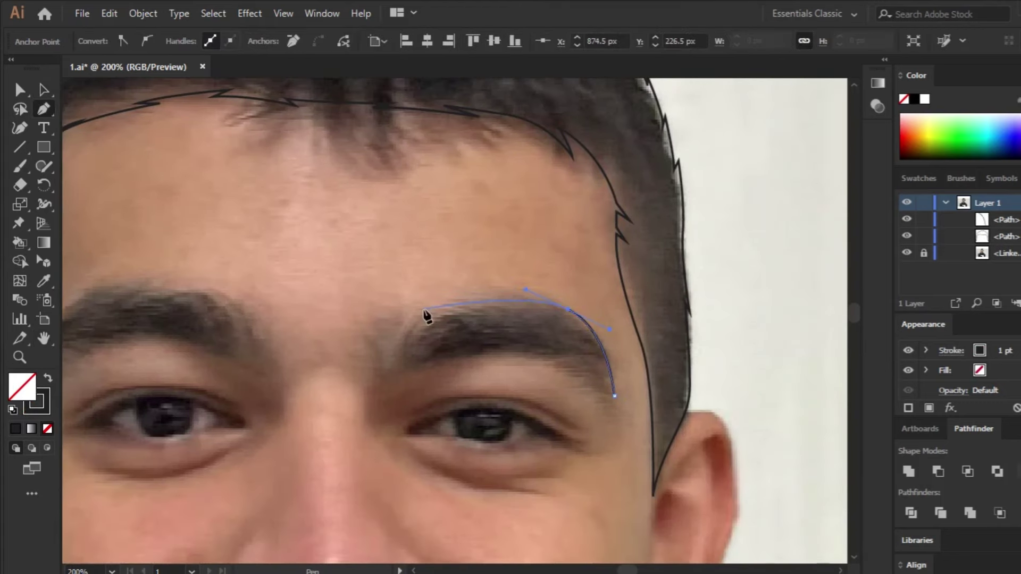
drag(414, 331, 395, 372)
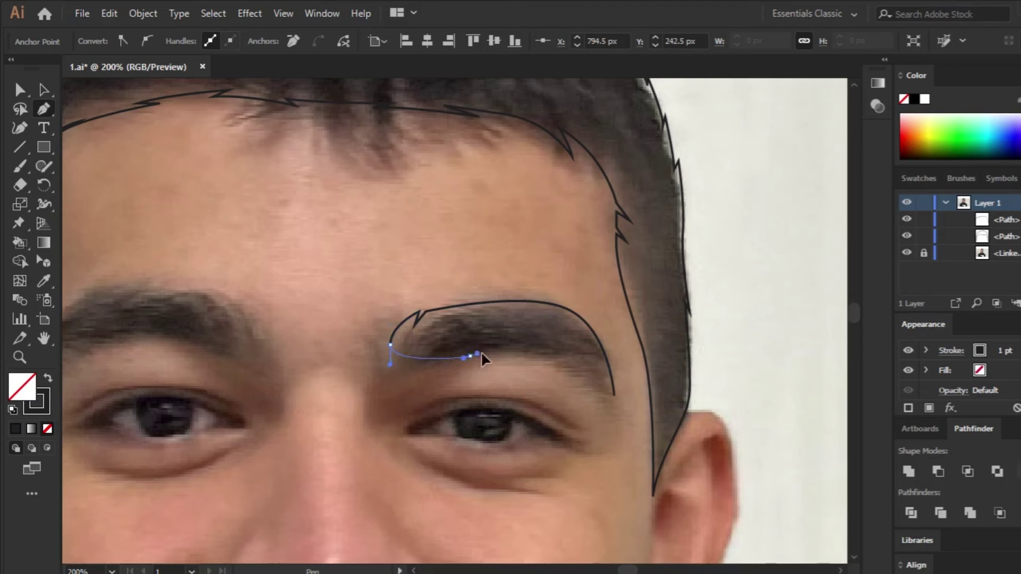
drag(470, 356, 506, 349)
drag(614, 396, 641, 453)
Trace the left eyebrow as a closed outline.
drag(171, 343, 358, 328)
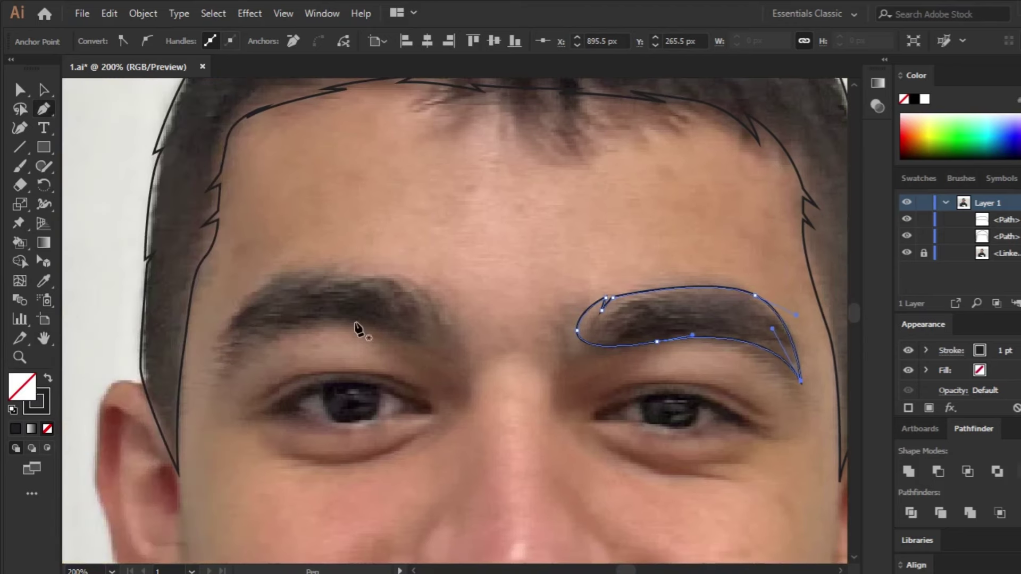
click(214, 356)
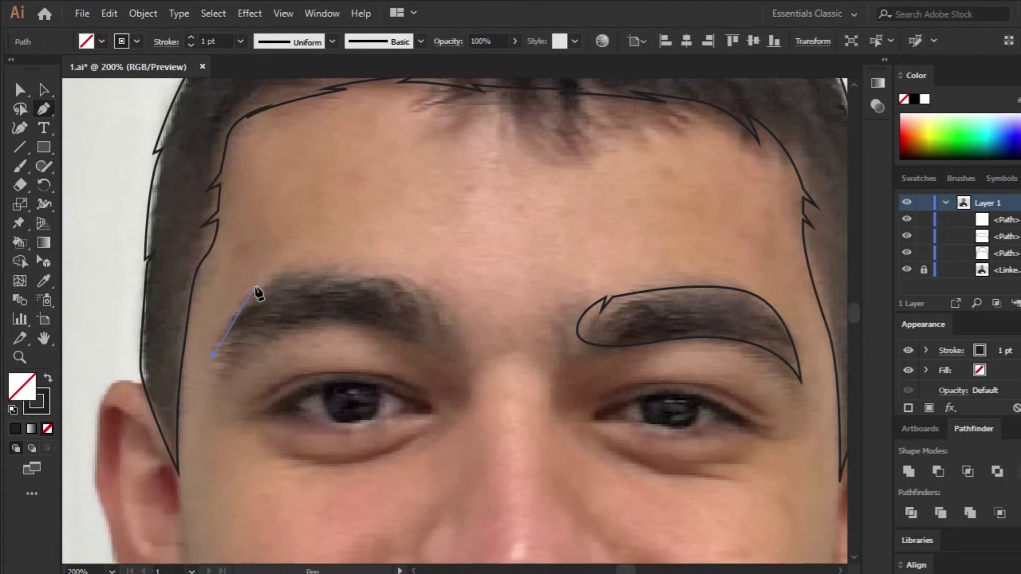
drag(256, 286, 304, 265)
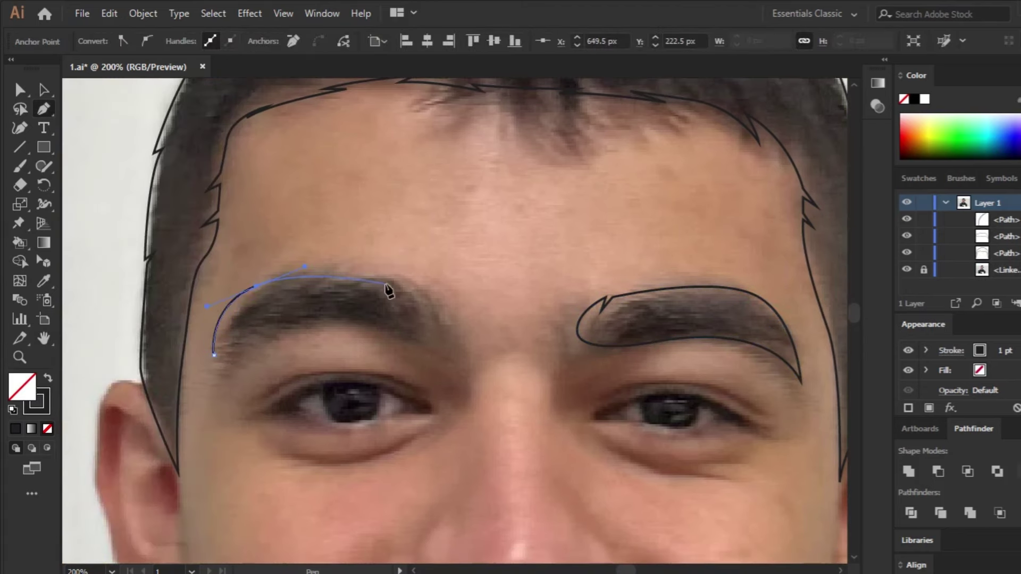
click(214, 355)
Deselect, check the eyebrows against the whole face, and save the file.
ctrl+click(180, 390)
key(ctrl+minus)
key(ctrl+minus)
key(ctrl+minus)
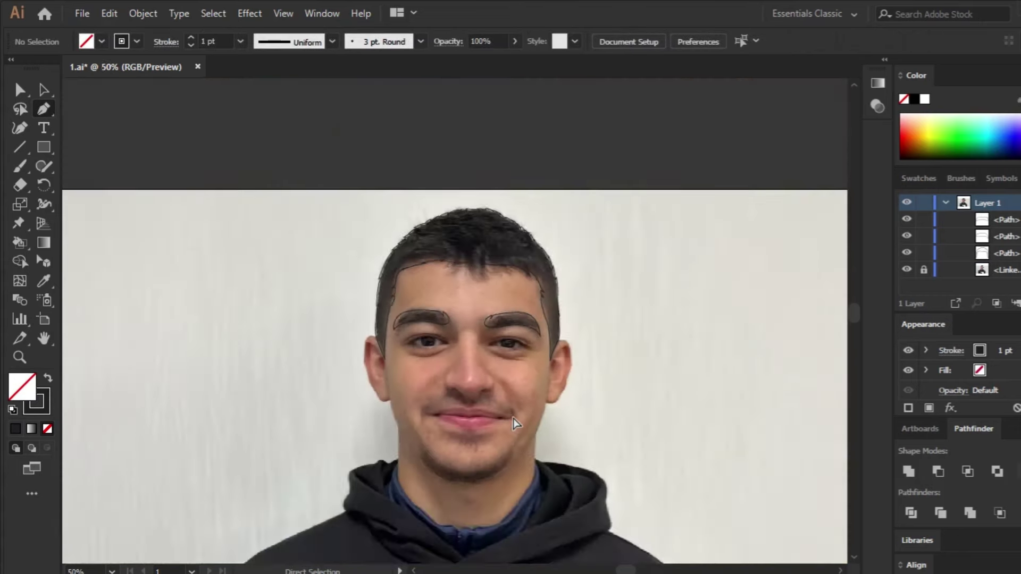
key(ctrl+plus)
key(ctrl+plus)
key(ctrl+plus)
key(ctrl+s)
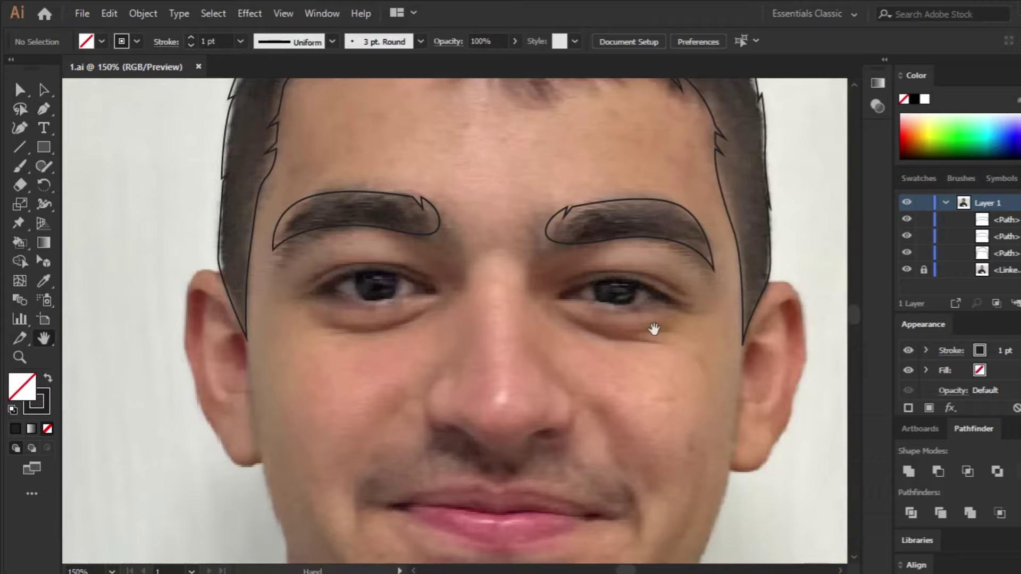
scroll(654, 326, up, 3)
Brush the upper and lower eyelid lines over the right eye.
drag(468, 401, 400, 276)
key(b)
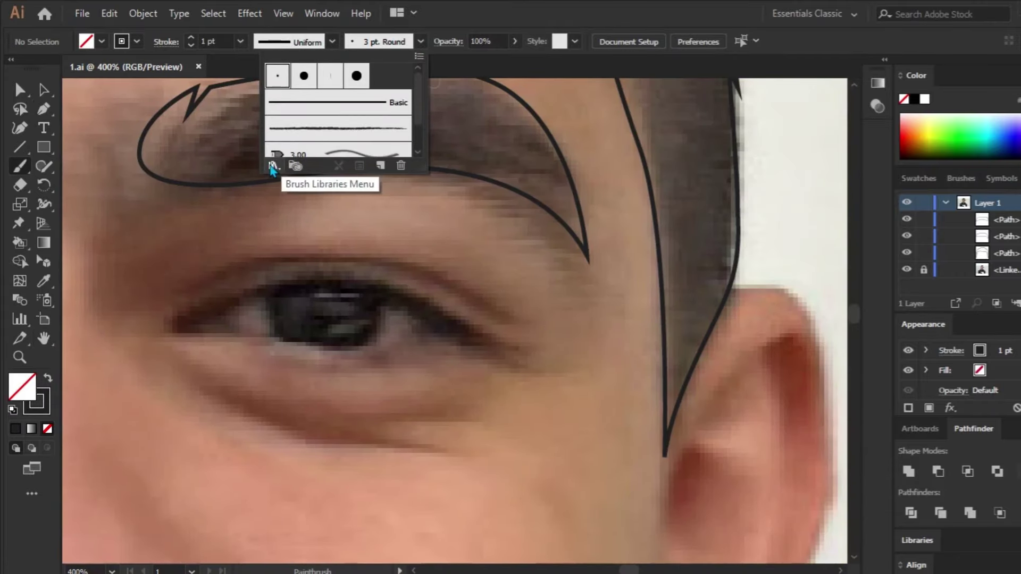
mouse_move(492, 313)
mouse_down()
mouse_move(364, 256)
mouse_move(204, 285)
mouse_up()
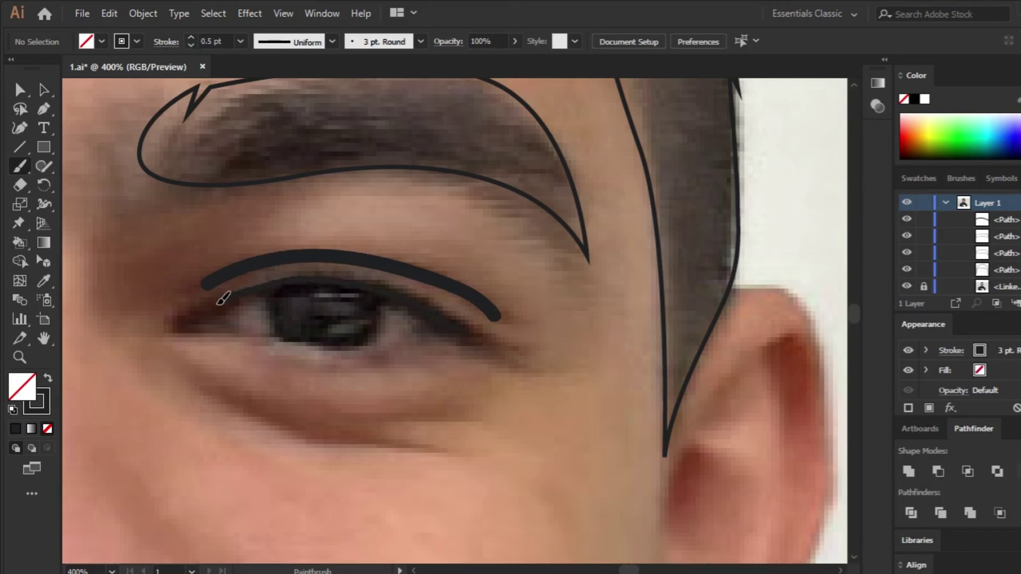
drag(240, 340, 246, 341)
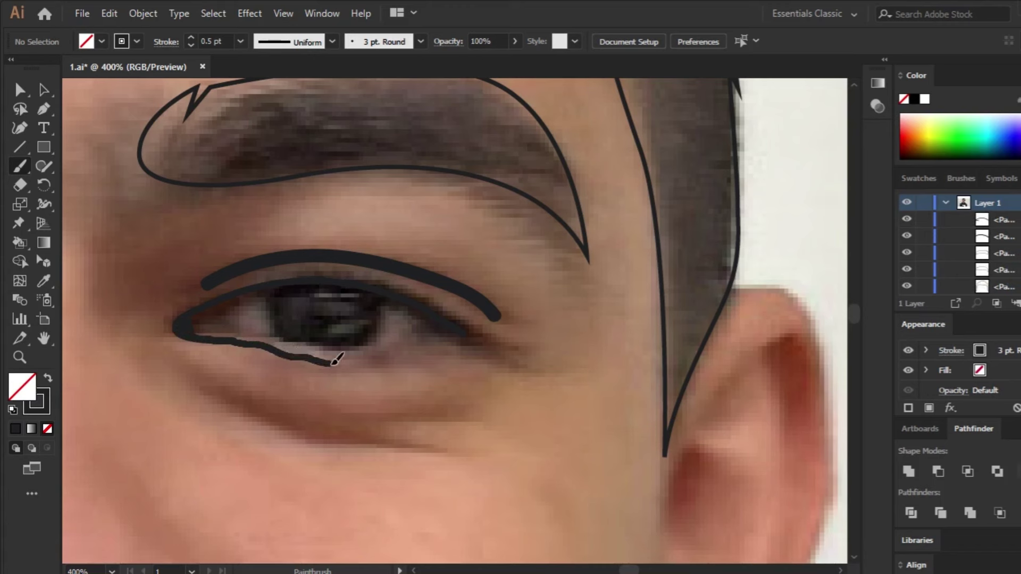
drag(421, 351, 464, 333)
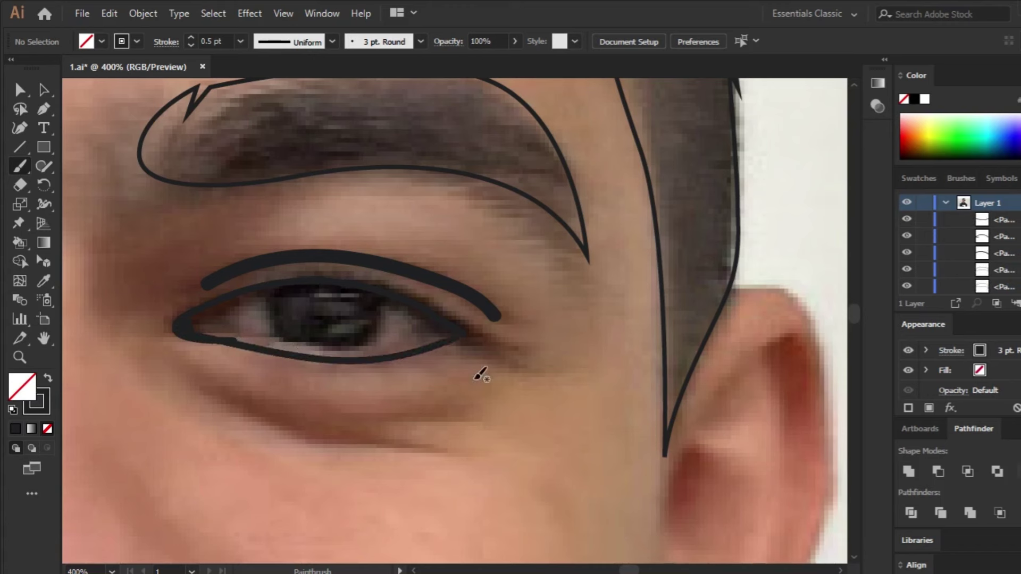
click(233, 343)
click(224, 341)
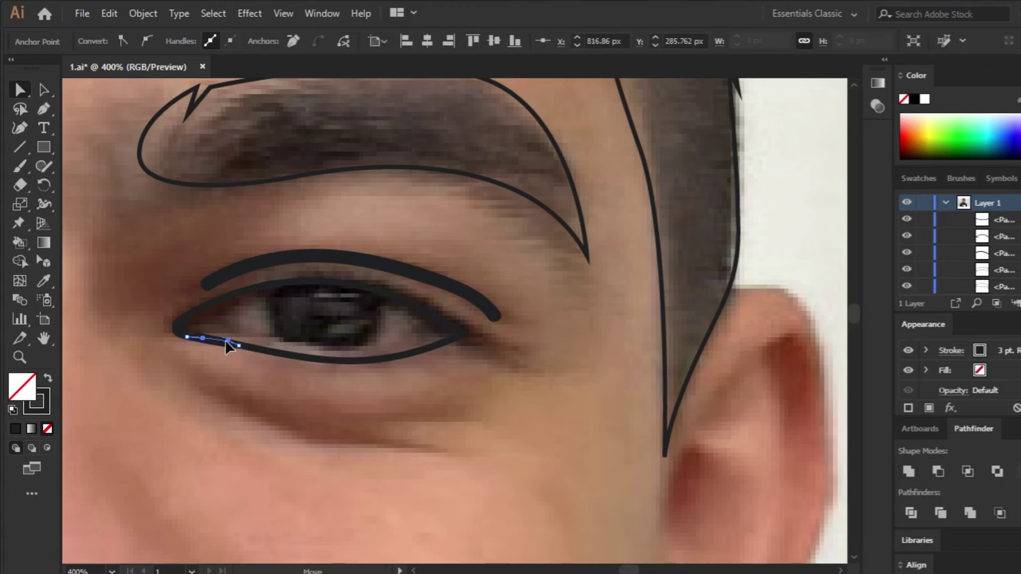
click(221, 340)
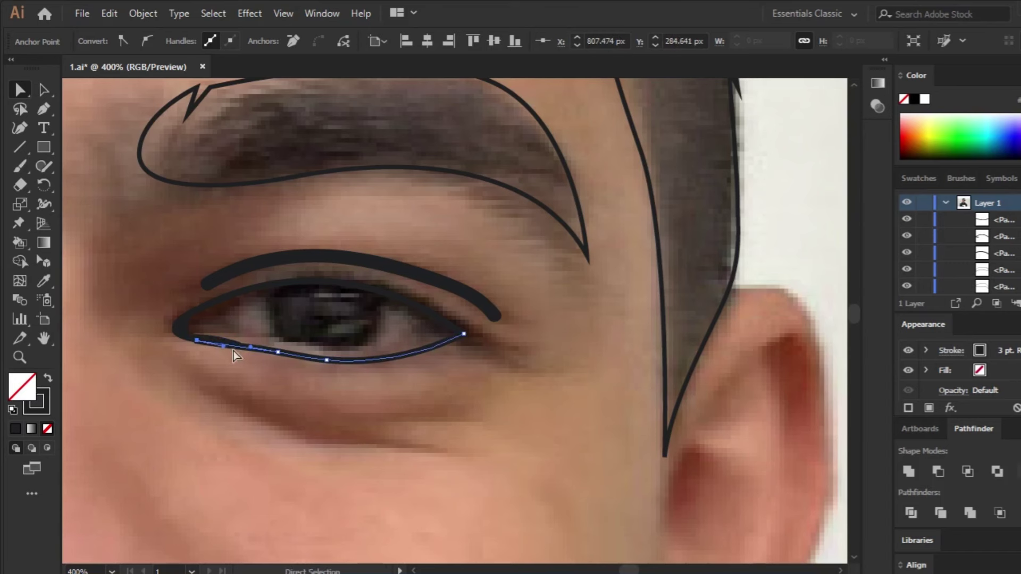
key(ctrl+shift+a)
Give the eye outline and upper lid arc tapered width profiles, then lock the eye group.
click(234, 346)
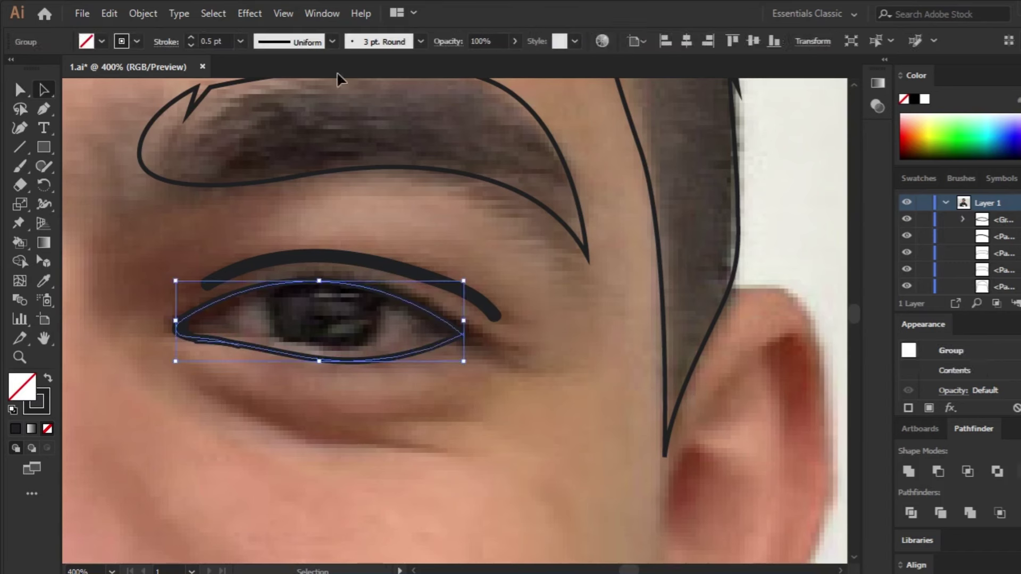
click(332, 41)
click(290, 80)
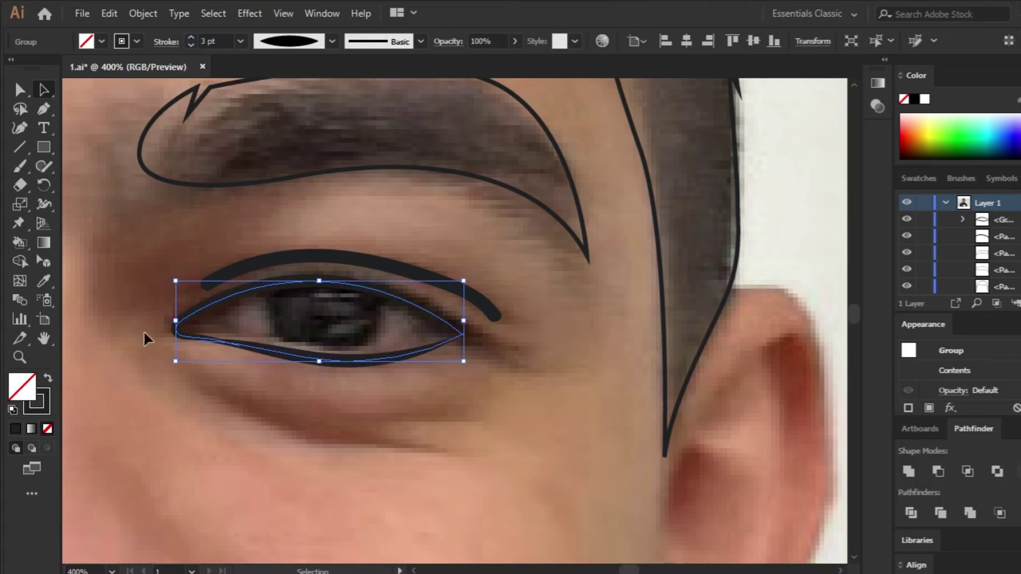
click(223, 277)
click(332, 42)
click(302, 113)
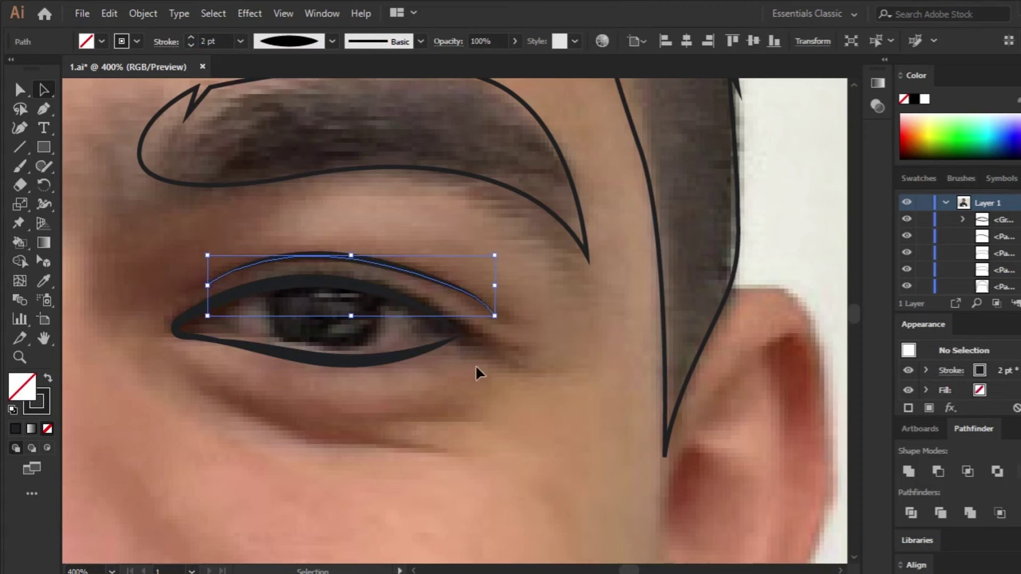
click(450, 345)
key(ctrl+2)
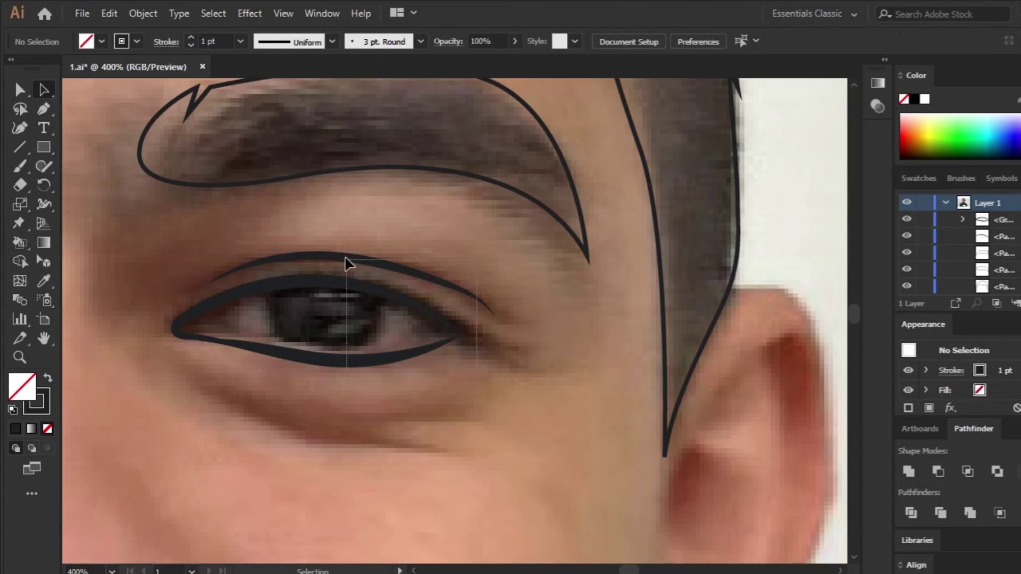
Draw a closed lid shape along the lower edge of the eye.
click(925, 220)
key(ctrl+plus)
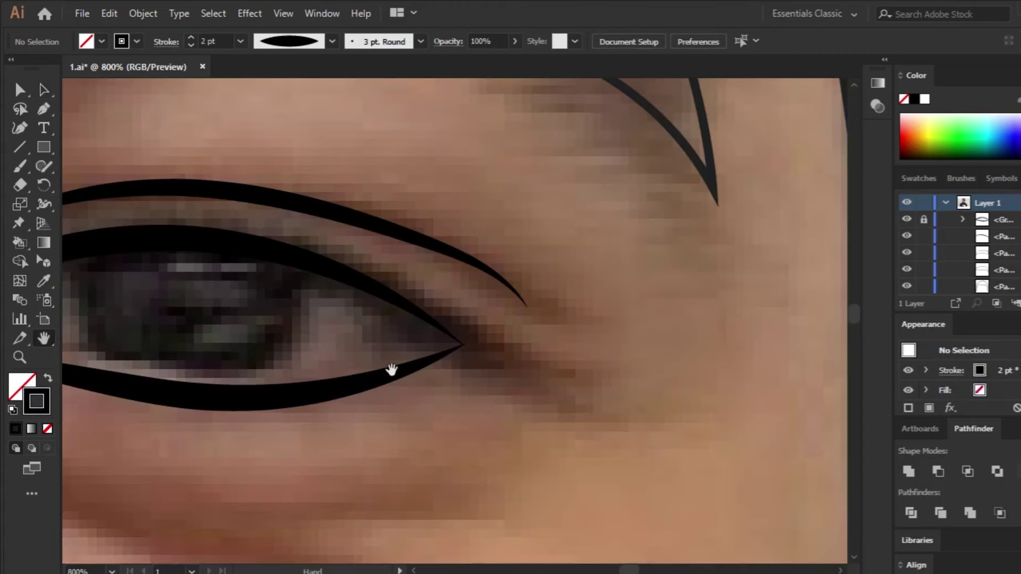
drag(391, 369, 593, 393)
click(663, 369)
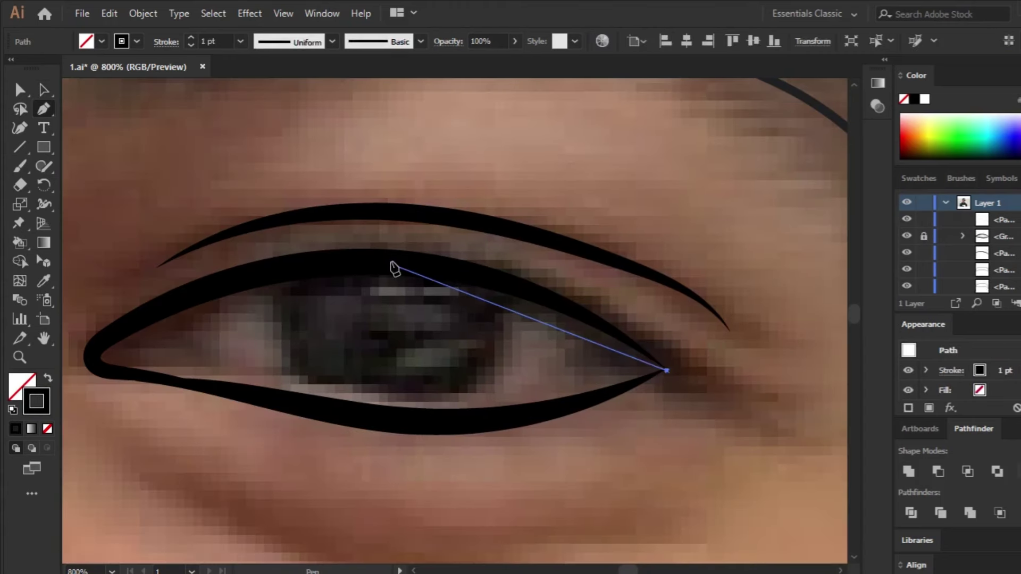
drag(392, 265, 210, 269)
drag(91, 362, 102, 382)
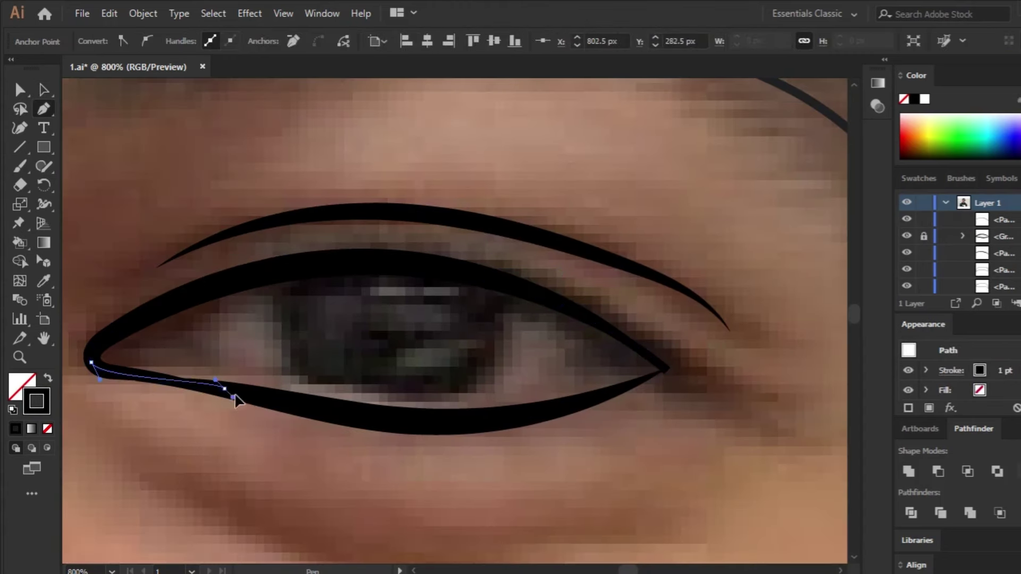
drag(224, 388, 295, 407)
drag(667, 371, 833, 289)
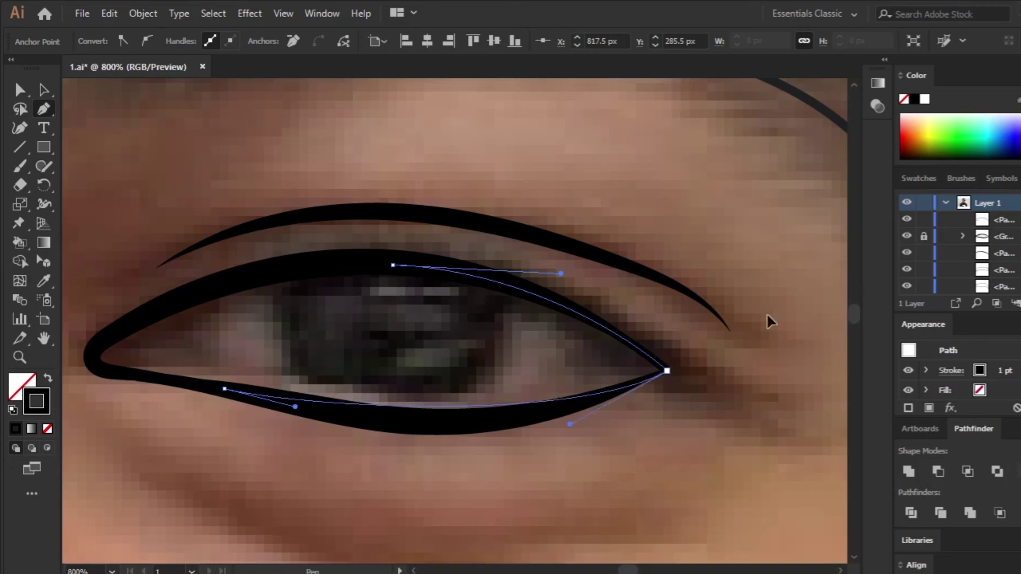
ctrl+click(406, 343)
Draw the iris, pupil and two small highlight circles with the Ellipse tool.
key(l)
drag(402, 327, 511, 388)
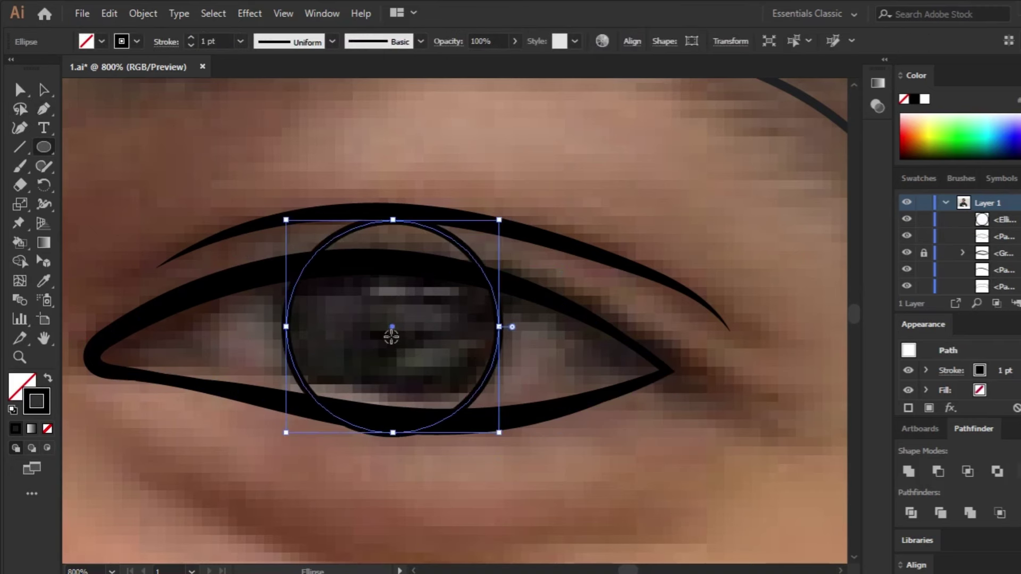
drag(392, 336, 437, 363)
drag(448, 317, 478, 354)
mouse_move(348, 319)
mouse_down()
mouse_move(383, 332)
mouse_move(386, 357)
mouse_up()
Add Pen-drawn corner triangles on both sides of the iris.
key(p)
click(524, 317)
drag(643, 383, 642, 382)
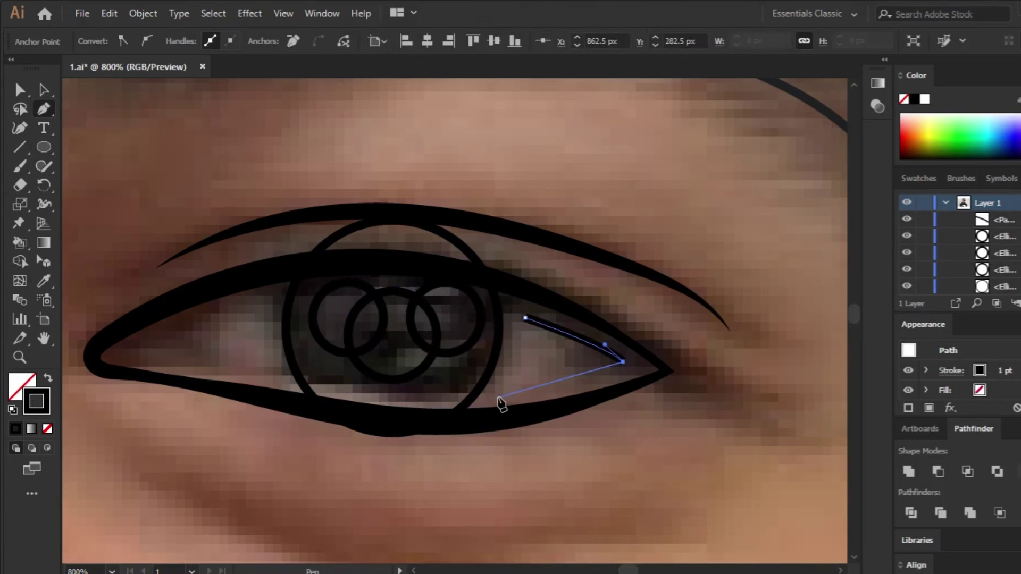
click(498, 397)
drag(524, 317, 524, 292)
click(268, 291)
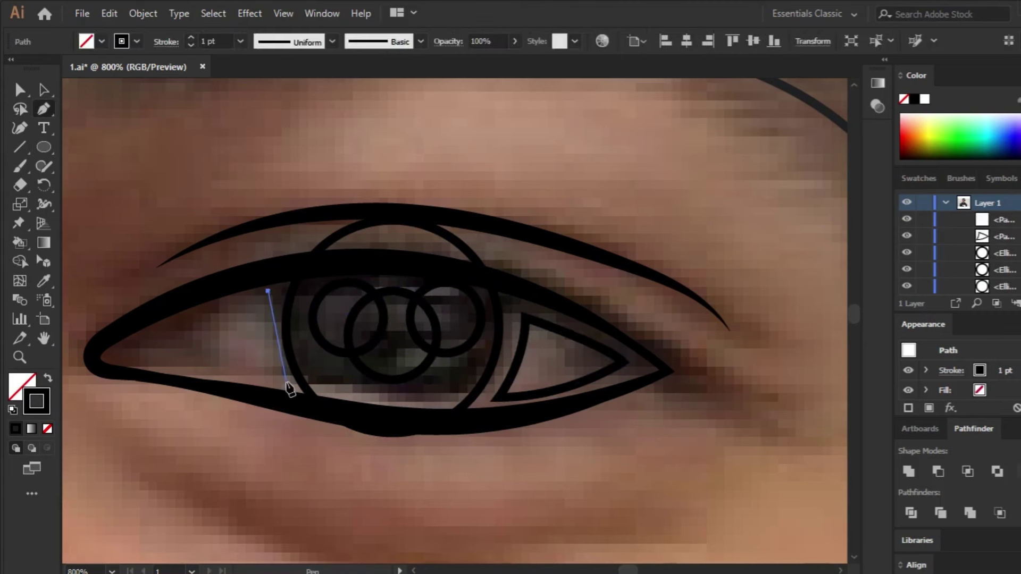
drag(286, 380, 259, 344)
drag(180, 344, 171, 327)
click(267, 291)
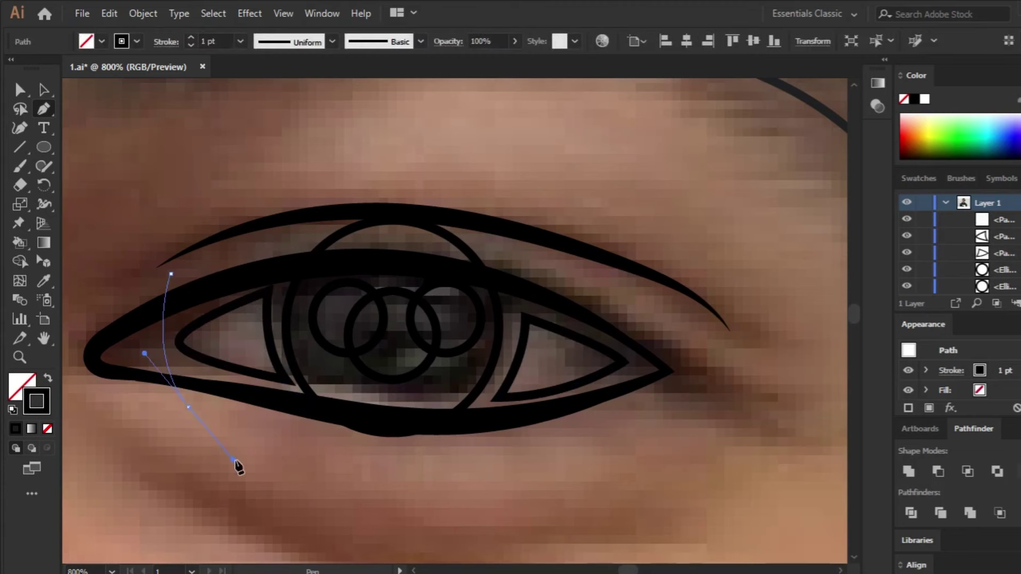
Draw and reshape a crescent at the inner eye corner.
drag(237, 465, 506, 371)
drag(316, 220, 347, 208)
click(458, 320)
click(441, 185)
click(316, 221)
key(b)
drag(372, 282, 443, 292)
key(v)
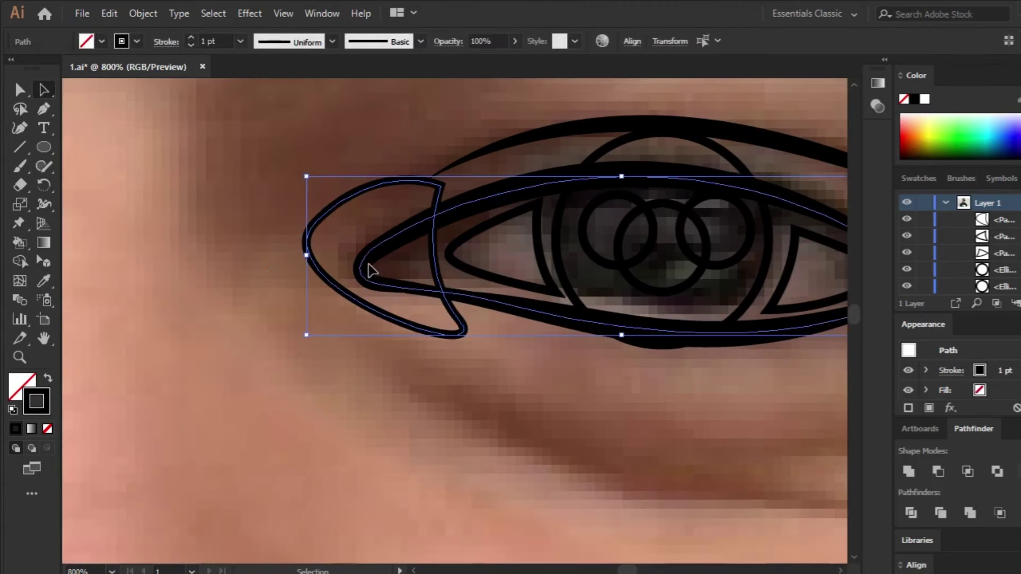
click(216, 330)
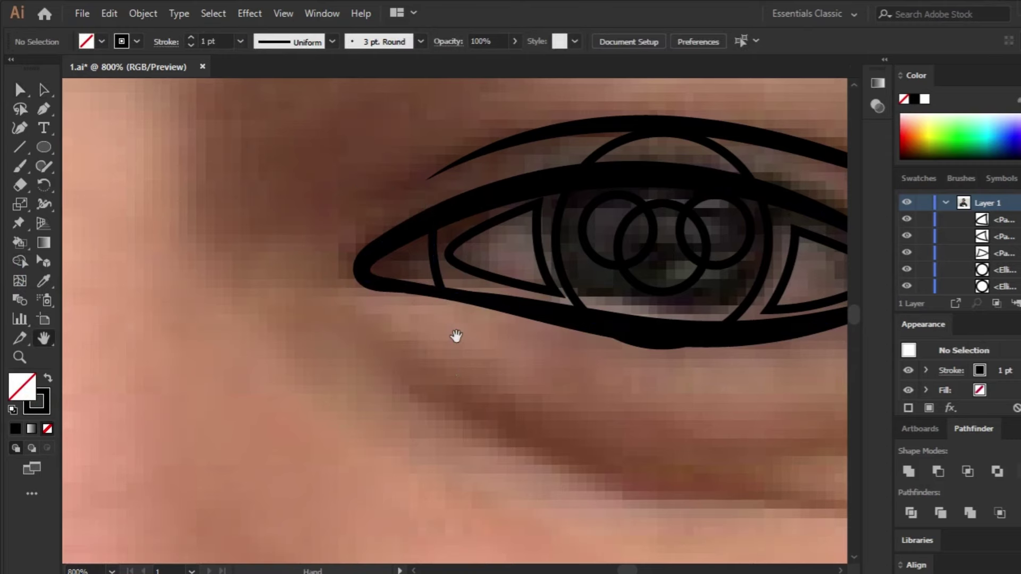
Check the eye paths by selecting them, then save the document.
key(ctrl+a)
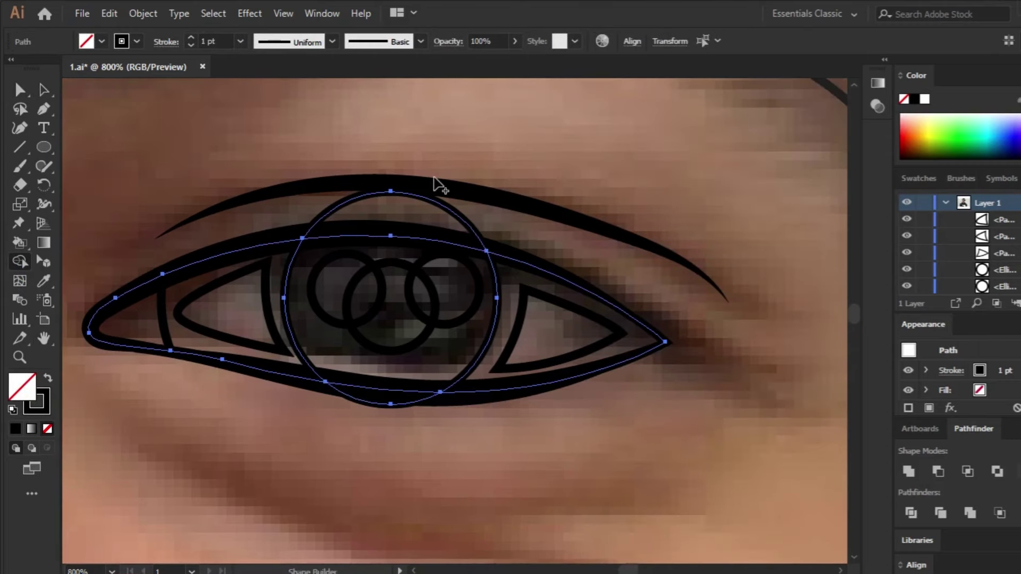
key(ctrl+shift+a)
click(462, 219)
key(ctrl+shift+a)
key(ctrl+minus)
key(ctrl+minus)
key(ctrl+minus)
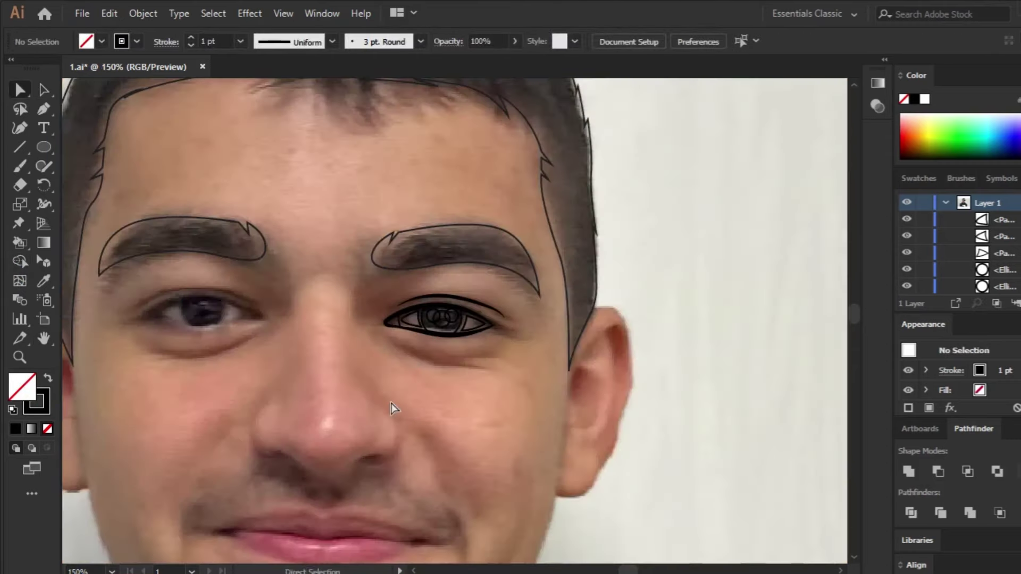
key(ctrl+s)
Paint a basic under-eye line and give it a tapered width profile.
key(h)
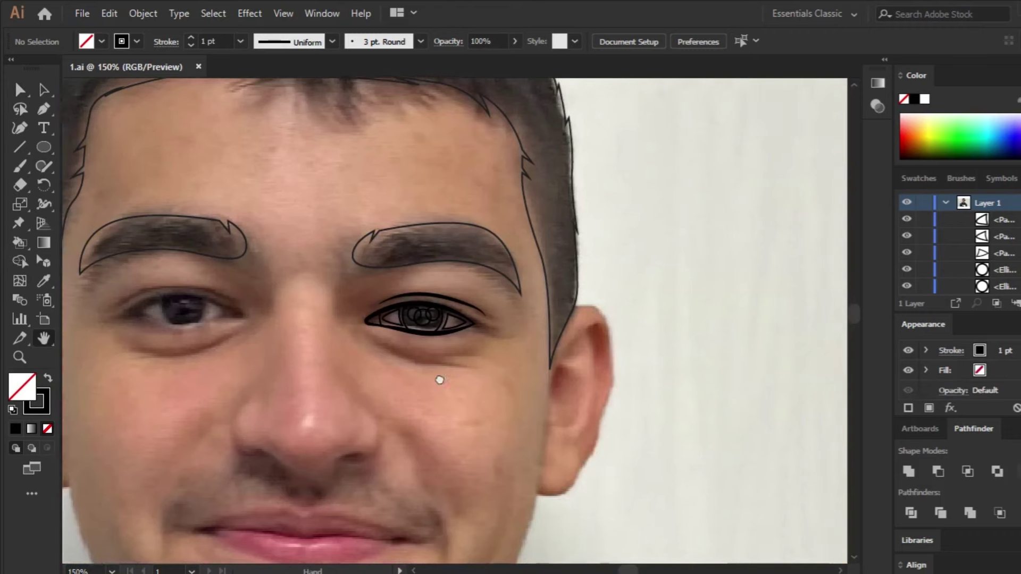
key(ctrl+plus)
key(ctrl+plus)
drag(462, 339, 546, 321)
key(b)
drag(365, 330, 558, 352)
key(ctrl+z)
key(a)
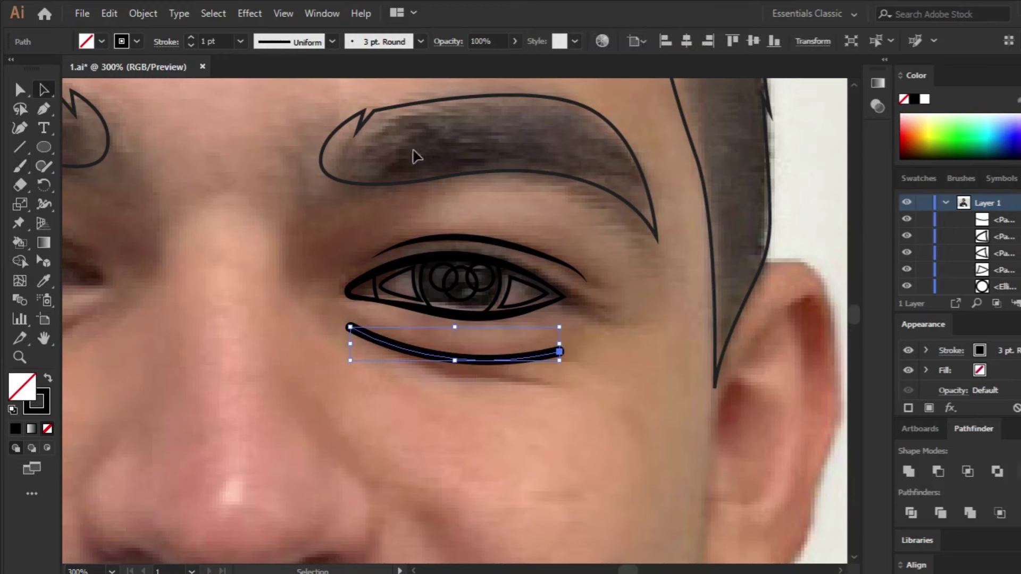
click(420, 42)
click(338, 102)
click(208, 229)
drag(209, 229, 440, 307)
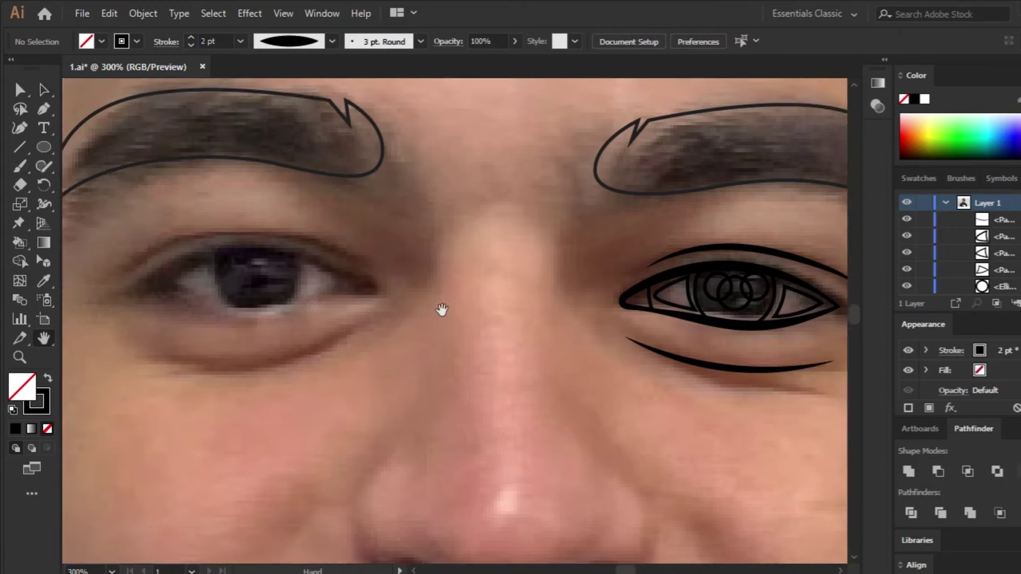
key(ctrl+plus)
key(ctrl+plus)
Brush the eye crease, upper lid and lower lid lines at 0.75 pt.
key(b)
click(191, 46)
click(191, 46)
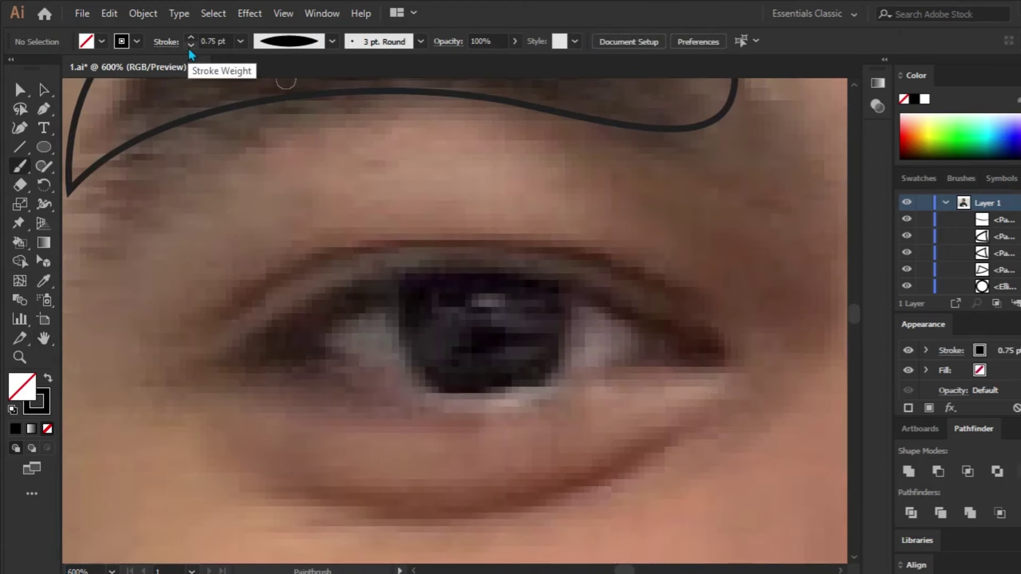
click(548, 143)
mouse_move(673, 292)
mouse_down()
mouse_move(484, 242)
mouse_move(246, 294)
mouse_move(216, 324)
mouse_up()
mouse_move(268, 351)
mouse_down()
mouse_move(359, 293)
mouse_move(556, 406)
mouse_up()
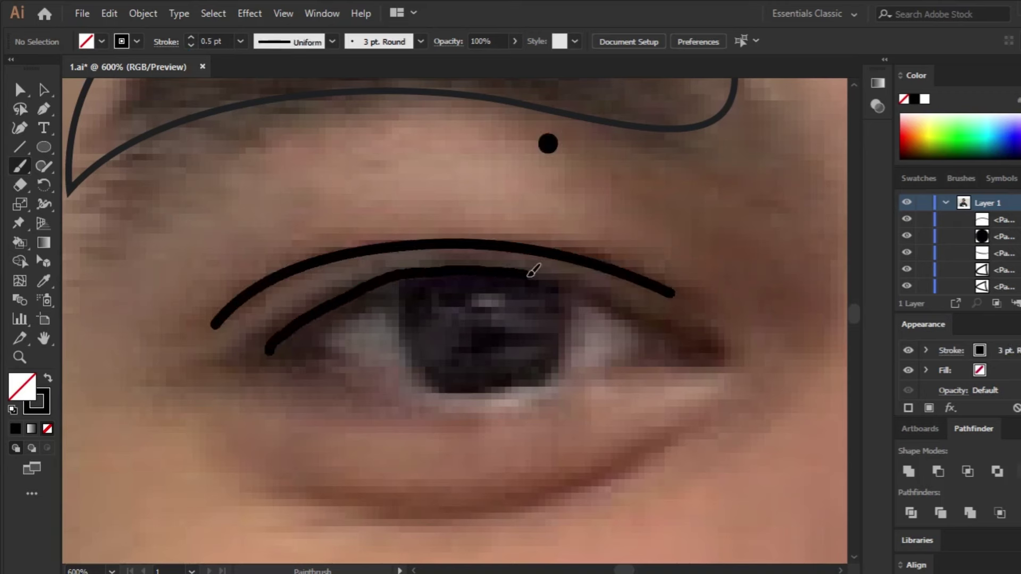
drag(636, 376, 260, 353)
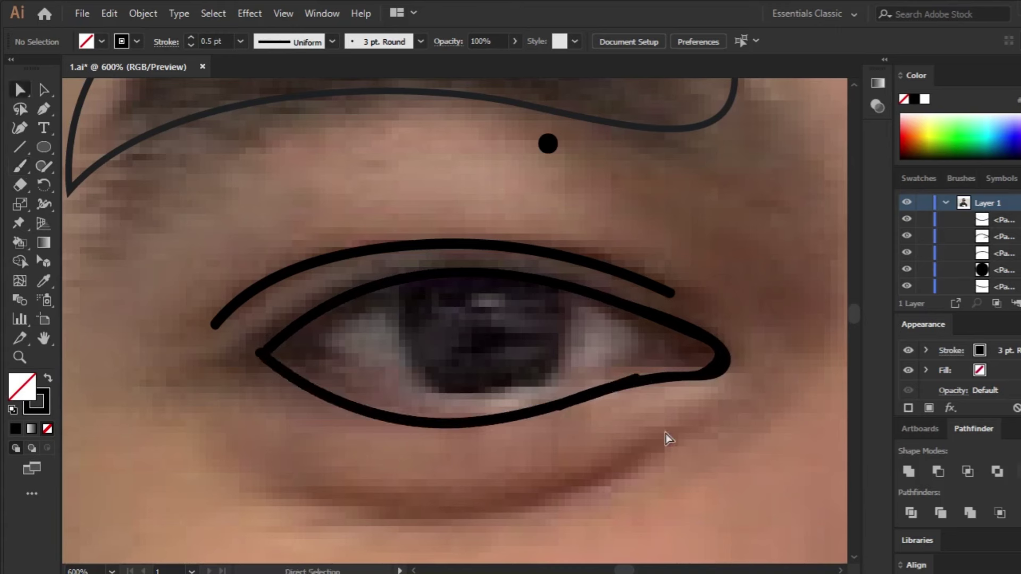
Give the eye outline group a 4 pt tapered stroke.
click(651, 382)
click(614, 395)
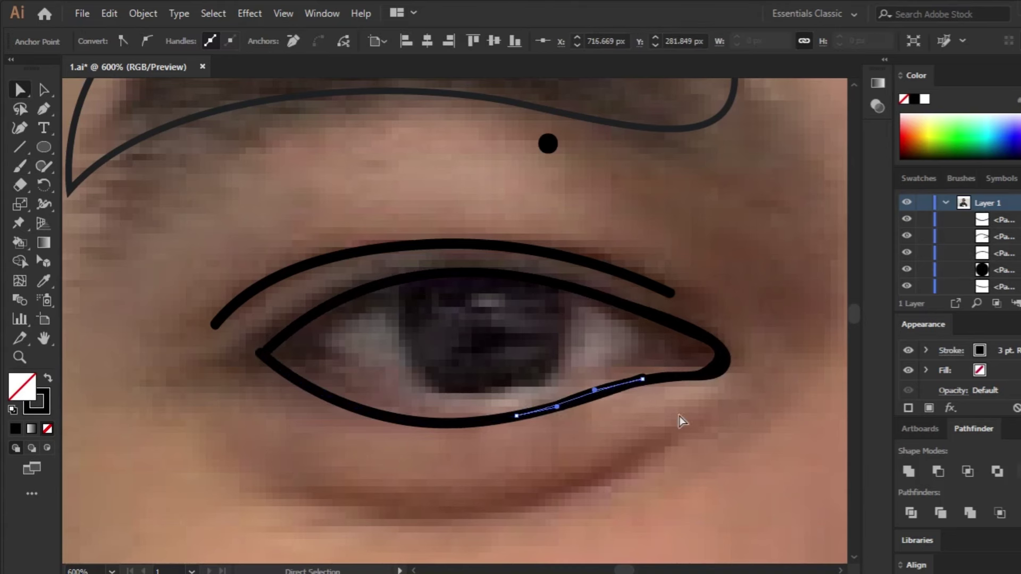
click(679, 417)
key(v)
click(611, 378)
click(420, 41)
click(383, 97)
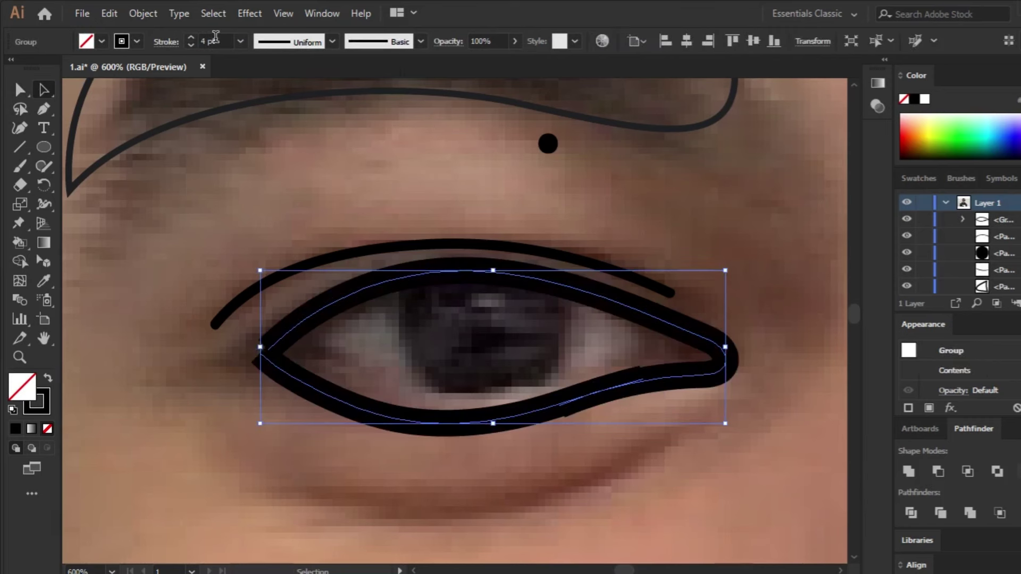
click(332, 42)
click(275, 113)
Delete the stray black dot above the eye and lower the stroke weight to 0.25 pt.
click(558, 157)
click(548, 143)
key(Delete)
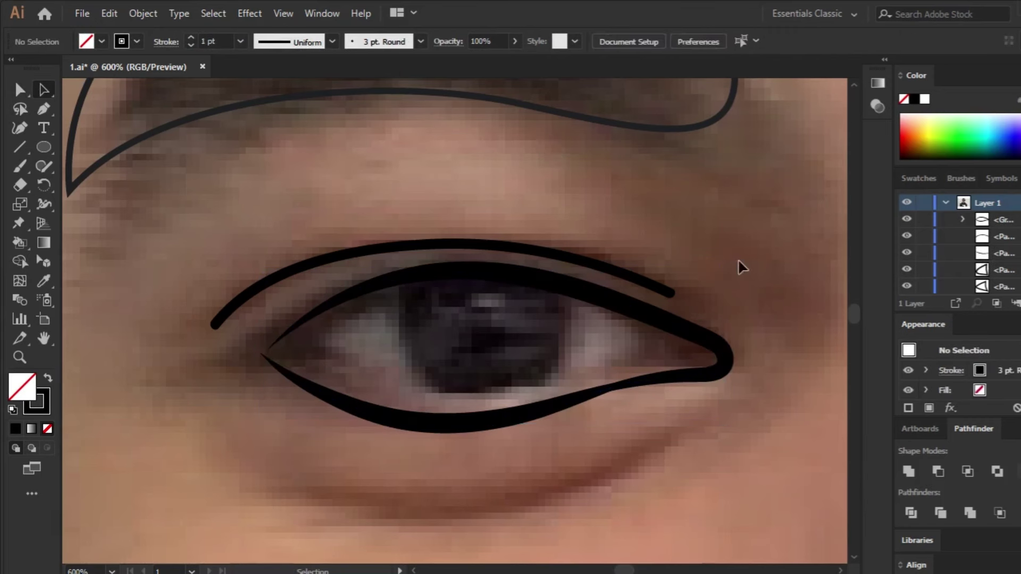
click(241, 41)
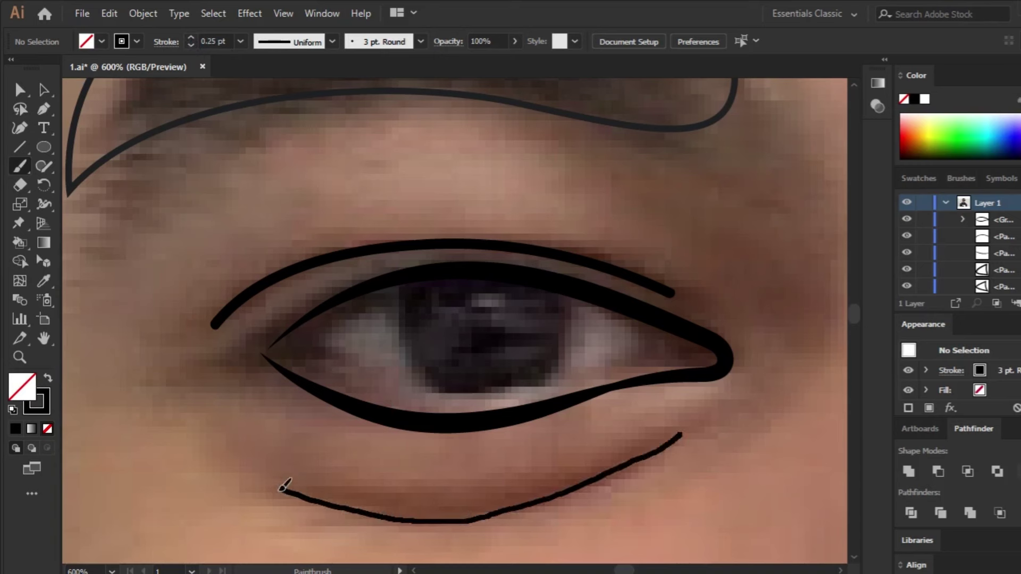
Make the under-eye stroke a basic 2 pt line with a tapered width profile.
key(a)
click(611, 467)
click(420, 41)
click(383, 98)
click(191, 38)
click(191, 38)
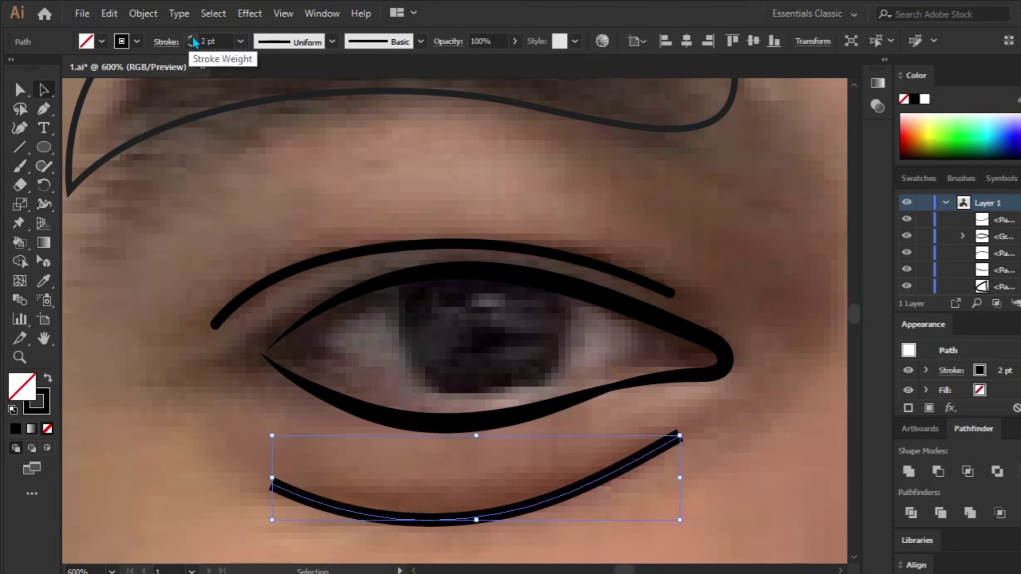
click(332, 41)
click(287, 114)
Lock the eye outline group and give the upper crease line a 2 pt tapered stroke.
click(392, 139)
click(677, 335)
key(ctrl+2)
click(443, 245)
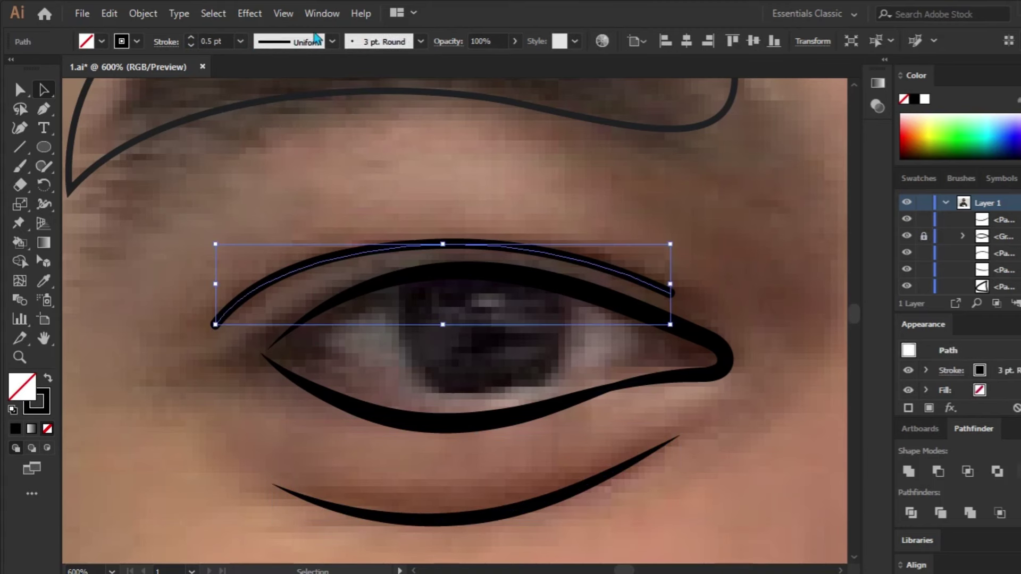
click(332, 41)
click(287, 113)
click(191, 38)
click(191, 38)
click(428, 186)
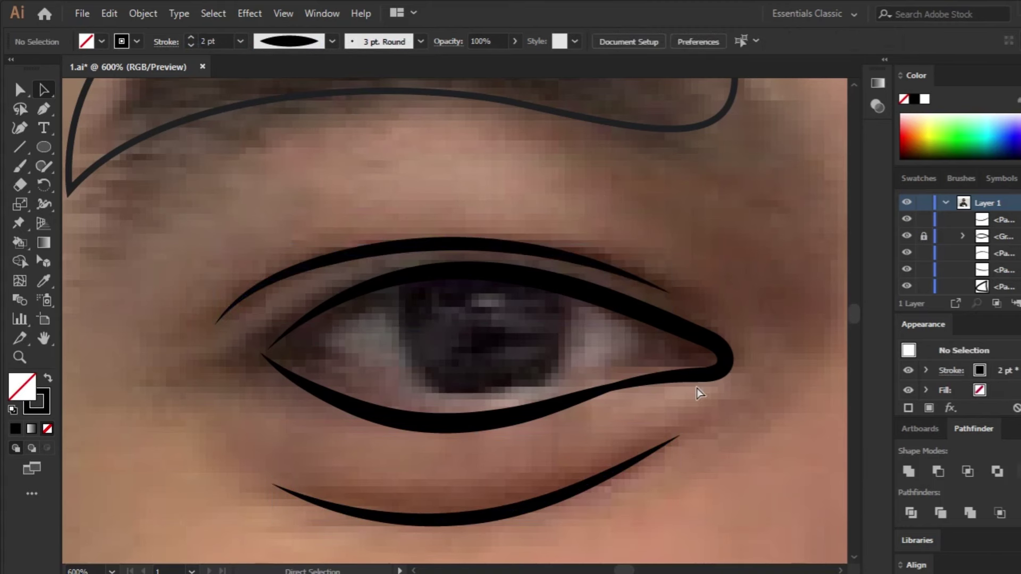
Pen a closed curved path from inner corner, along both lids, through the outer tip.
key(p)
click(263, 351)
drag(495, 271, 622, 283)
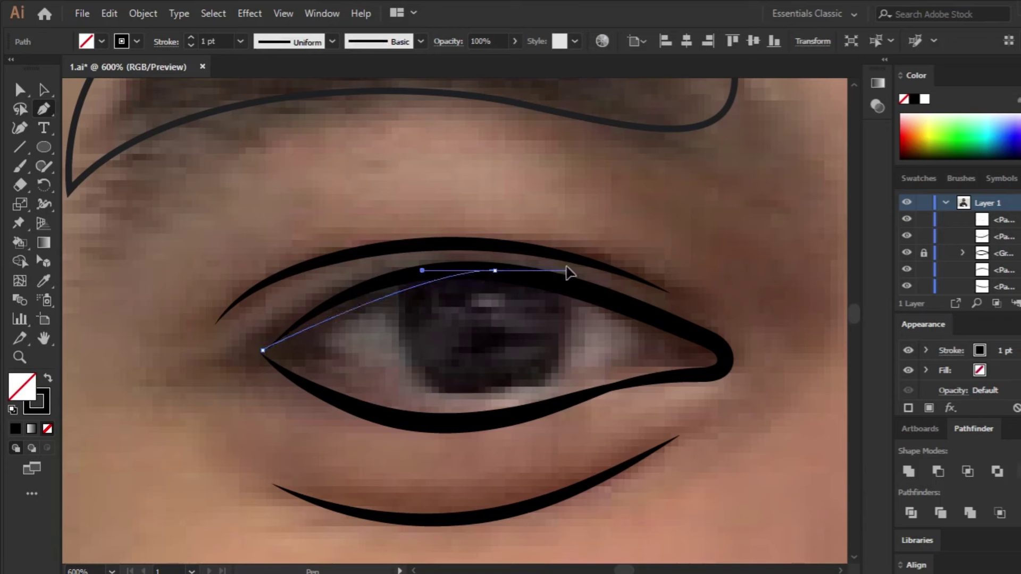
click(715, 344)
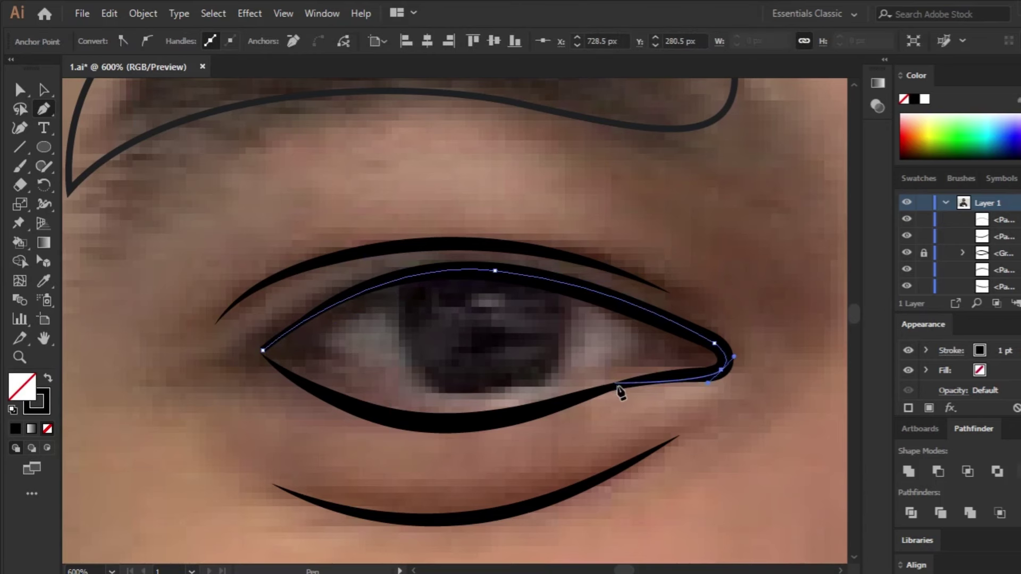
drag(528, 410, 455, 429)
drag(262, 351, 127, 237)
Draw the iris circle, a smaller pupil circle and two small highlight circles.
key(l)
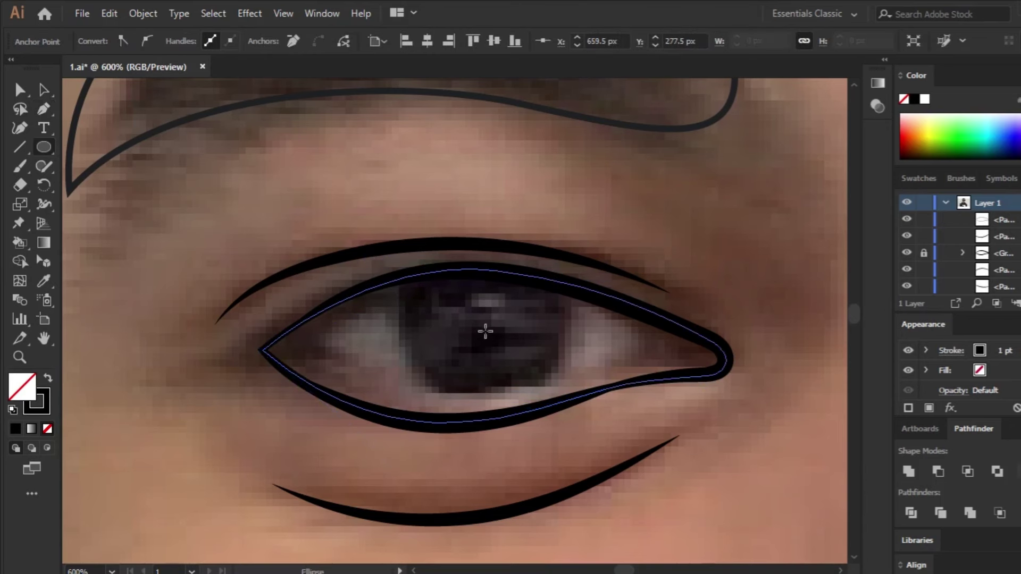
drag(481, 330, 568, 416)
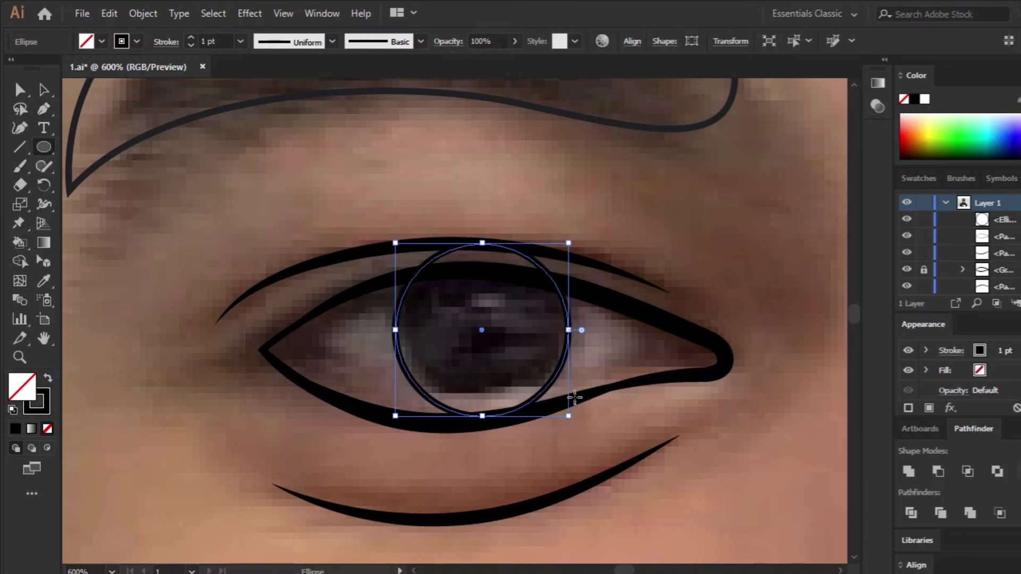
drag(482, 330, 524, 365)
drag(524, 311, 549, 338)
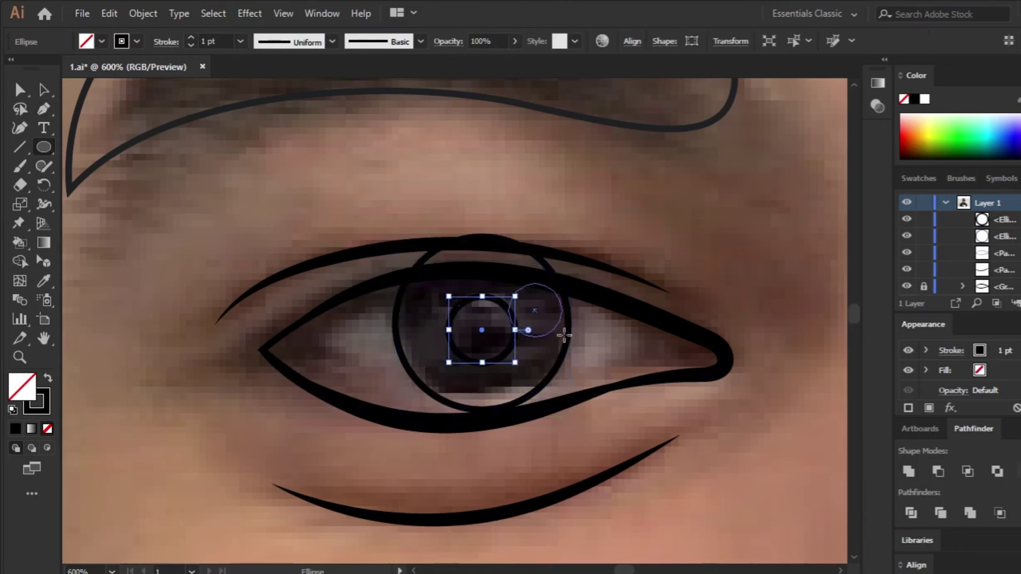
drag(449, 310, 475, 336)
Pen a triangle in the outer eye corner and a loop around the eye tail.
key(p)
click(581, 309)
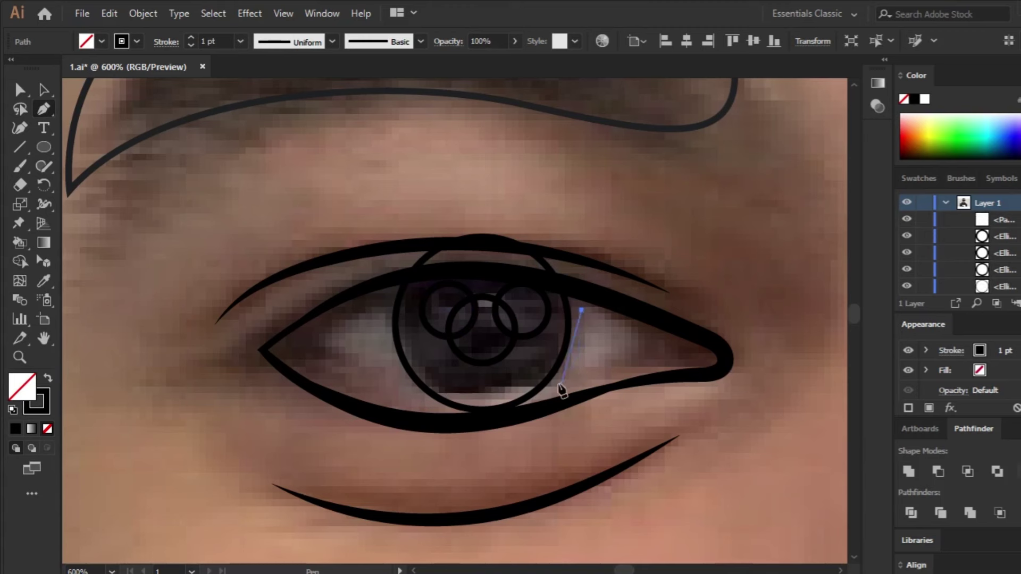
mouse_move(540, 403)
mouse_down()
mouse_move(564, 404)
mouse_move(565, 391)
mouse_up()
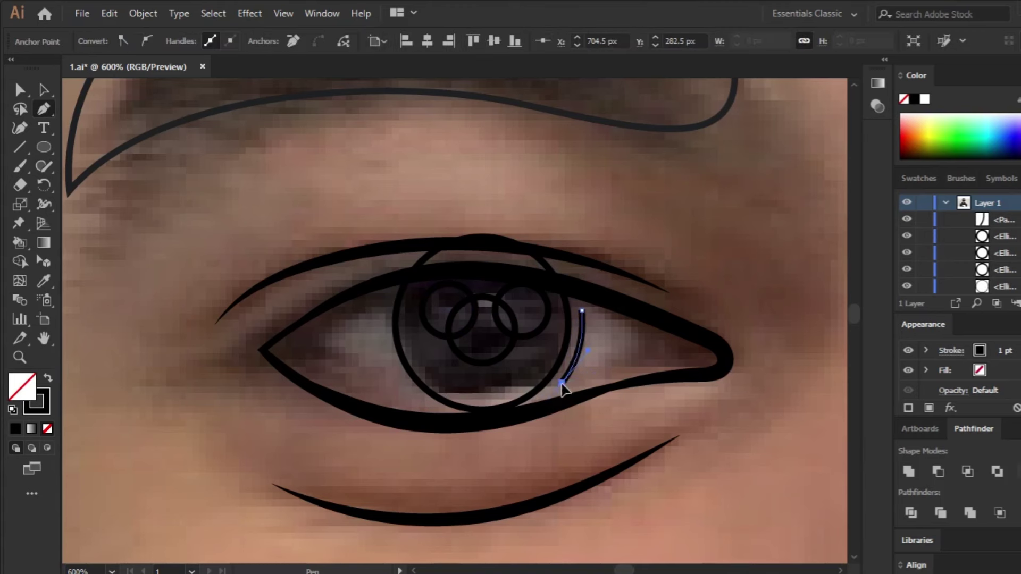
click(581, 310)
drag(668, 318, 671, 367)
click(645, 396)
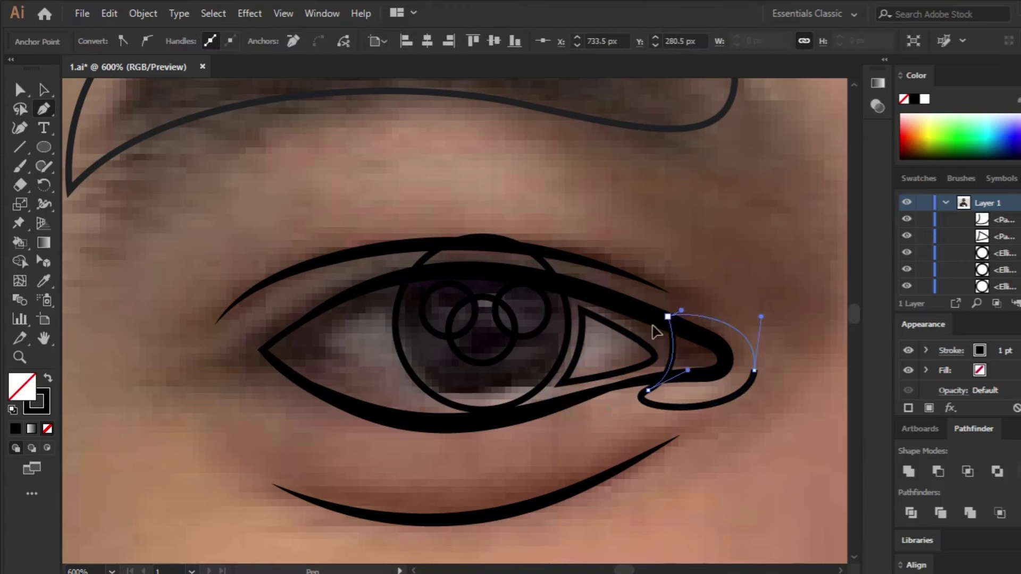
Pen a closed curved shape in the inner eye corner.
click(669, 318)
drag(381, 303, 382, 335)
drag(415, 402, 454, 450)
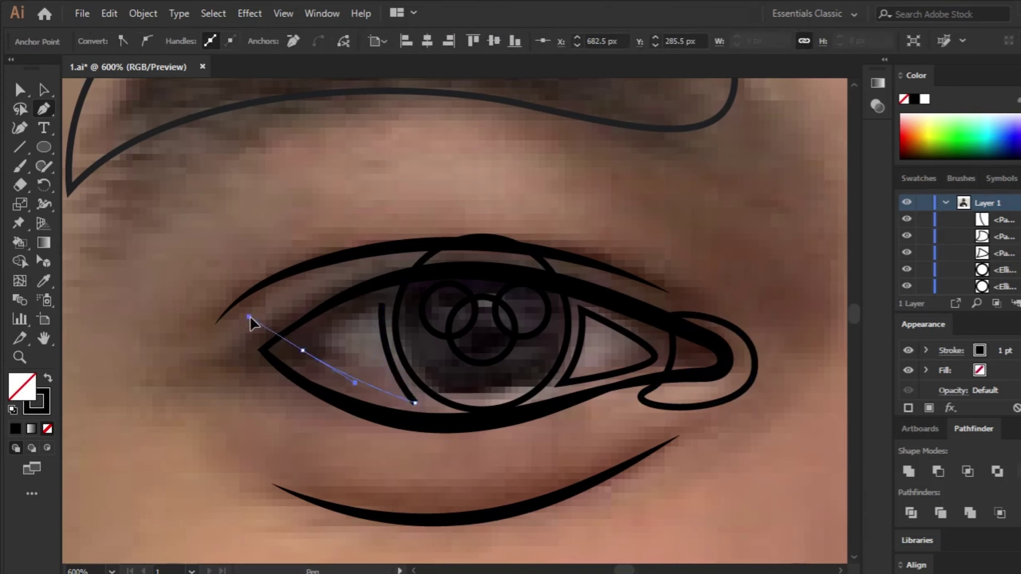
drag(303, 351, 250, 319)
click(382, 303)
ctrl+click(338, 462)
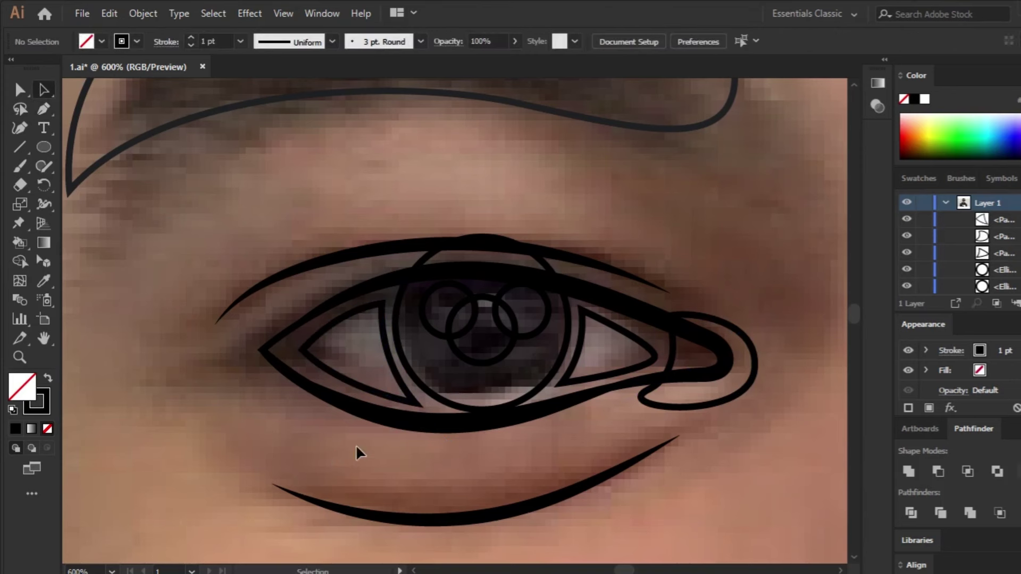
Select the eye shapes and remove the outer tail loop with Shape Builder.
ctrl+click(431, 398)
ctrl+click(587, 424)
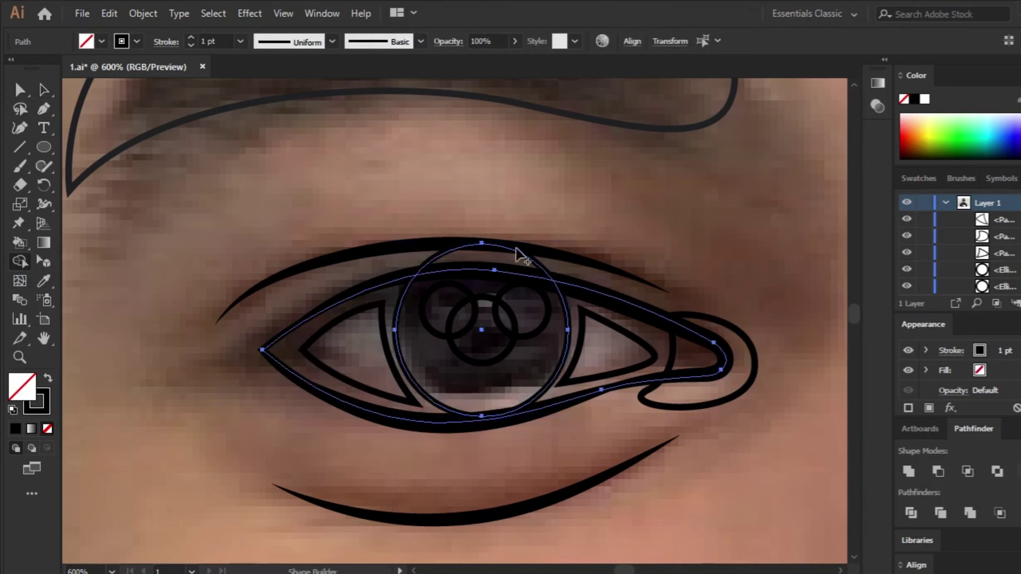
ctrl+click(537, 262)
ctrl+click(758, 364)
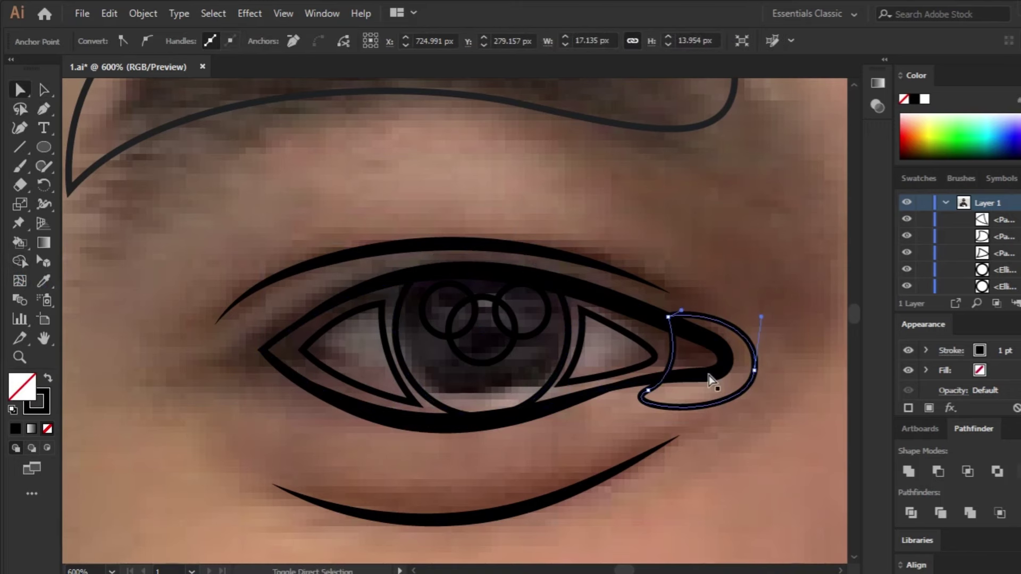
ctrl+shift+click(632, 389)
click(18, 262)
alt+click(748, 391)
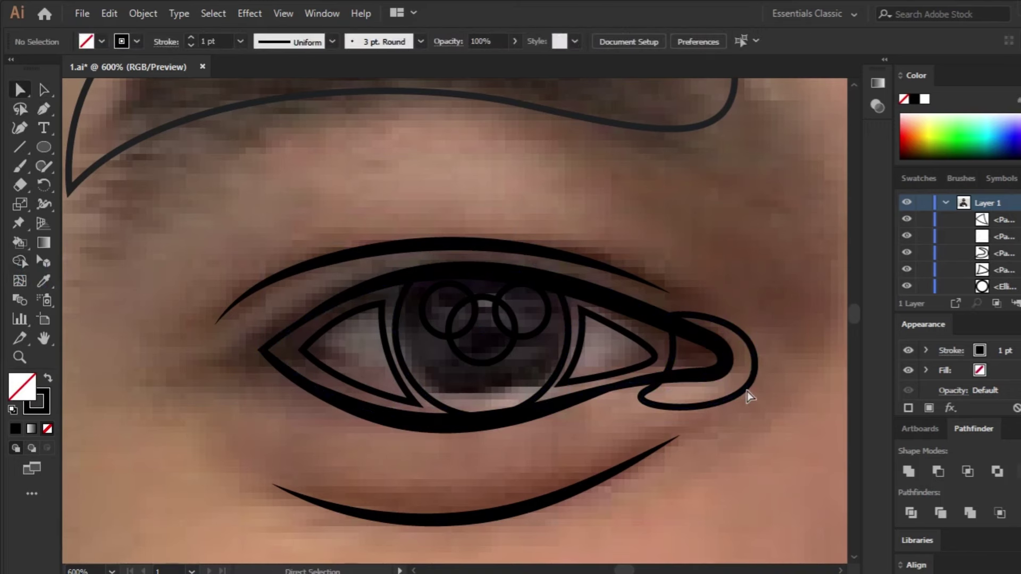
key(ctrl+minus)
key(ctrl+minus)
key(ctrl+minus)
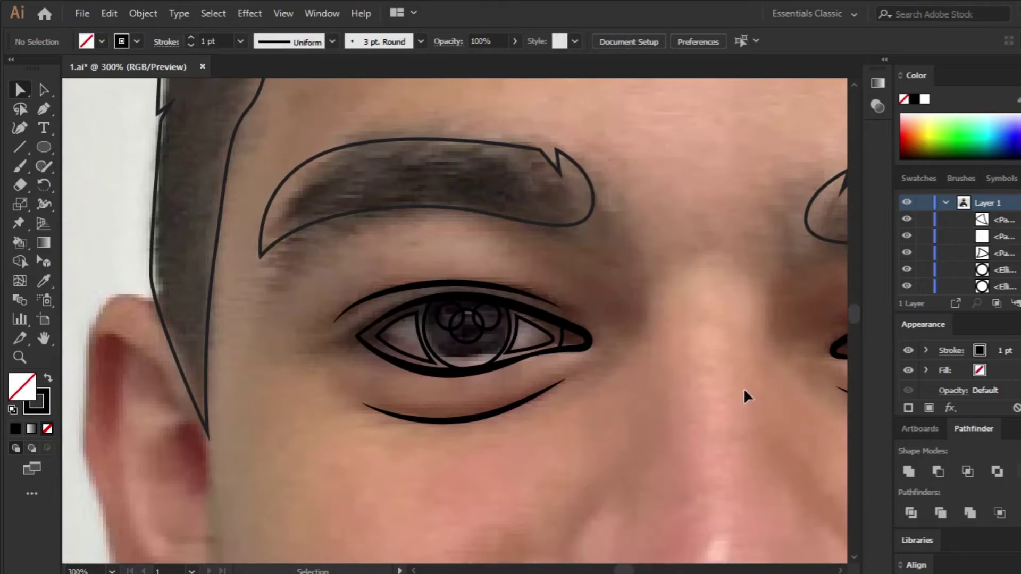
Bring the nose into view and try a 0.5 pt nostril stroke, then undo it.
key(ctrl+s)
drag(744, 394, 631, 400)
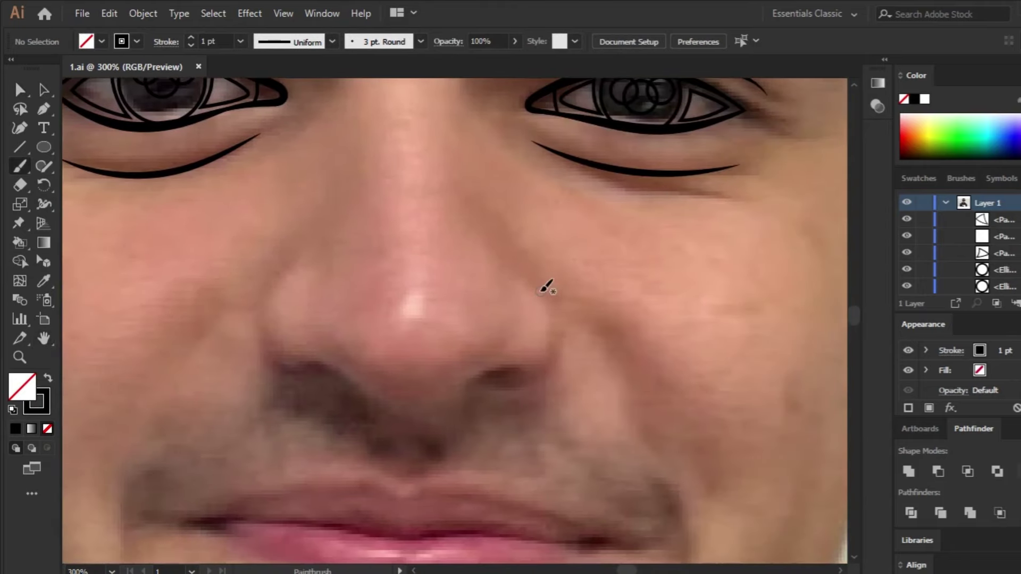
click(191, 46)
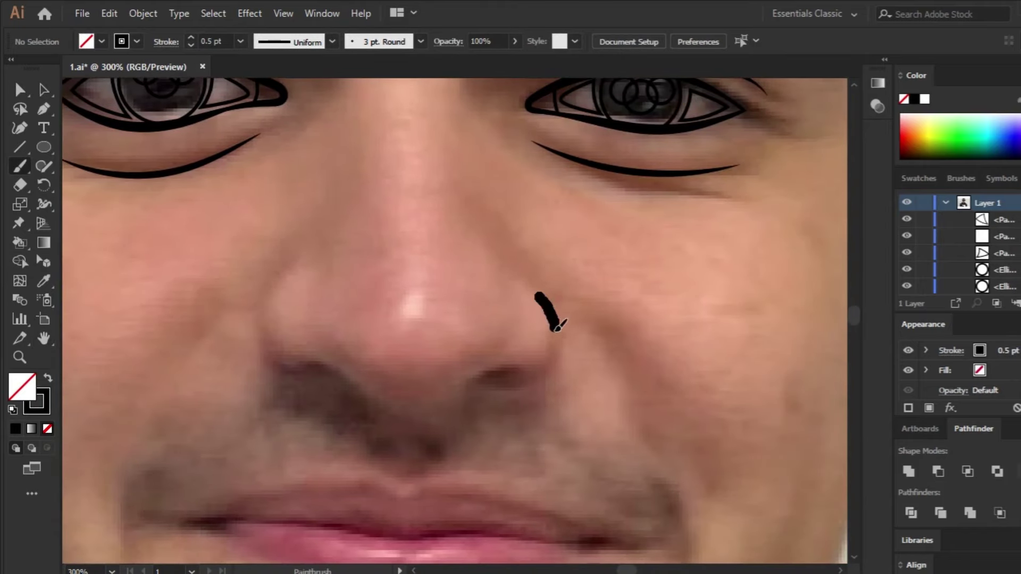
drag(513, 376, 426, 426)
mouse_move(370, 391)
mouse_down()
mouse_move(296, 269)
mouse_move(275, 353)
mouse_up()
key(ctrl+z)
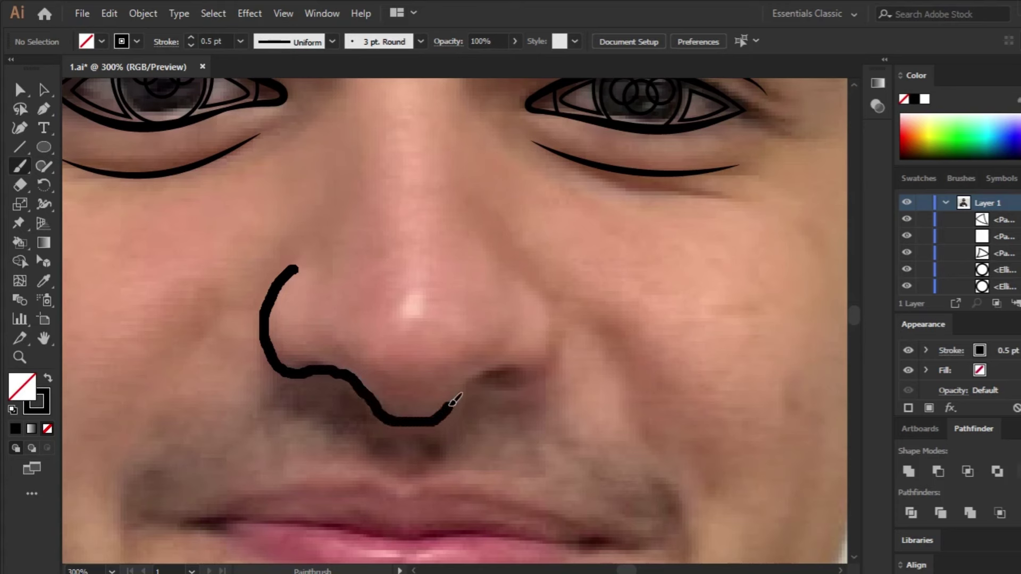
Apply a tapered width profile to the 3 pt nose outline stroke.
key(a)
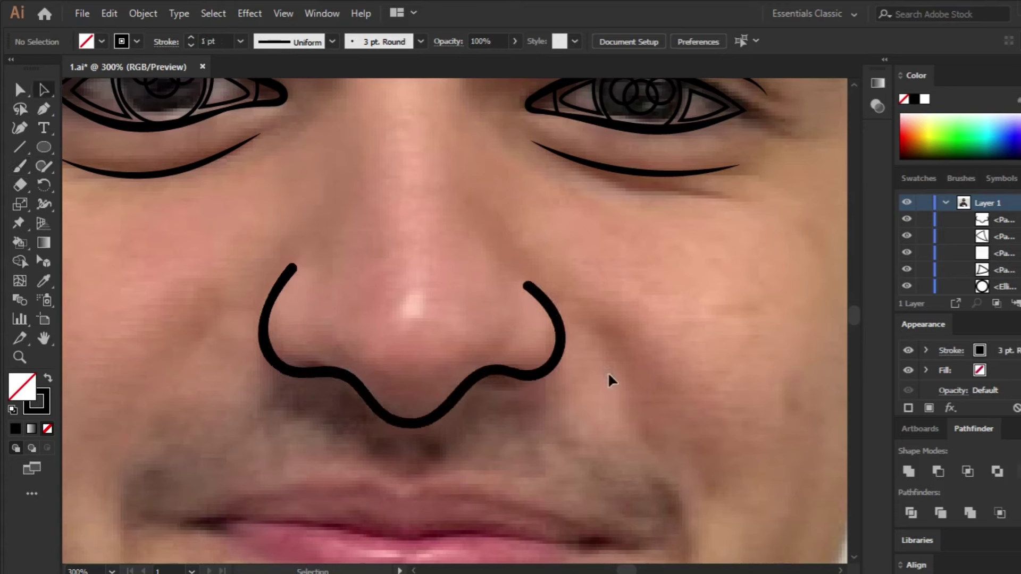
drag(638, 302, 317, 298)
key(v)
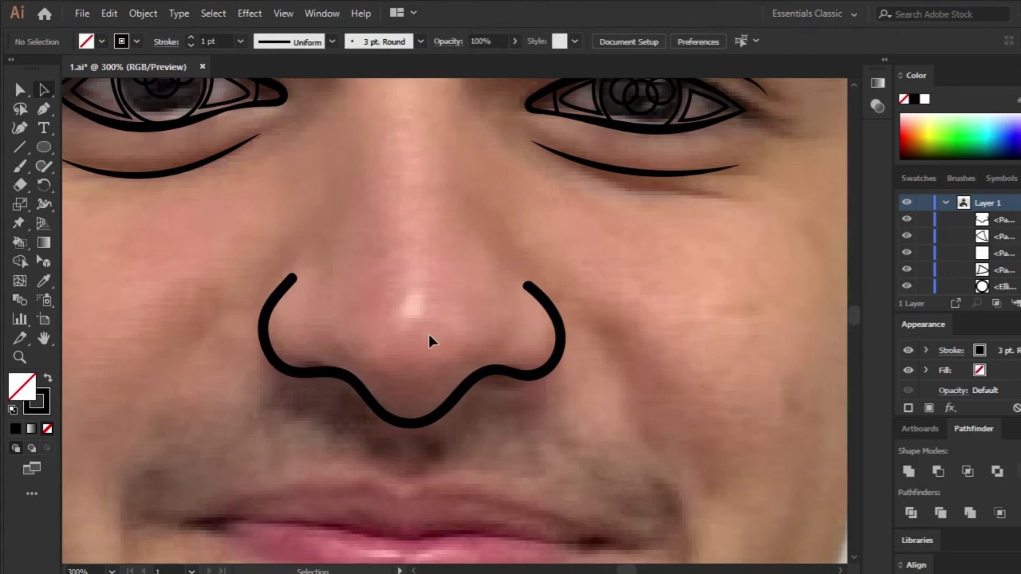
click(332, 41)
click(289, 106)
click(332, 41)
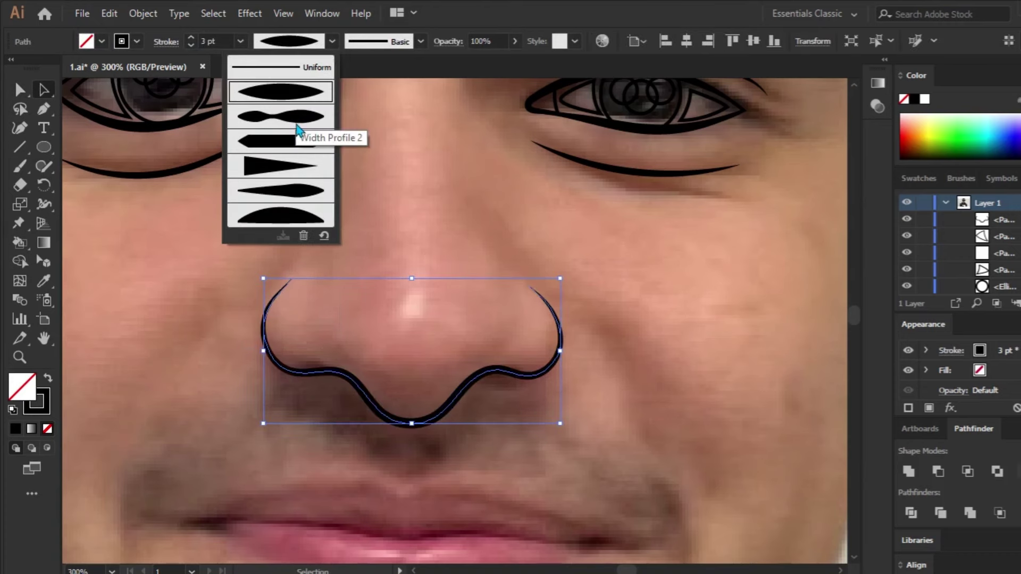
click(287, 137)
click(402, 232)
key(ctrl+minus)
key(ctrl+minus)
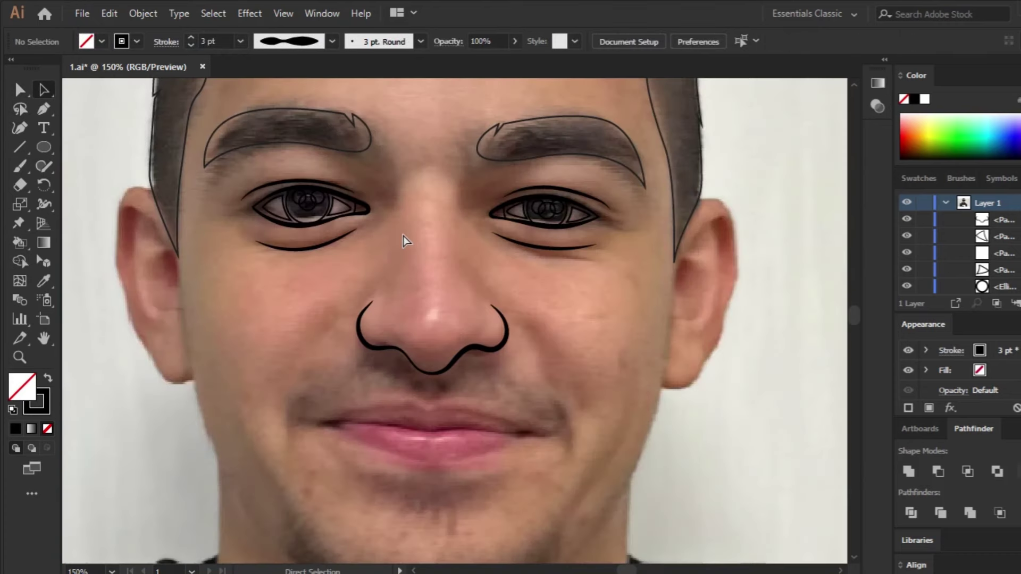
Save the drawing and pan the view down to the mouth and jaw.
key(ctrl+s)
key(ctrl+minus)
key(ctrl+minus)
key(ctrl+plus)
key(ctrl+plus)
drag(556, 319, 609, 282)
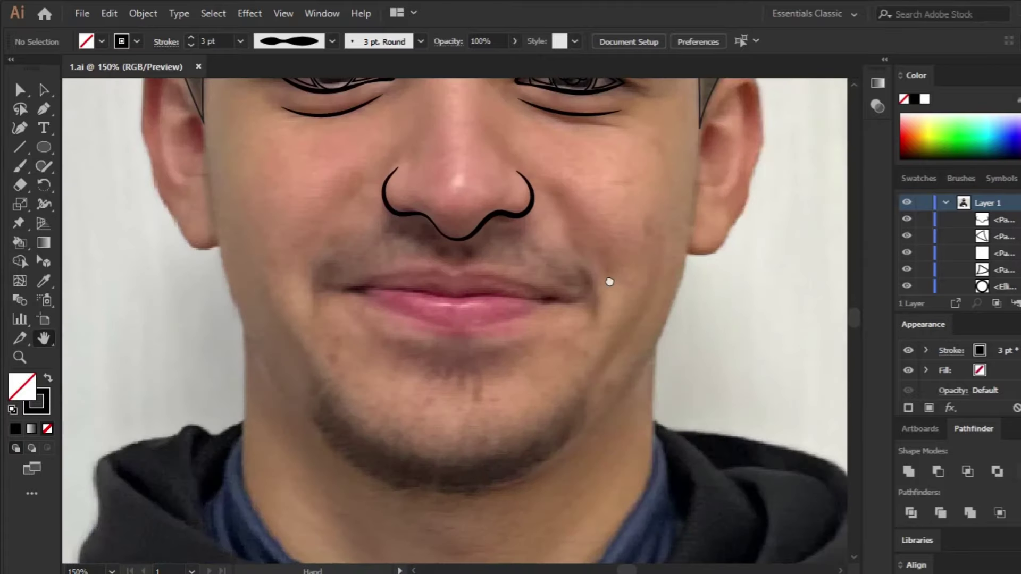
key(b)
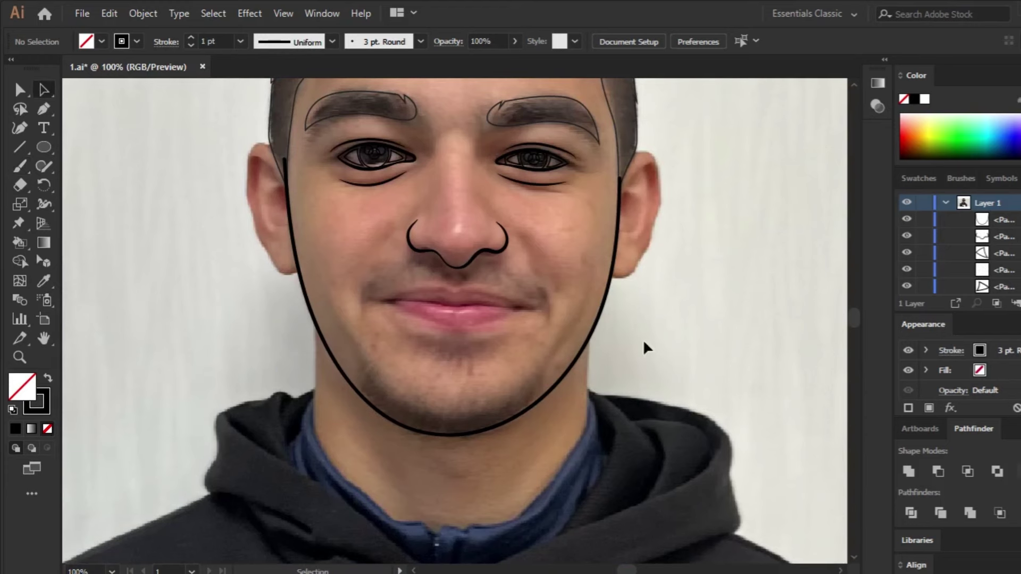
scroll(652, 285, up, 2)
scroll(652, 341, up, 2)
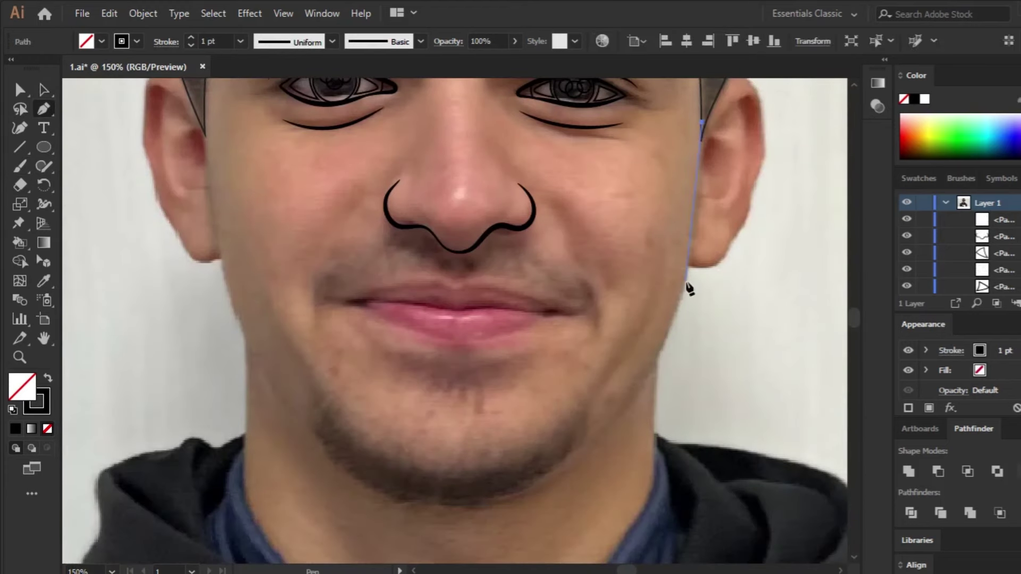
Pen the face outline from the right cheek along the jaw and chin up the left jaw.
click(675, 321)
drag(530, 488, 494, 507)
drag(363, 482, 295, 441)
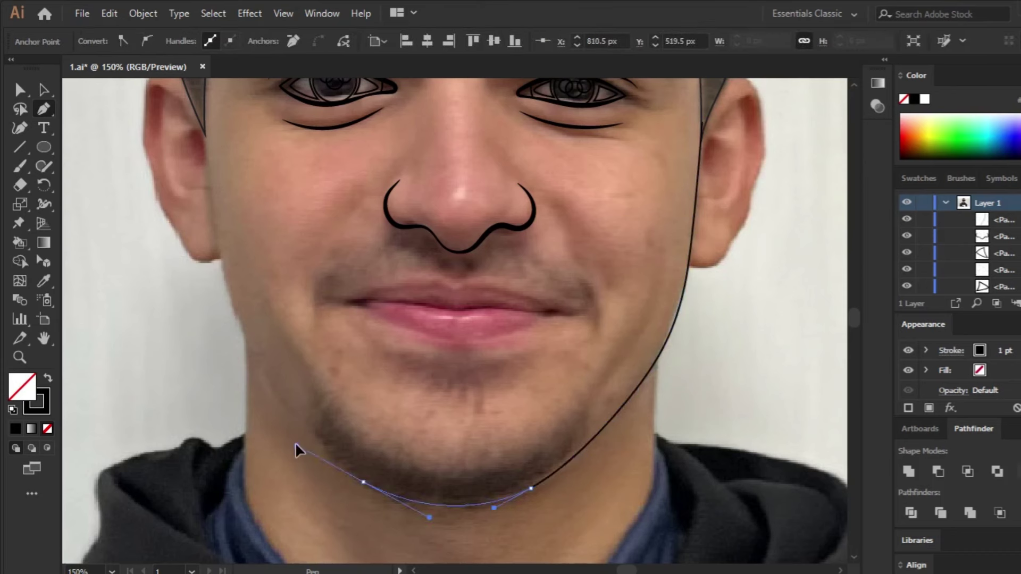
drag(248, 347, 225, 311)
key(ctrl+z)
drag(298, 418, 270, 374)
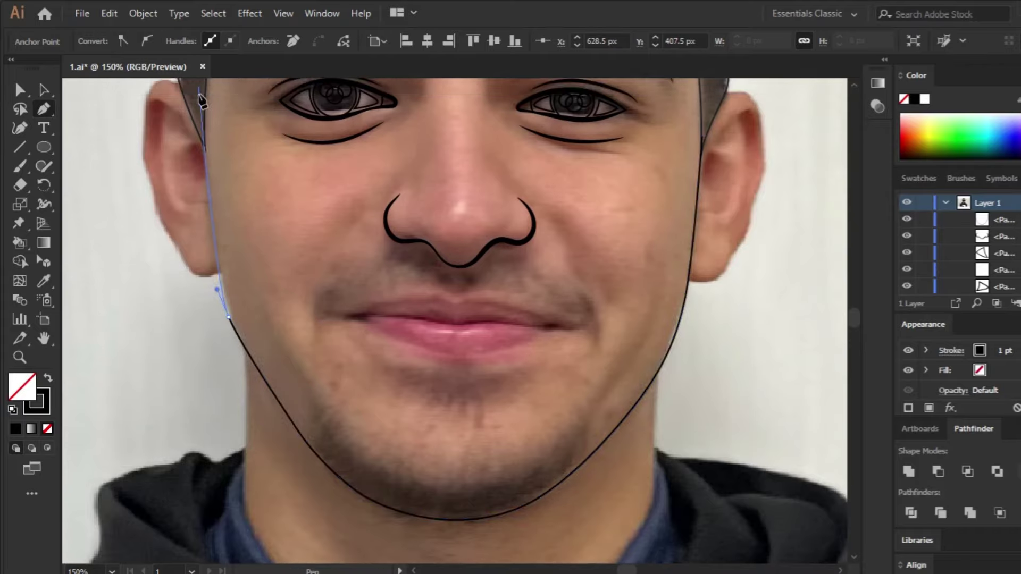
Continue the outline up to the left temple and over to the right side.
scroll(202, 159, up, 5)
drag(198, 206, 199, 169)
scroll(199, 169, up, 3)
click(247, 199)
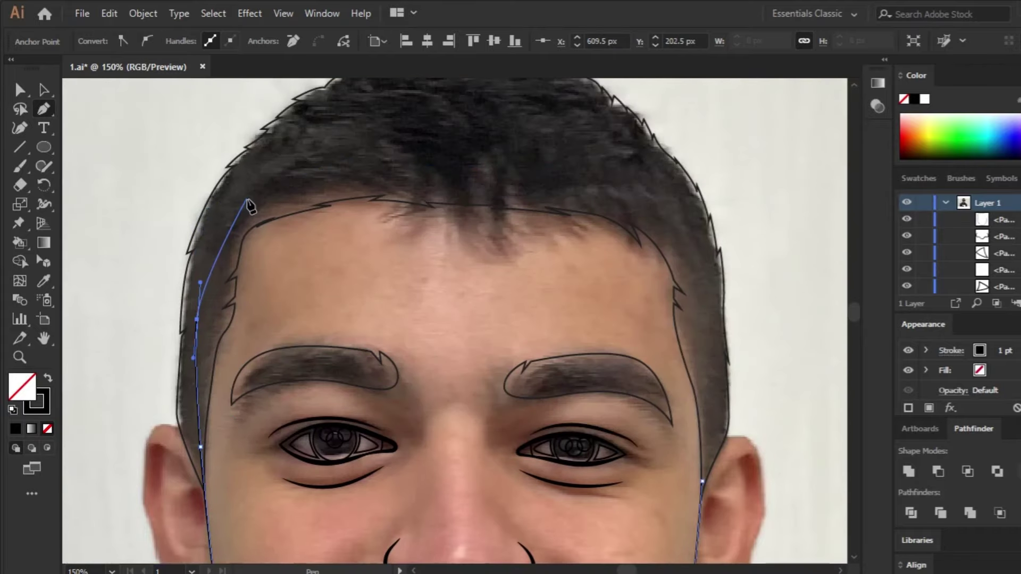
drag(448, 159, 547, 171)
click(706, 254)
click(702, 481)
scroll(773, 442, down, 7)
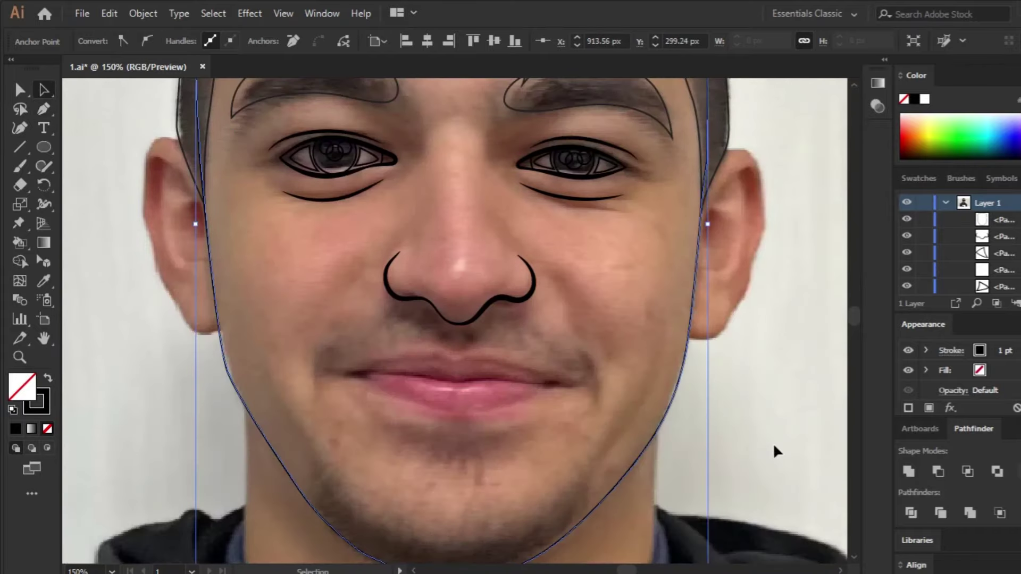
ctrl+click(774, 443)
key(ctrl+1)
Save the portrait, then paintbrush the first ear's outline loop.
key(ctrl+s)
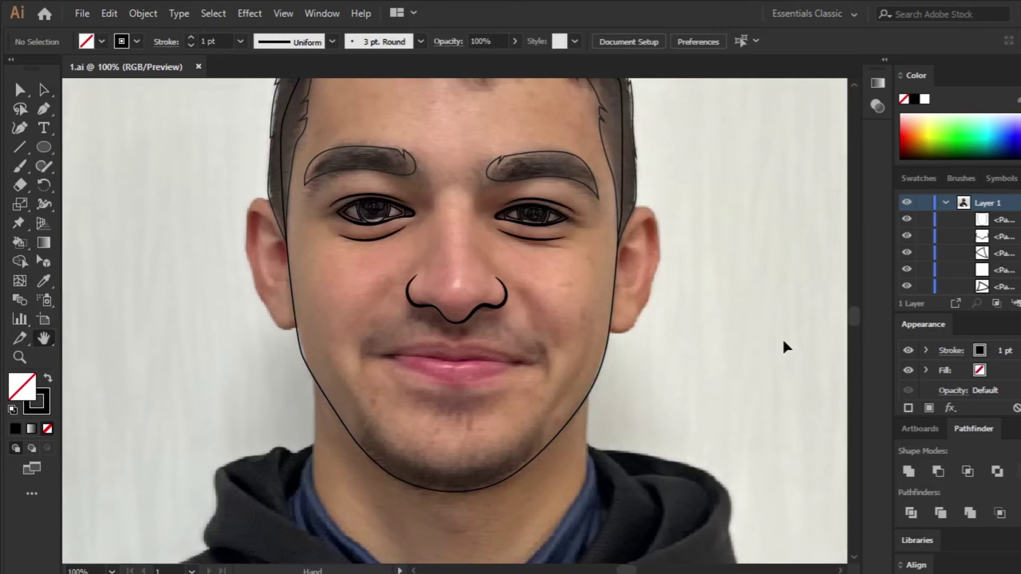
scroll(784, 347, up, 2)
mouse_move(494, 197)
mouse_down()
mouse_move(613, 305)
mouse_move(478, 366)
mouse_up()
key(b)
mouse_move(462, 231)
mouse_down()
mouse_move(483, 228)
mouse_move(482, 440)
mouse_up()
mouse_move(440, 476)
mouse_down()
mouse_move(420, 422)
mouse_move(463, 232)
mouse_up()
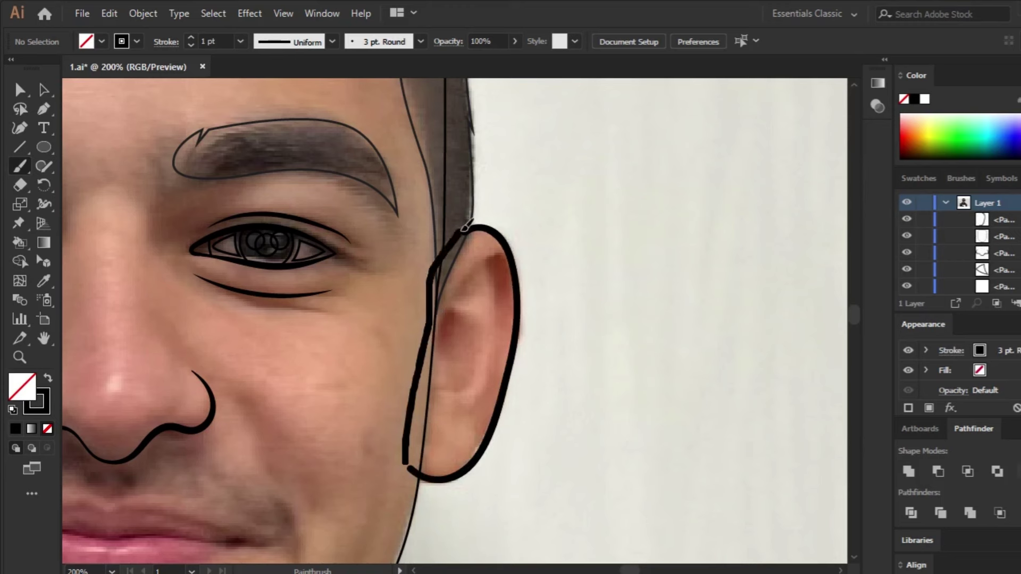
key(a)
click(424, 352)
key(v)
Brush the inner rim curve inside the first ear.
key(ctrl+shift+a)
key(b)
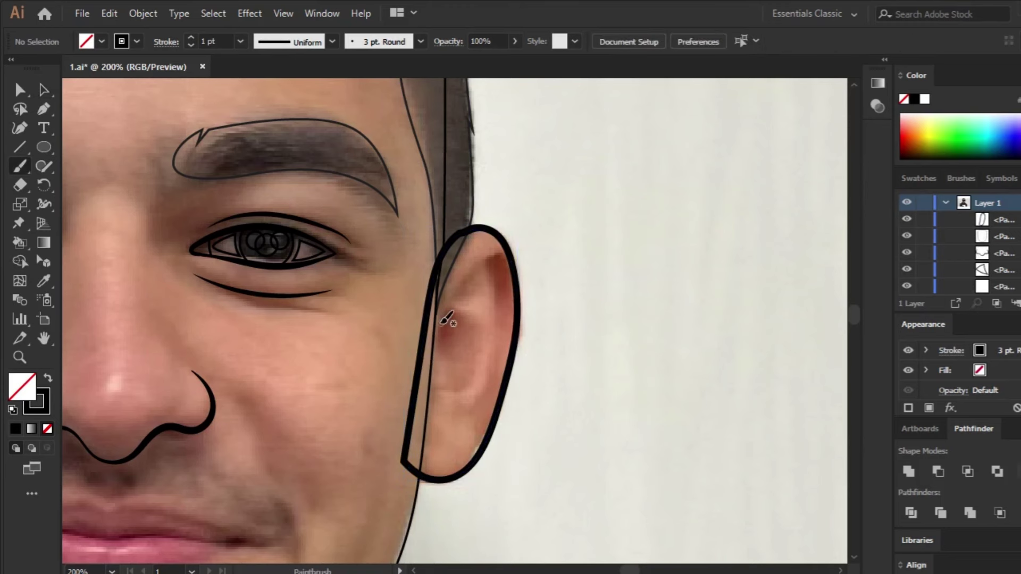
mouse_move(439, 325)
mouse_down()
mouse_move(505, 269)
mouse_move(509, 299)
mouse_up()
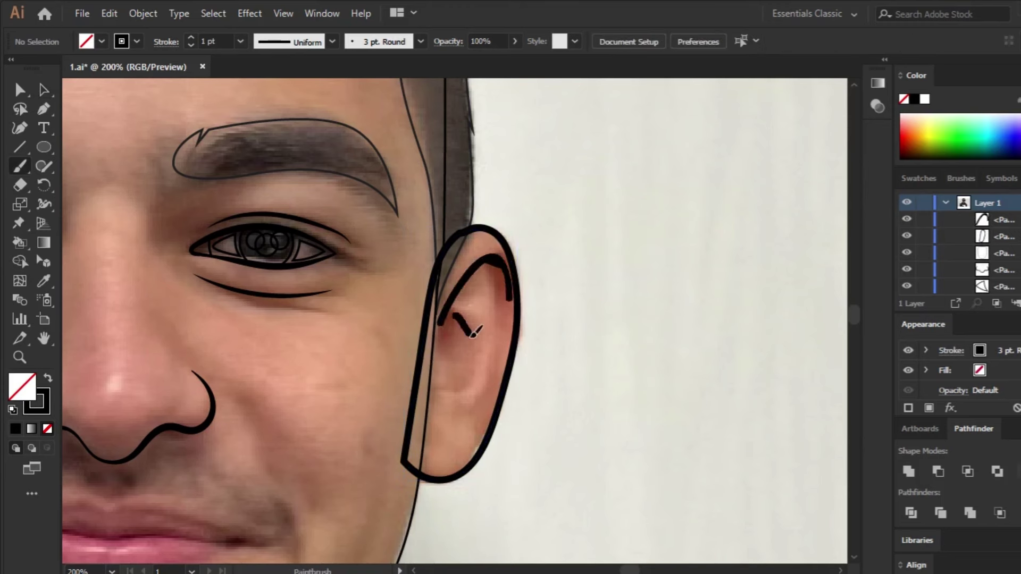
scroll(547, 423, down, 2)
key(space)
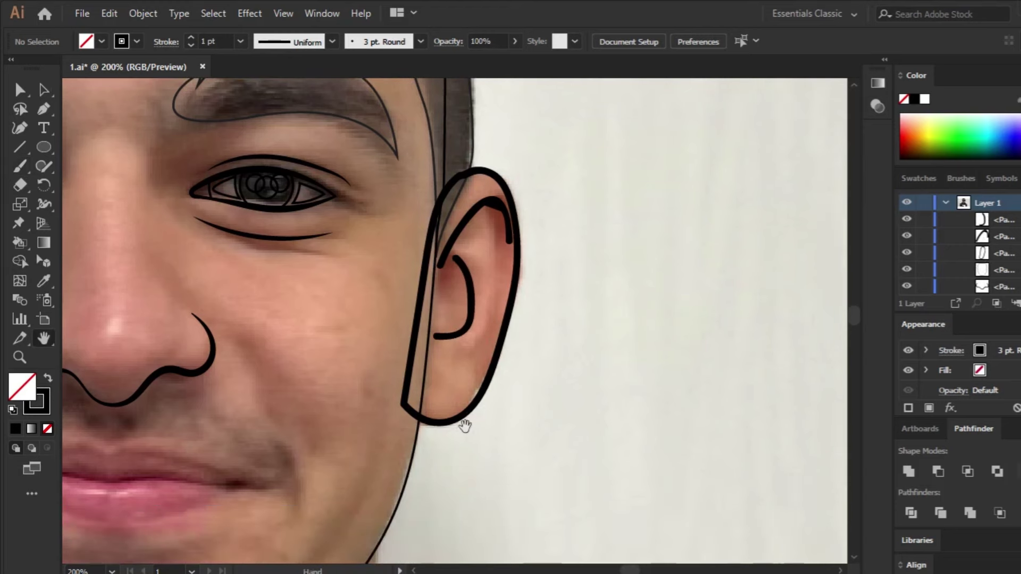
Draw the other ear's outline, join its strokes, and give it a 2 pt Basic stroke.
drag(319, 385, 406, 319)
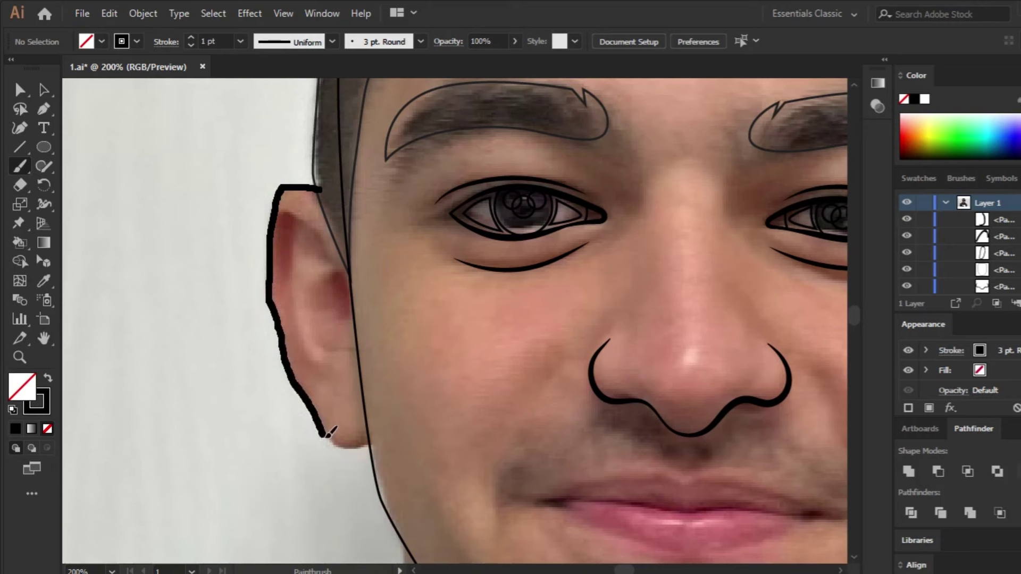
drag(375, 441, 321, 198)
key(a)
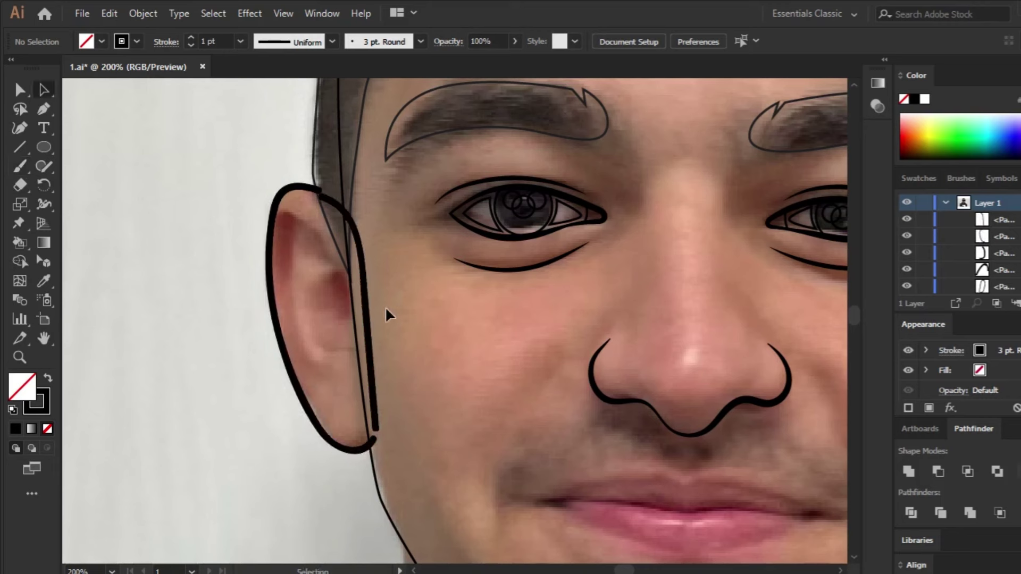
click(376, 313)
shift+click(278, 315)
key(ctrl+j)
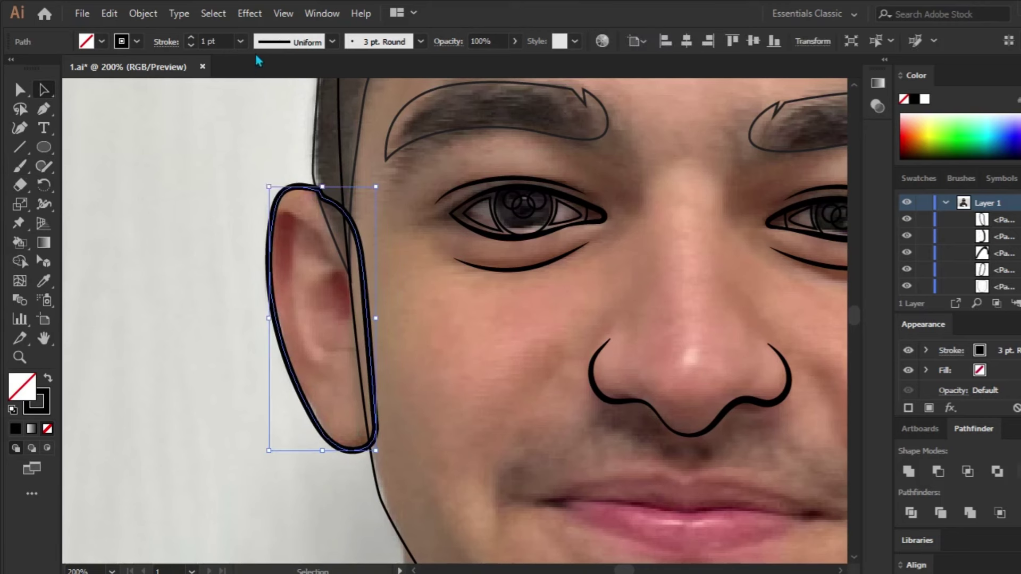
click(359, 47)
click(338, 102)
click(191, 37)
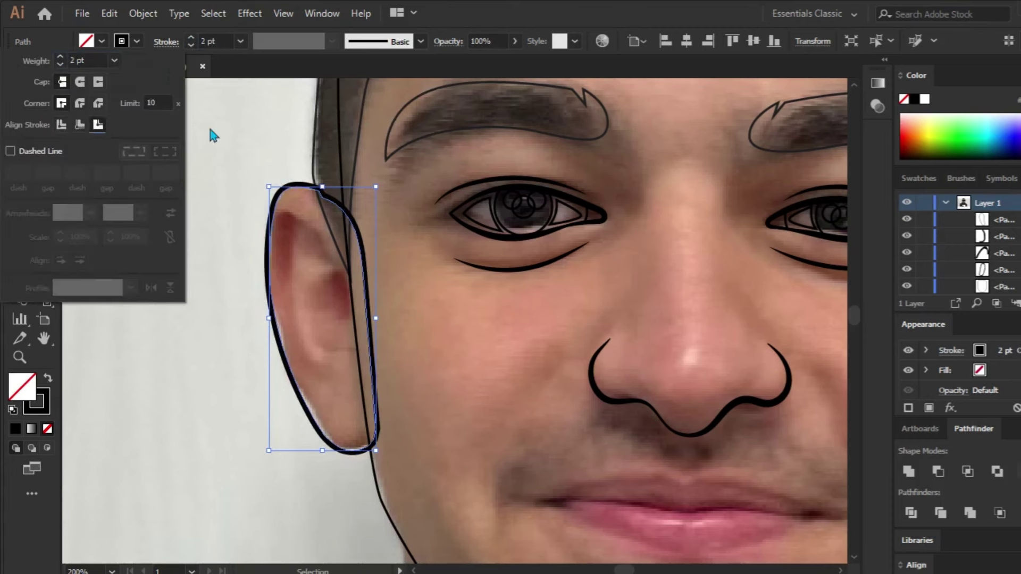
key(ctrl+shift+a)
Brush upper and lower inner-ear curves, apply the Basic brush and width profile, and group them.
key(b)
mouse_move(283, 220)
mouse_down()
mouse_move(276, 298)
mouse_move(353, 343)
mouse_move(356, 361)
mouse_up()
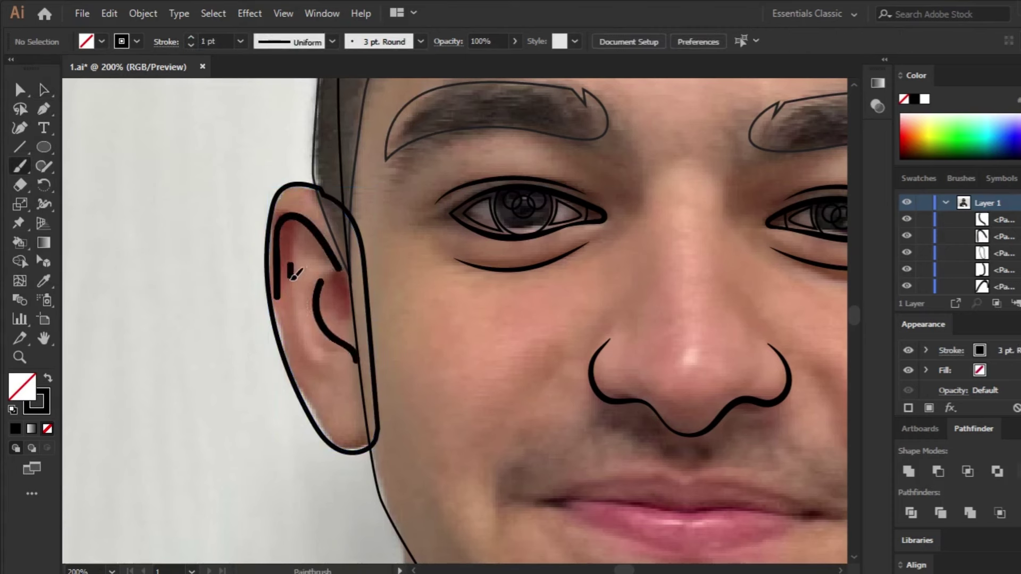
drag(291, 276, 323, 375)
key(a)
drag(304, 242, 297, 234)
click(420, 42)
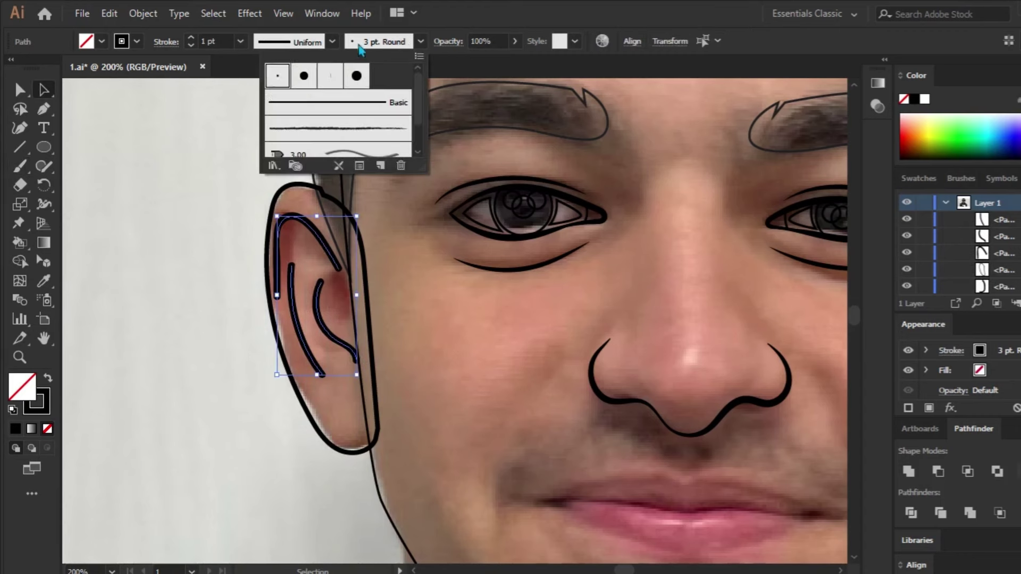
click(342, 125)
click(331, 42)
click(287, 64)
key(ctrl+g)
click(489, 395)
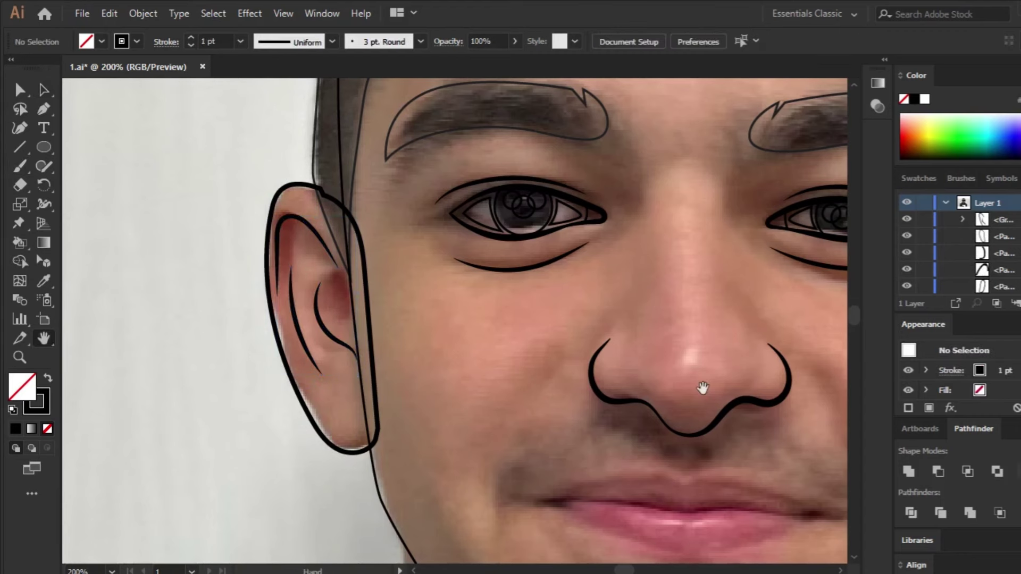
Give the other ear's inner strokes the Basic brush, elliptical profile and 3 pt weight, then save.
click(637, 249)
click(420, 41)
click(394, 100)
click(332, 42)
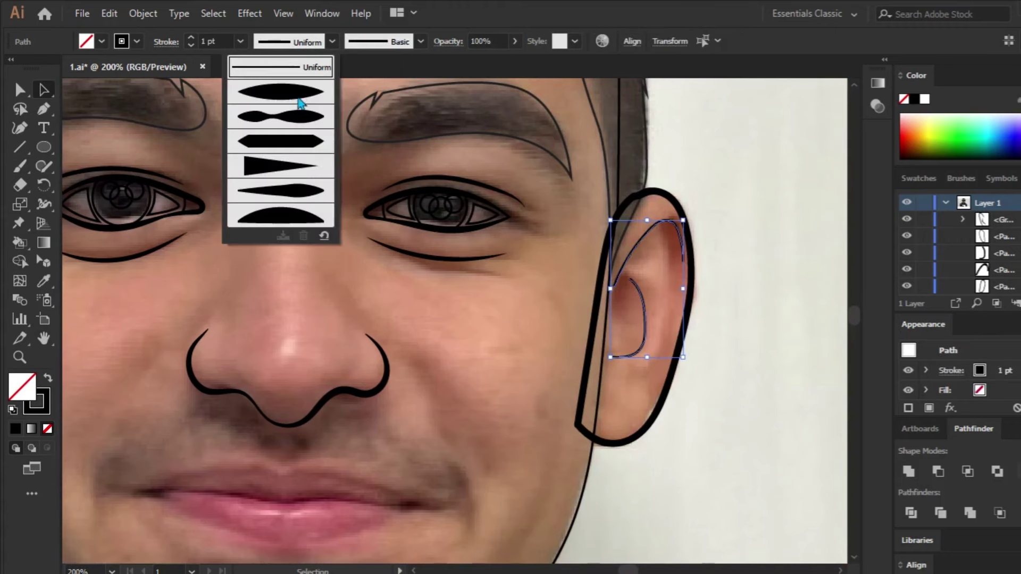
click(287, 96)
click(477, 343)
key(ctrl+s)
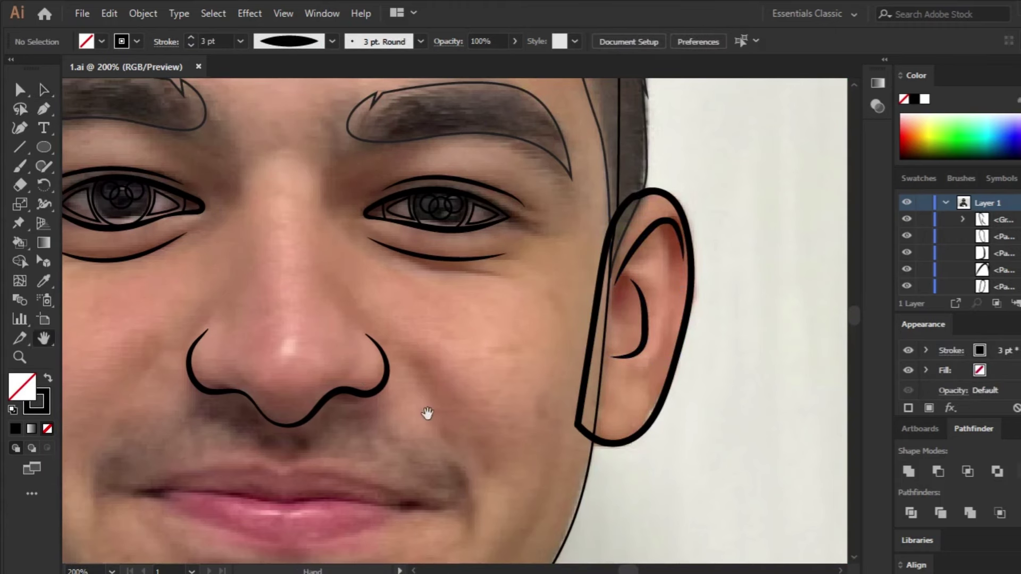
mouse_move(427, 413)
mouse_down()
mouse_move(503, 326)
mouse_move(536, 326)
mouse_up()
Draw small circles at both mouth corners joined by a 6 pt Pen mouth line.
key(l)
drag(616, 328, 638, 350)
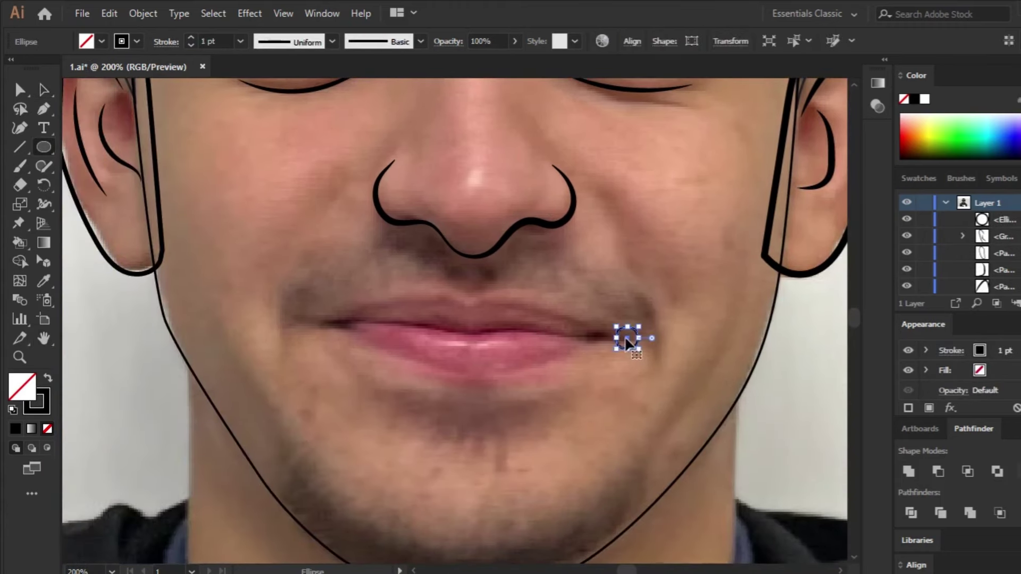
mouse_move(310, 314)
mouse_down()
mouse_move(328, 332)
mouse_move(145, 285)
mouse_up()
key(p)
click(627, 338)
ctrl+click(392, 417)
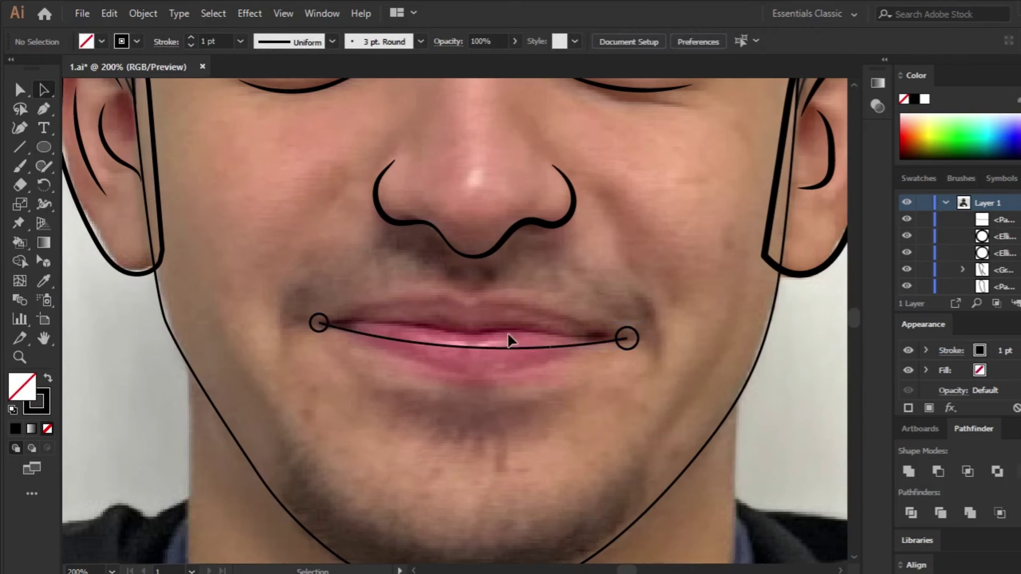
ctrl+click(511, 342)
click(190, 37)
key(ctrl+shift+a)
Fill both corner circles black, group them with the mouth line, and narrow the group slightly.
click(635, 340)
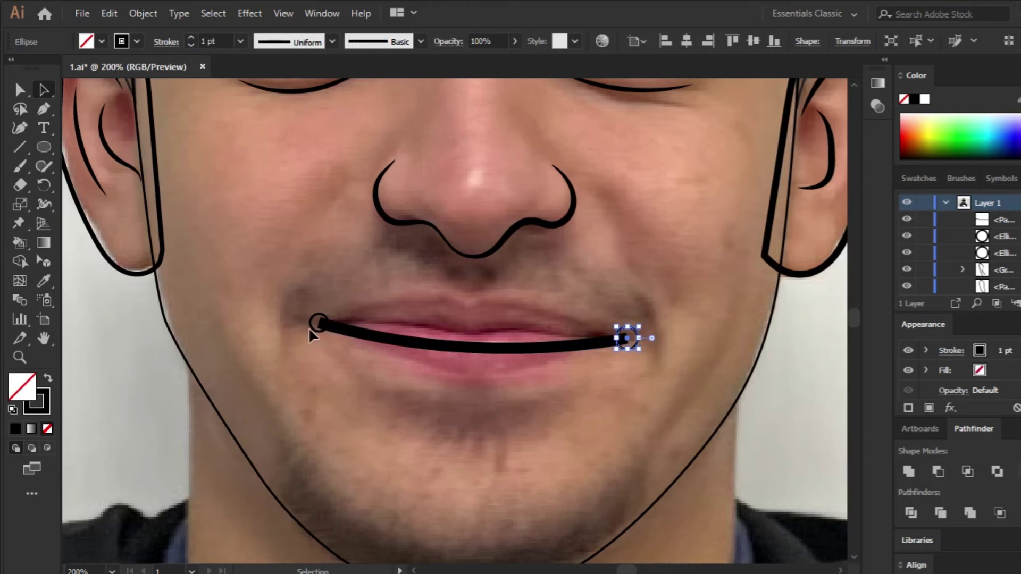
key(shift+x)
click(308, 328)
key(shift+x)
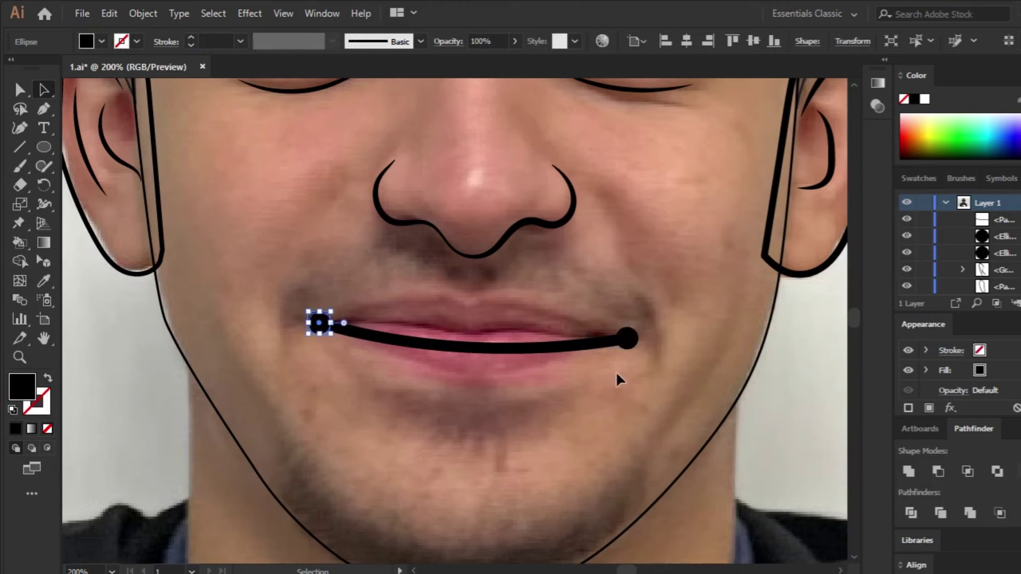
key(ctrl+shift+a)
mouse_move(643, 360)
mouse_down()
mouse_move(467, 355)
mouse_move(483, 335)
mouse_up()
key(ctrl+g)
key(ctrl+shift+a)
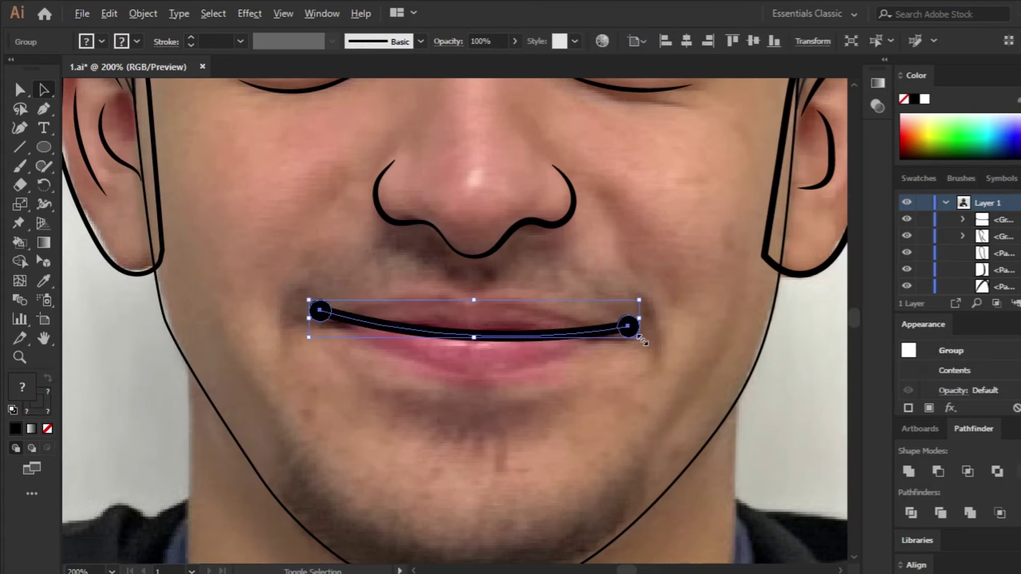
drag(642, 340, 636, 339)
key(ctrl+shift+a)
Paintbrush smile lines at both mouth corners, group them with the mouth, and taper them with the Basic brush.
key(b)
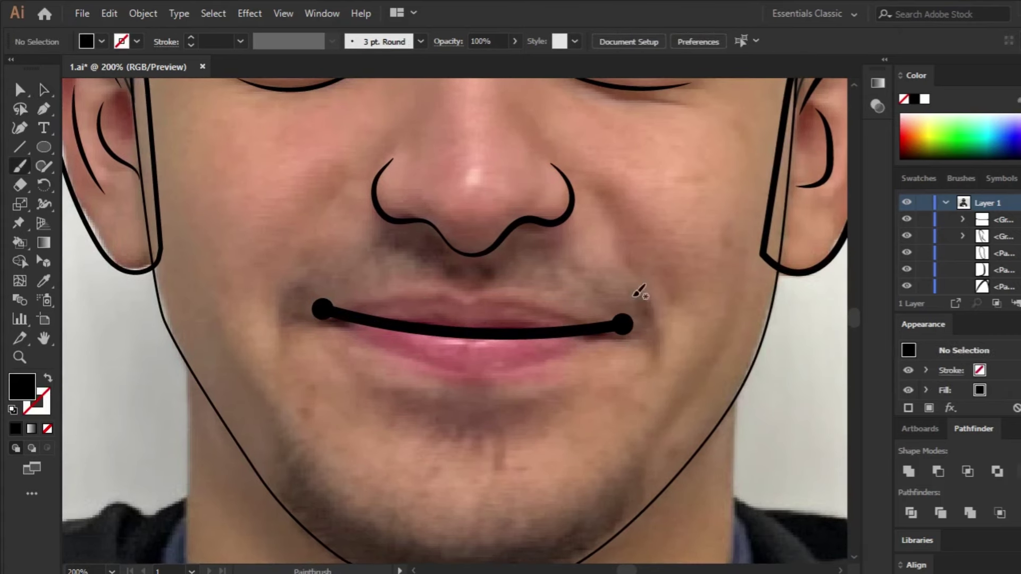
drag(632, 295, 640, 367)
drag(287, 300, 288, 346)
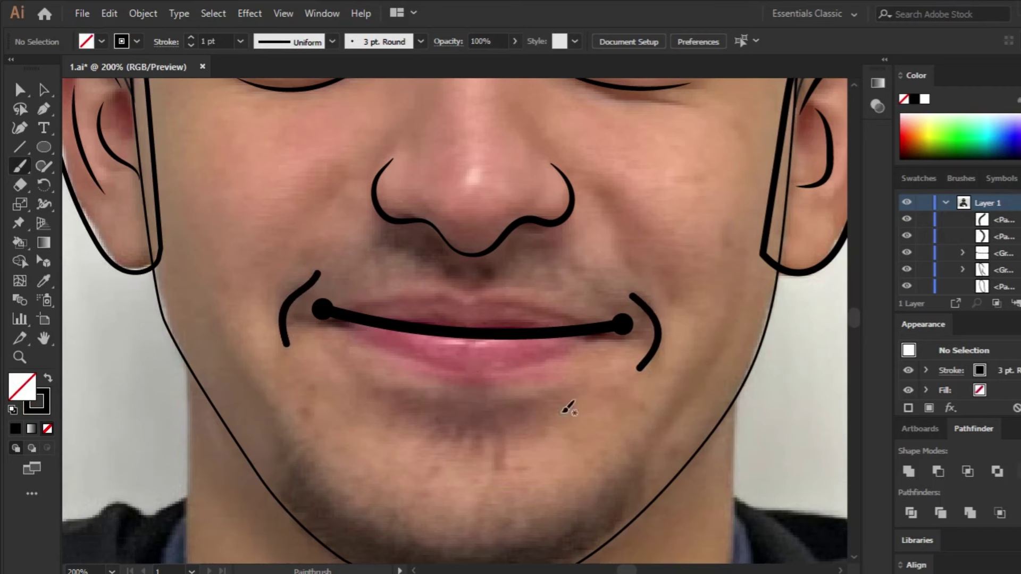
click(660, 341)
shift+click(286, 319)
key(ctrl+g)
click(380, 42)
click(343, 103)
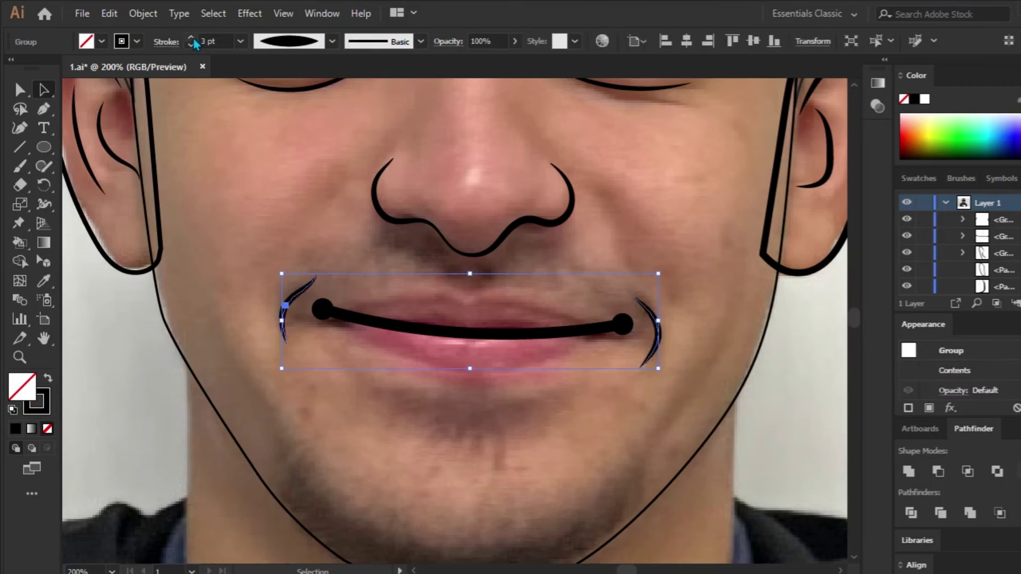
click(526, 434)
Pen a lower-lip curve beneath the mouth and taper it with an elliptical width profile.
key(p)
click(621, 331)
ctrl+click(573, 412)
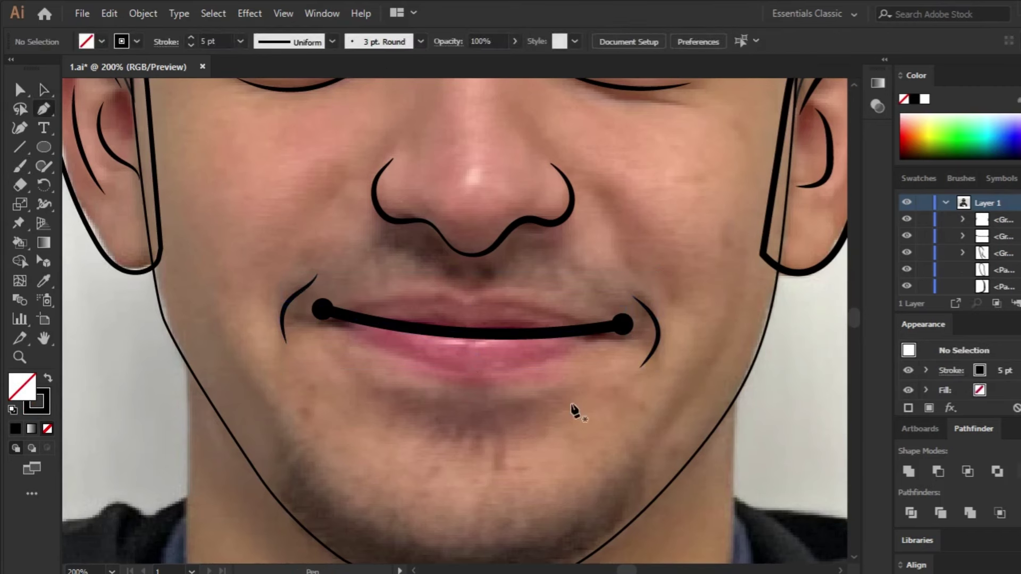
click(620, 331)
click(372, 349)
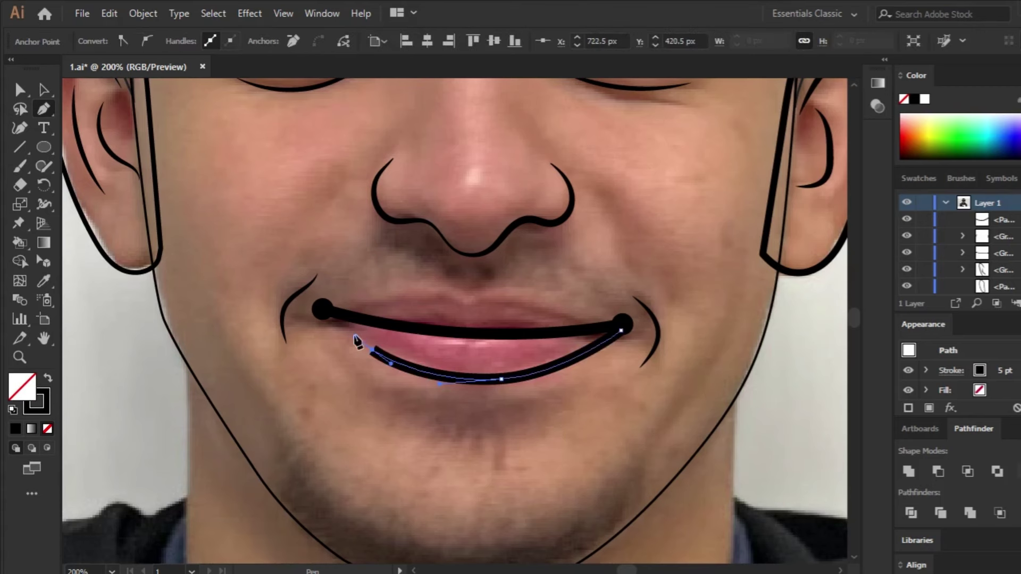
ctrl+click(519, 384)
click(508, 386)
click(332, 42)
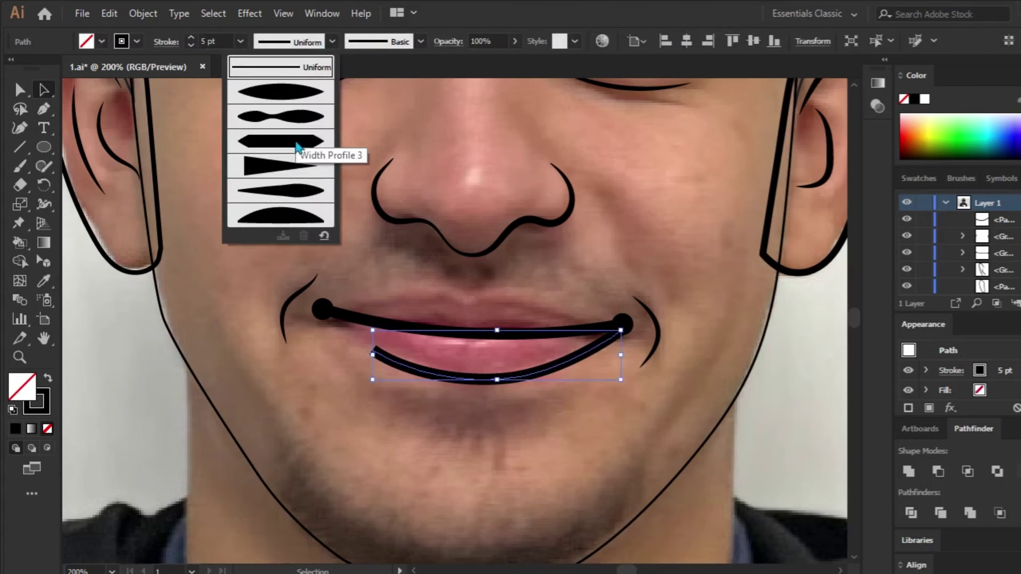
click(296, 141)
ctrl+click(296, 222)
Adjust the lower-lip curve, pulling its right end inward and its left end up.
key(ctrl+minus)
key(ctrl+minus)
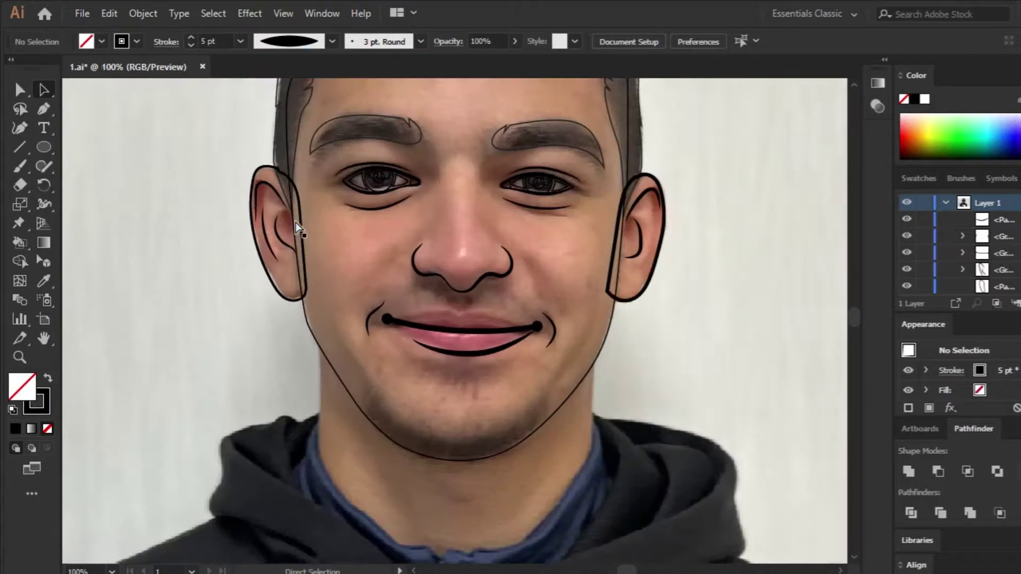
key(ctrl+plus)
key(ctrl+plus)
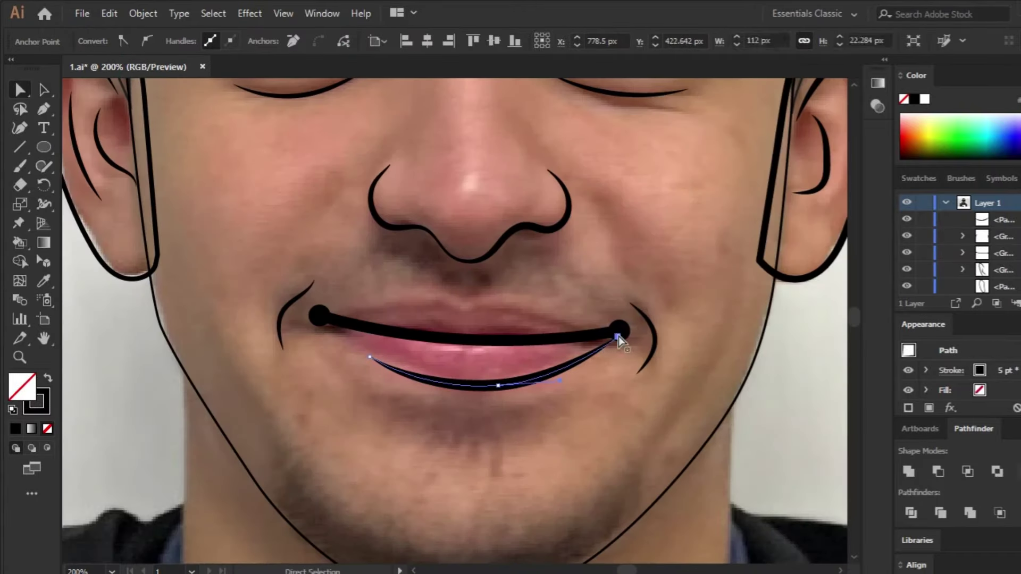
drag(617, 335, 595, 346)
drag(372, 368, 363, 351)
ctrl+click(480, 385)
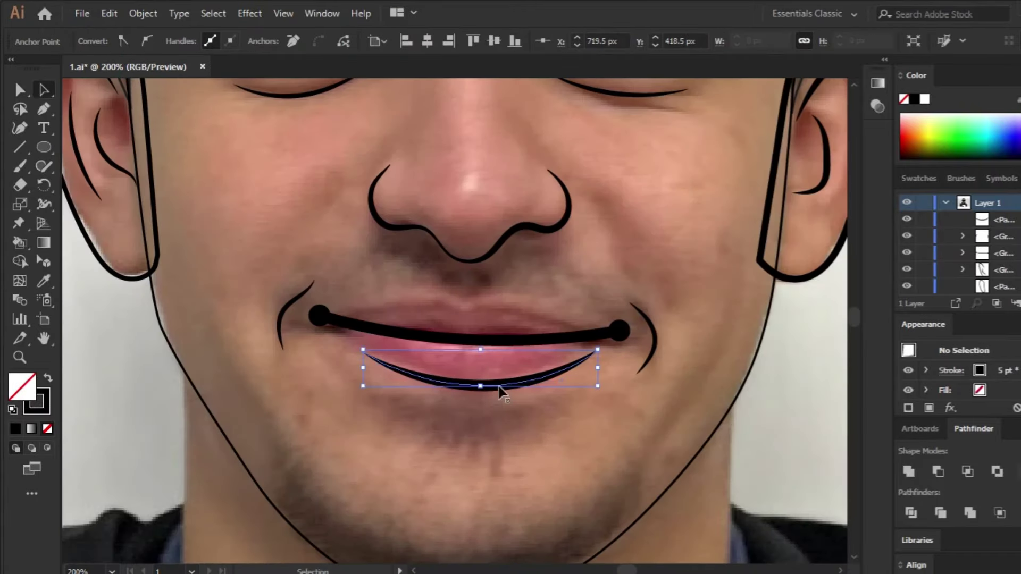
click(678, 223)
scroll(678, 224, down, 2)
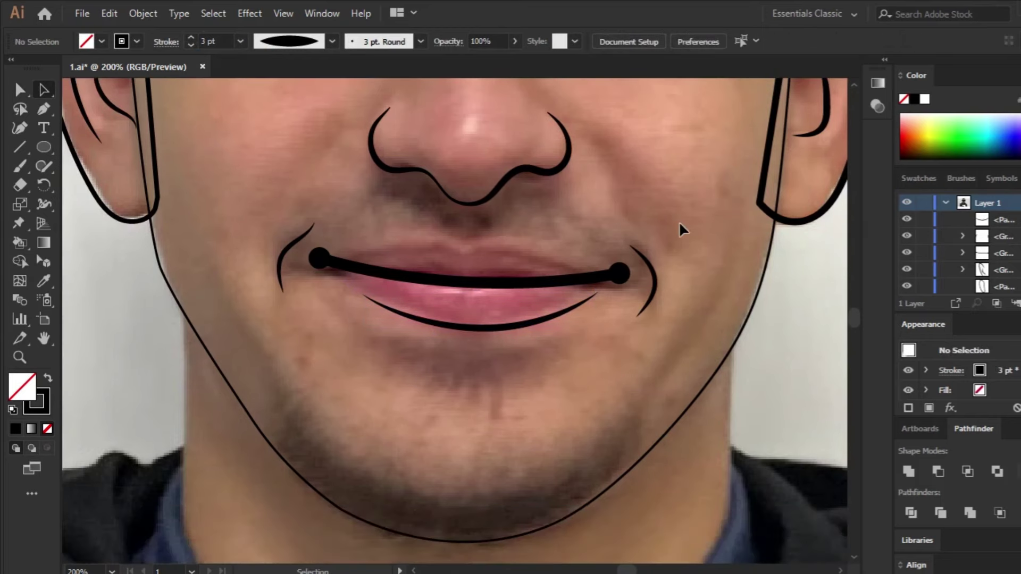
Start a Pen shading path along the right jawline with curved anchors.
key(p)
click(394, 361)
drag(509, 380, 609, 345)
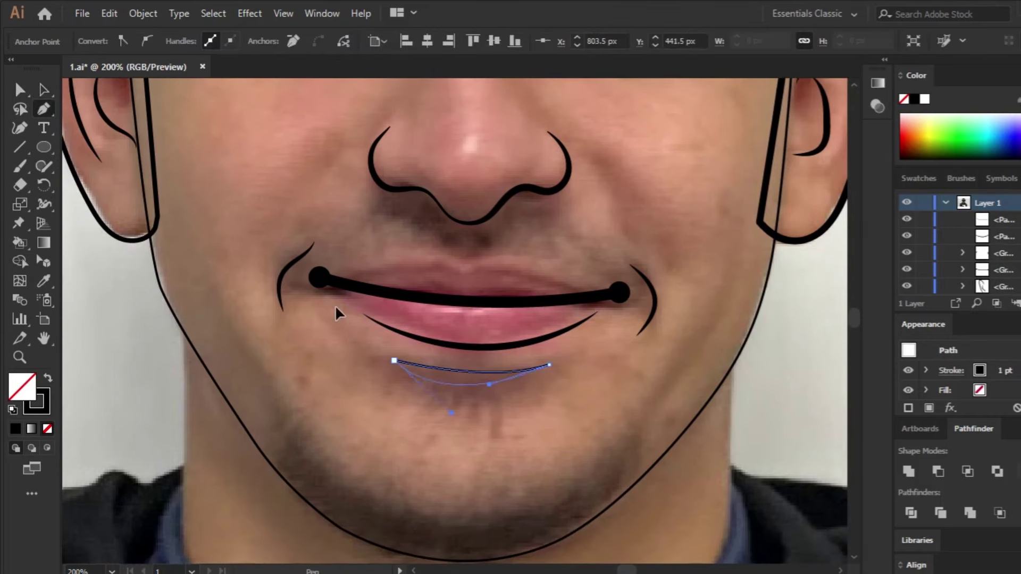
ctrl+click(661, 422)
click(718, 322)
click(648, 434)
drag(636, 475, 672, 442)
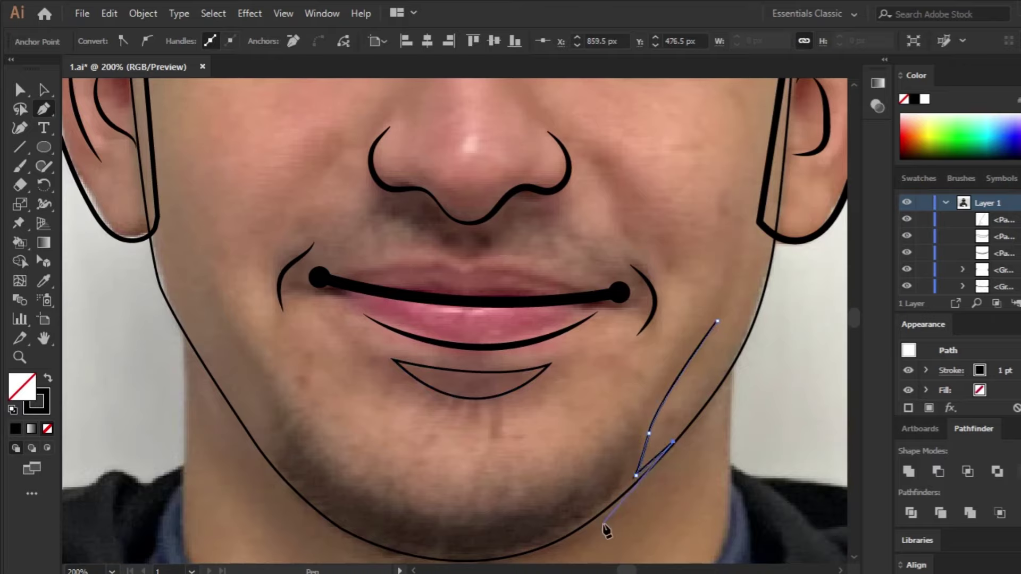
scroll(607, 530, down, 3)
drag(468, 473, 420, 497)
Extend the path along the left jaw and under the chin, undoing misplaced chin anchors.
click(228, 271)
click(259, 306)
drag(232, 208, 229, 182)
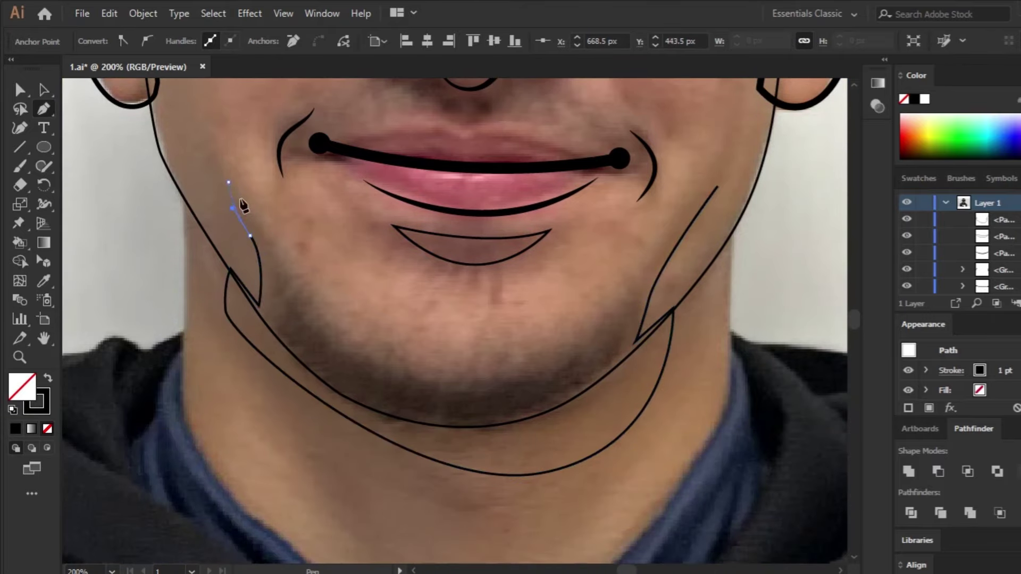
click(284, 262)
click(443, 359)
click(496, 360)
drag(576, 321, 619, 284)
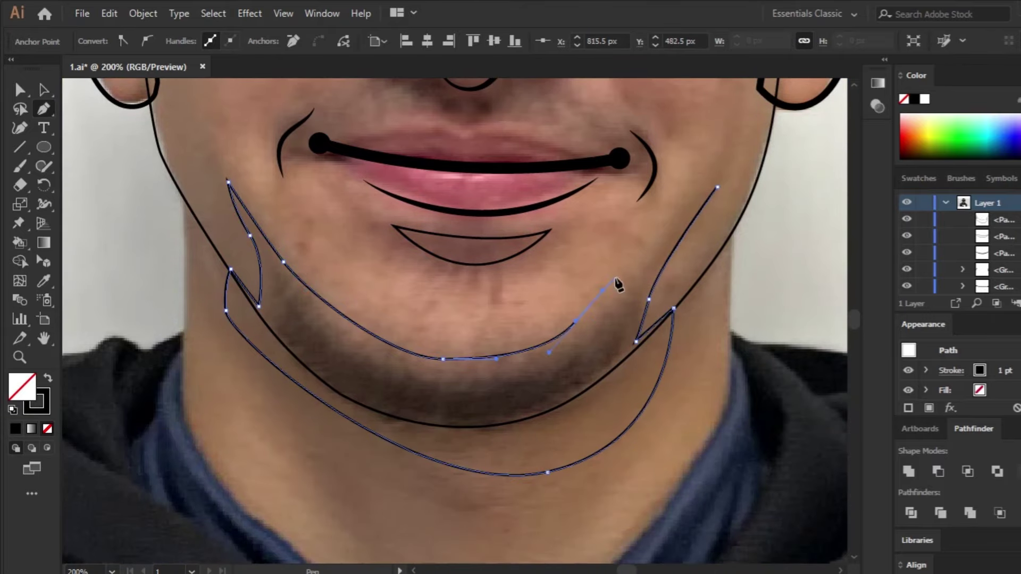
key(ctrl+z)
key(ctrl+z)
key(ctrl+z)
Curve the path around the chin bottom and up the right jaw, close it, and zoom out.
drag(246, 236, 268, 255)
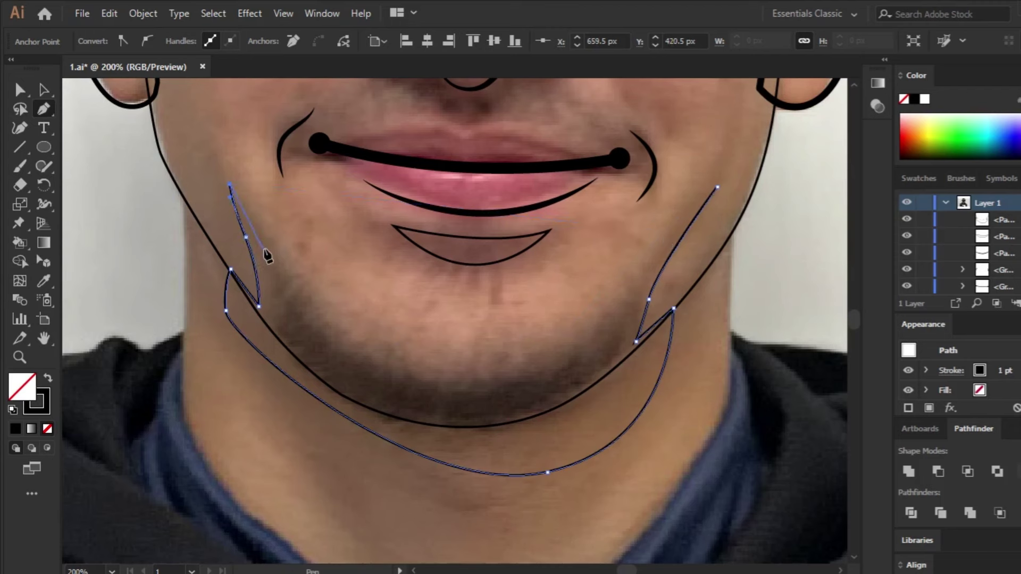
drag(406, 347, 480, 353)
drag(585, 321, 635, 273)
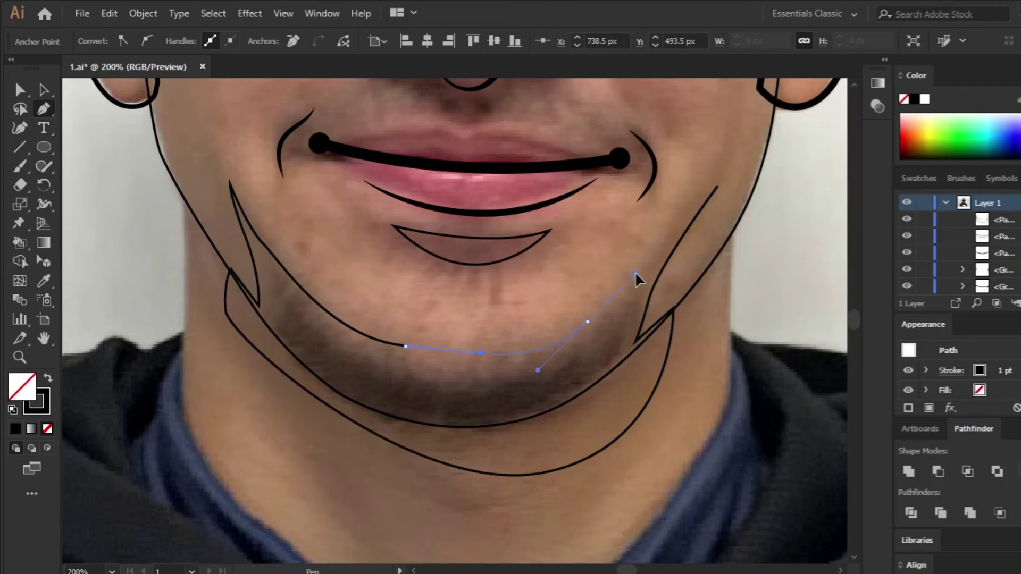
click(717, 187)
key(v)
shift+click(596, 393)
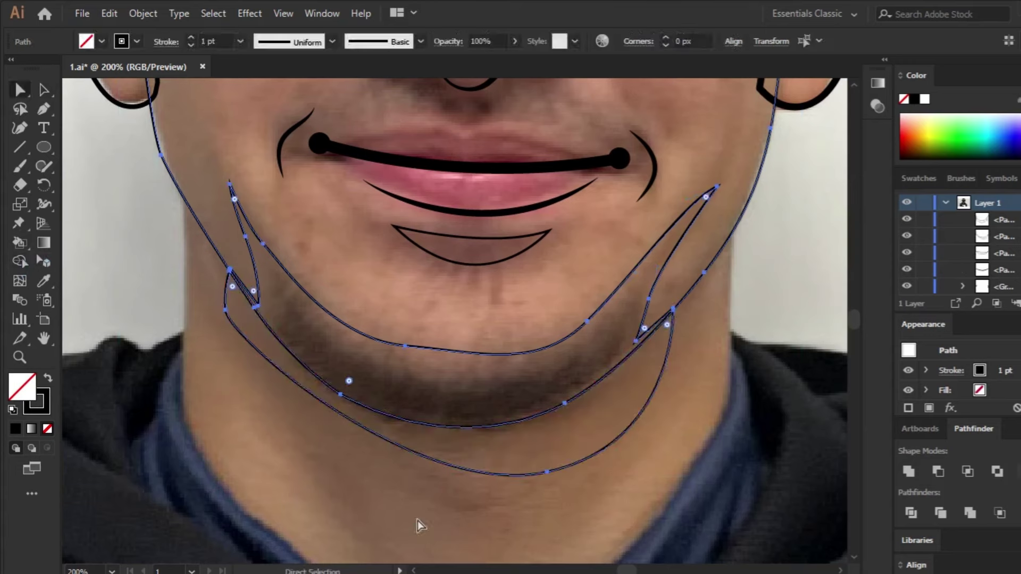
click(521, 460)
key(ctrl+0)
scroll(647, 392, up, 3)
Turn off the reference photo layer's visibility.
scroll(594, 426, up, 1)
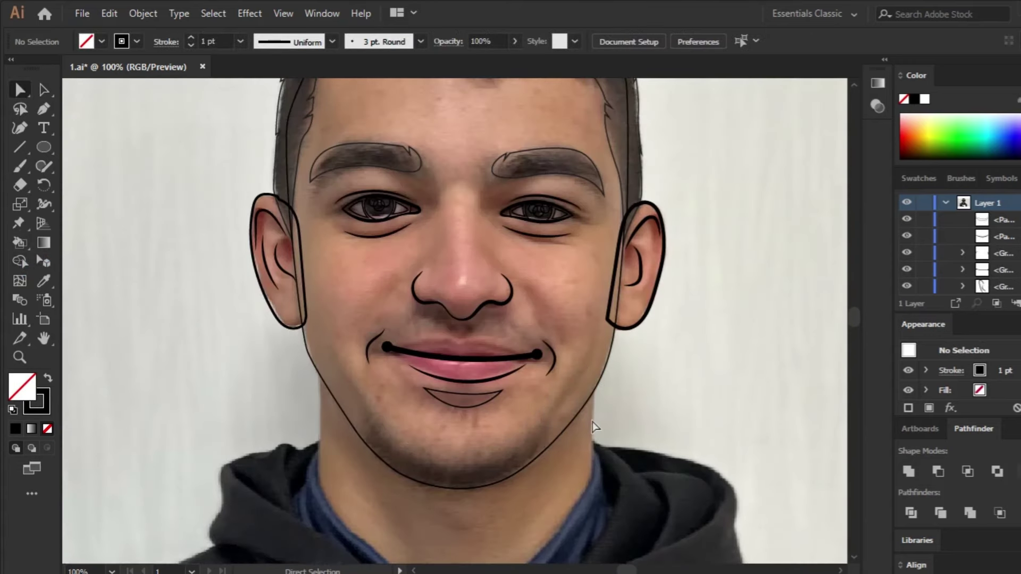
scroll(761, 342, up, 3)
scroll(761, 342, down, 2)
scroll(937, 275, down, 3)
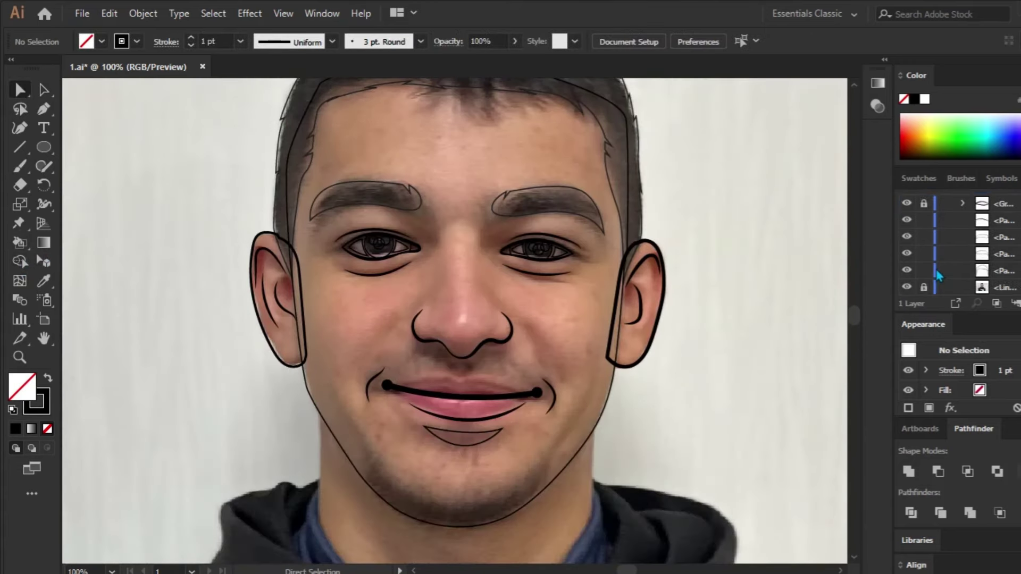
click(906, 287)
scroll(765, 312, up, 2)
scroll(713, 398, down, 1)
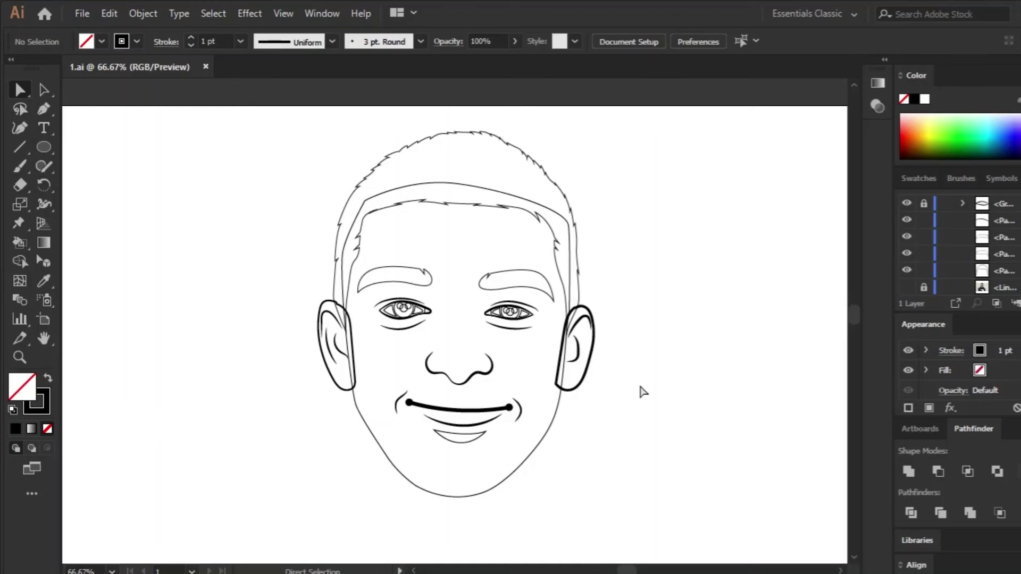
Select the face outline and set its stroke weight to 4 pt.
key(ctrl+1)
scroll(685, 474, down, 2)
key(a)
click(601, 401)
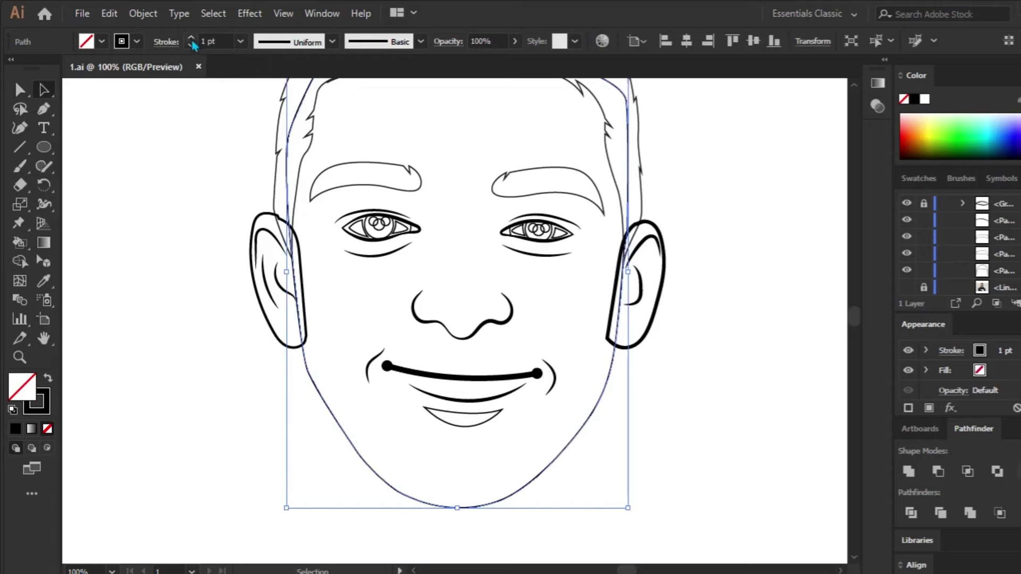
click(191, 39)
click(191, 38)
click(191, 39)
click(696, 326)
scroll(697, 326, up, 2)
scroll(697, 326, up, 1)
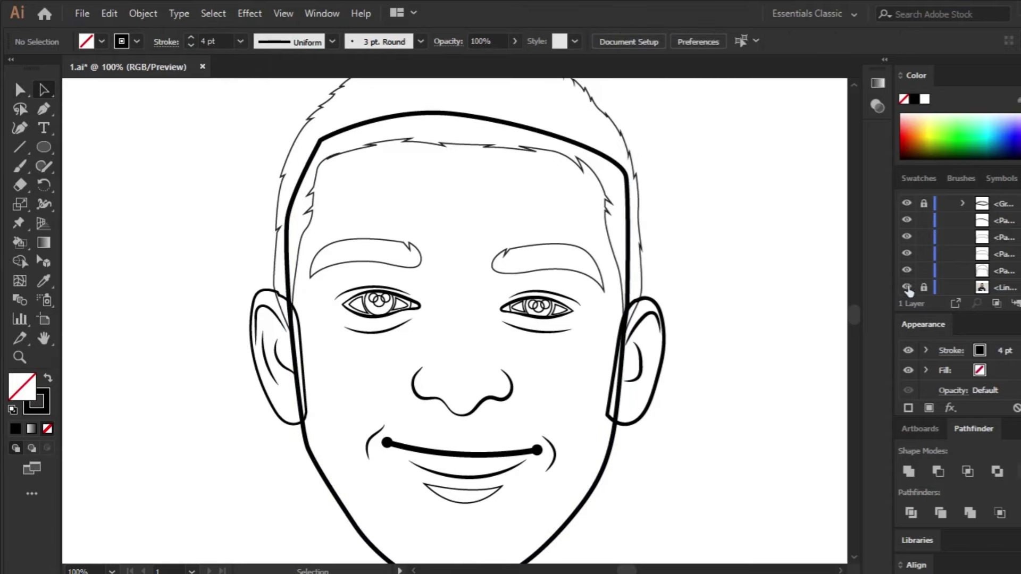
Show the reference photo layer again and zoom in to 200% on the eyes.
click(906, 287)
scroll(790, 392, down, 1)
key(ctrl+plus)
key(ctrl+plus)
scroll(691, 287, up, 3)
Start the first eye outline with the Pen at the inner brow, curving under the lower lid.
key(p)
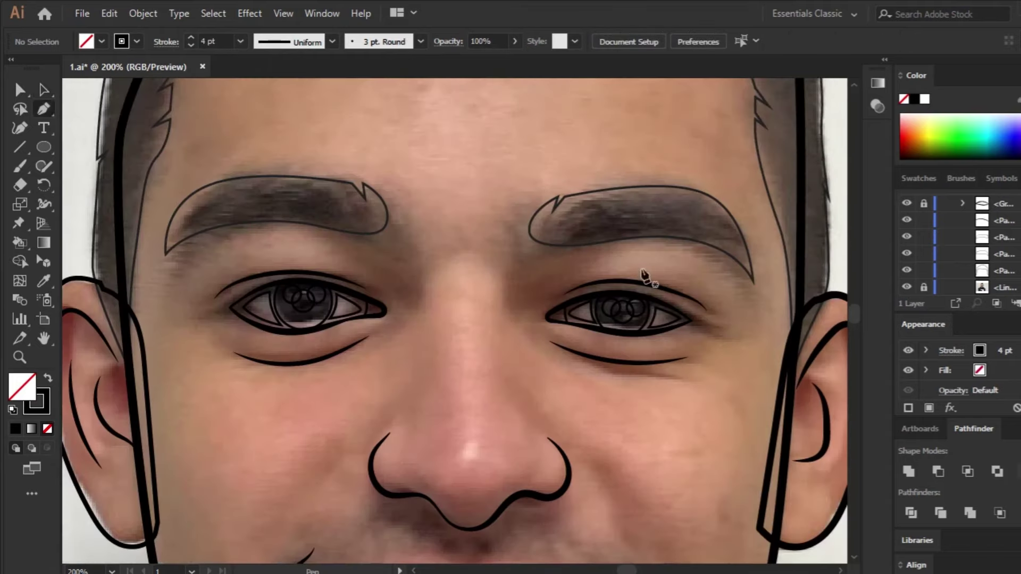
click(552, 236)
click(514, 286)
click(515, 259)
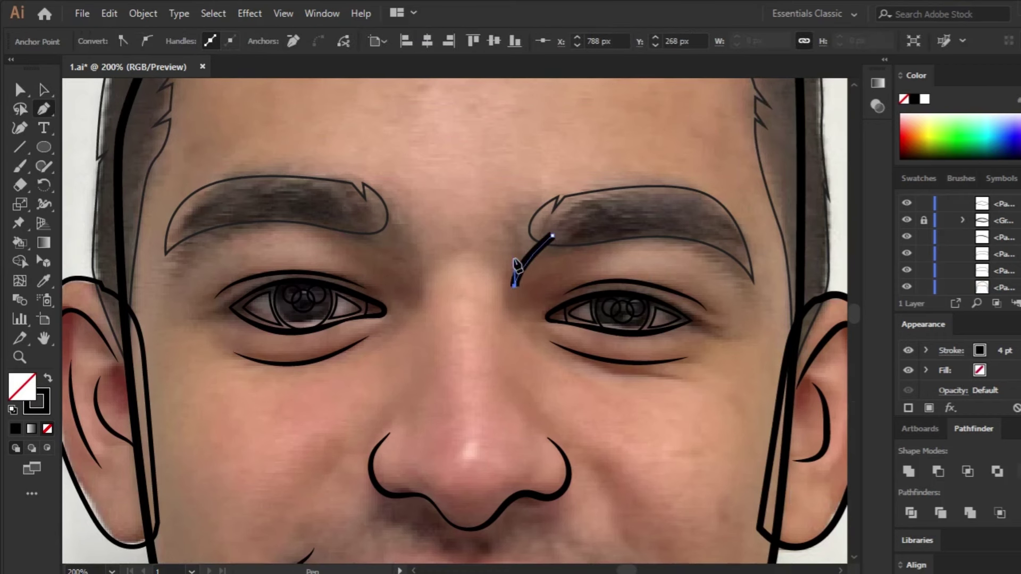
click(924, 356)
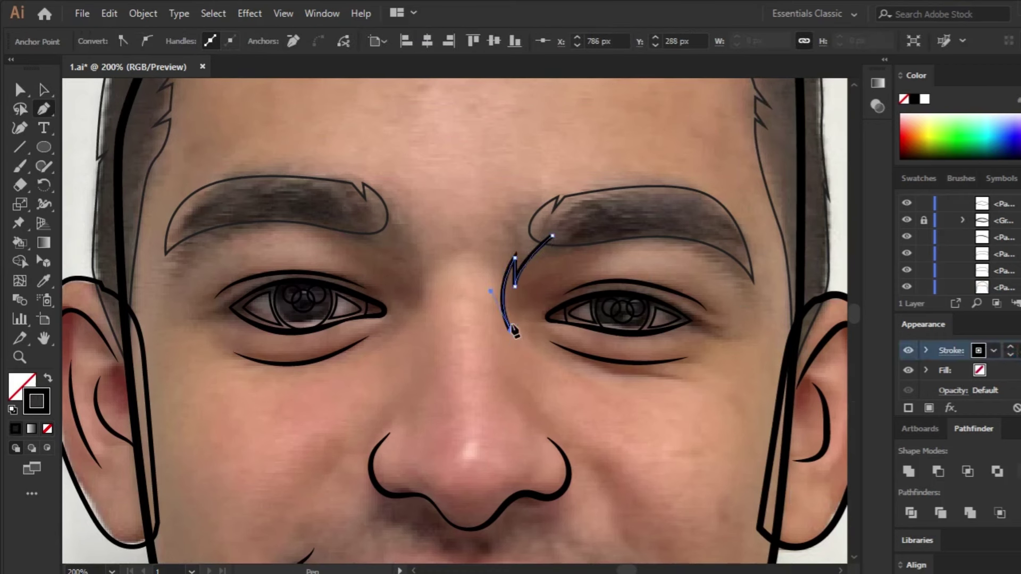
mouse_move(556, 353)
mouse_down()
mouse_move(674, 373)
mouse_move(701, 357)
mouse_up()
click(575, 342)
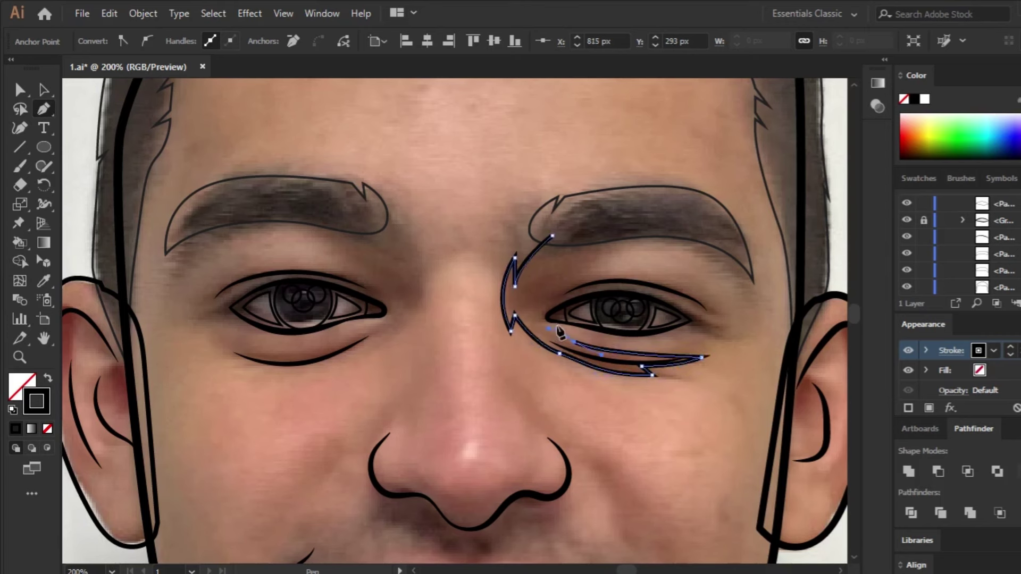
click(556, 318)
Continue the outline along the upper eyelid and eyebrow, closing it at the start anchor.
click(692, 329)
click(742, 335)
click(711, 329)
click(727, 324)
drag(654, 286, 656, 294)
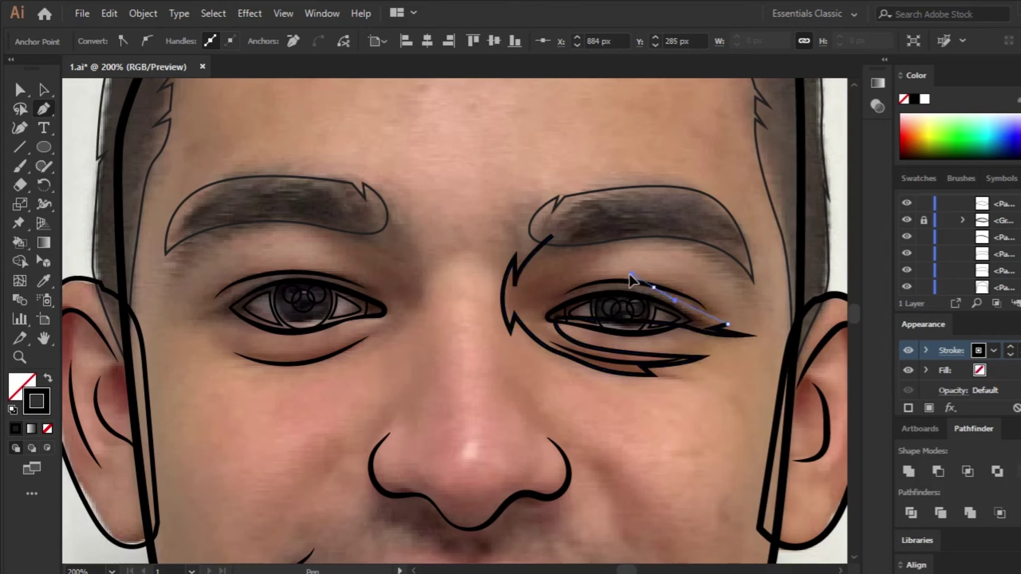
click(615, 281)
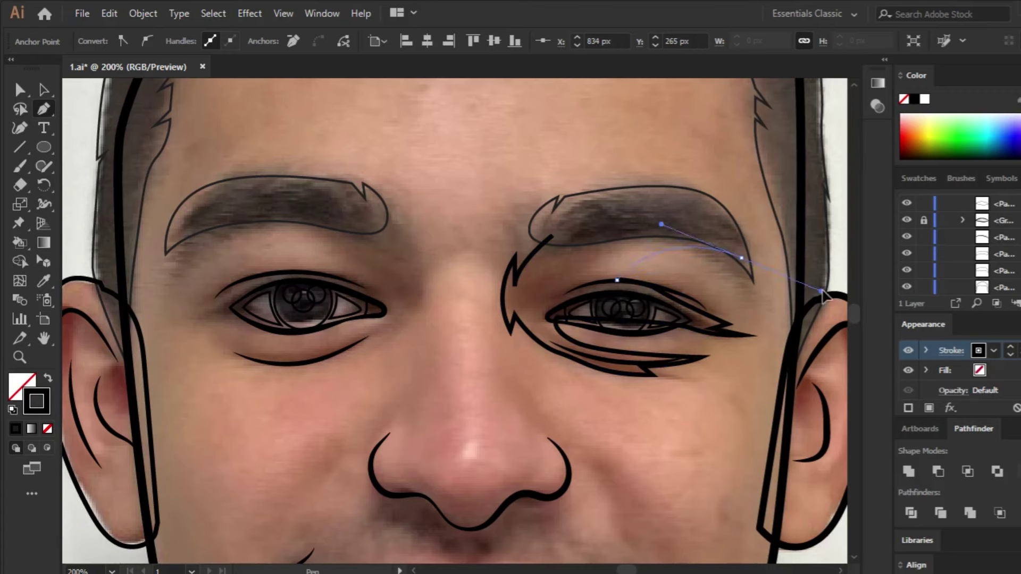
scroll(692, 255, right, 4)
drag(634, 258, 756, 288)
click(445, 235)
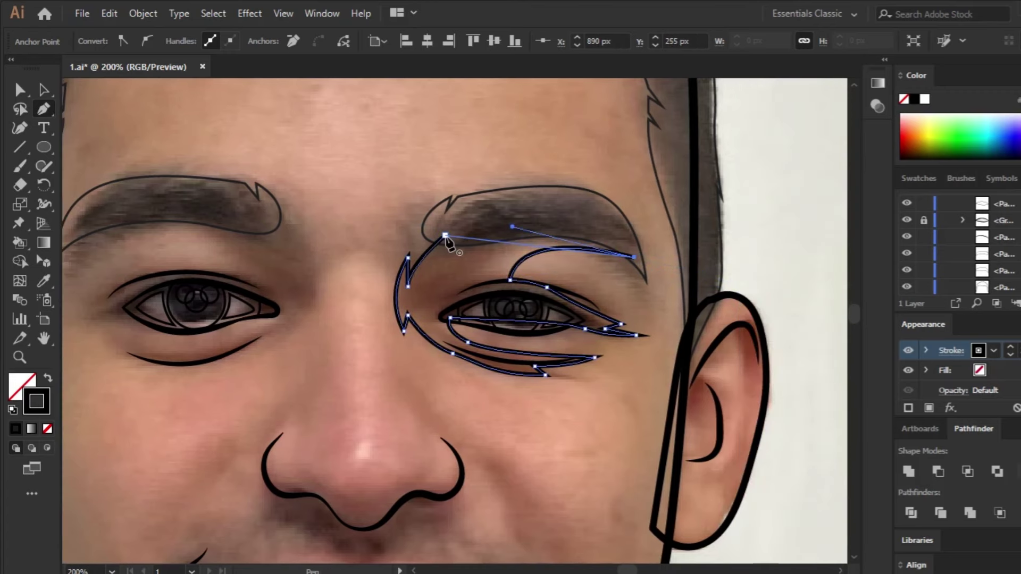
Pen a second closed outline around the other eye, from inner brow past the lid to the brow.
ctrl+click(323, 285)
scroll(271, 223, left, 7)
scroll(271, 223, up, 1)
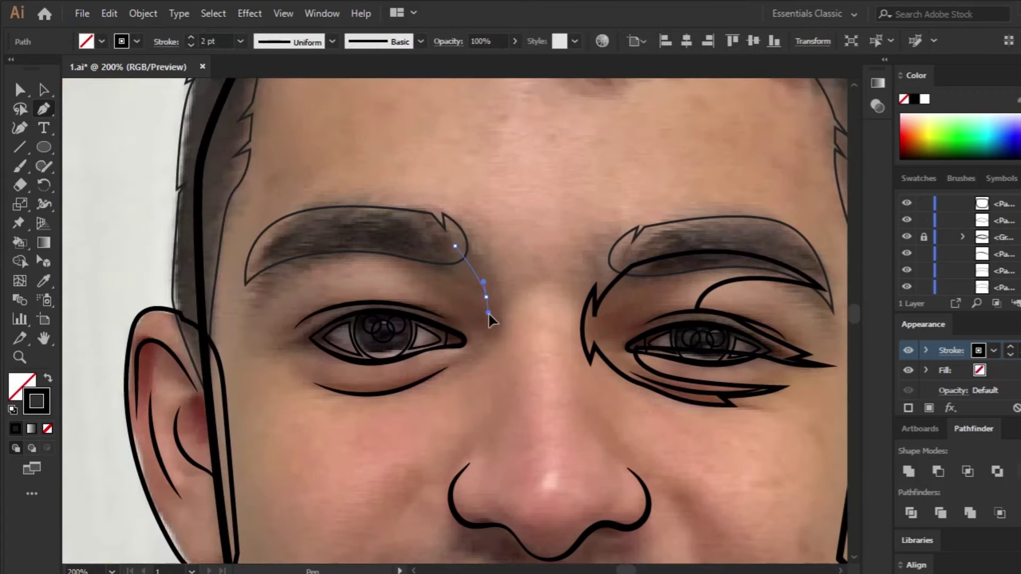
drag(485, 295, 489, 282)
mouse_move(488, 356)
mouse_down()
mouse_move(450, 388)
mouse_move(391, 395)
mouse_up()
click(299, 373)
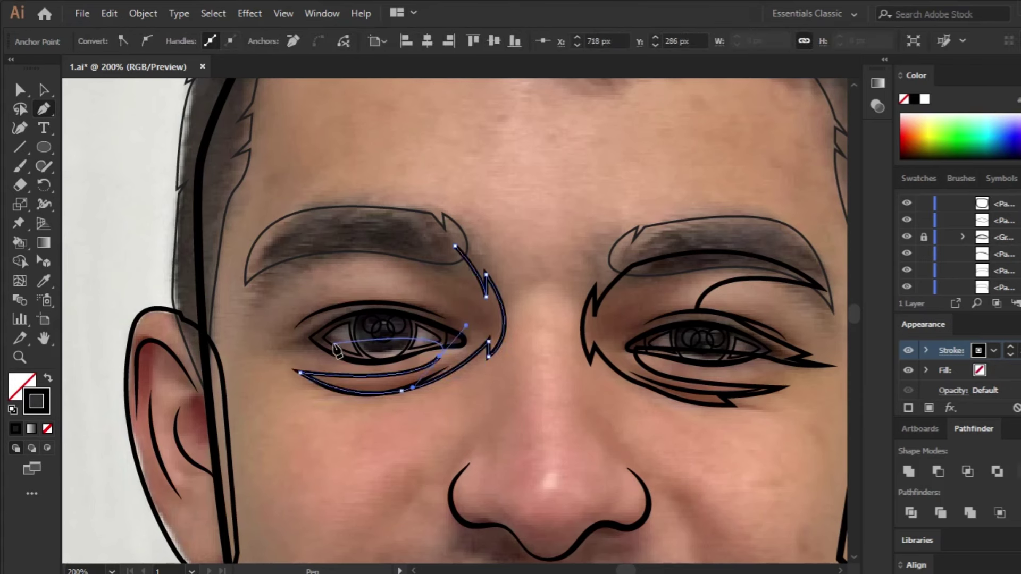
click(392, 308)
drag(308, 319, 282, 336)
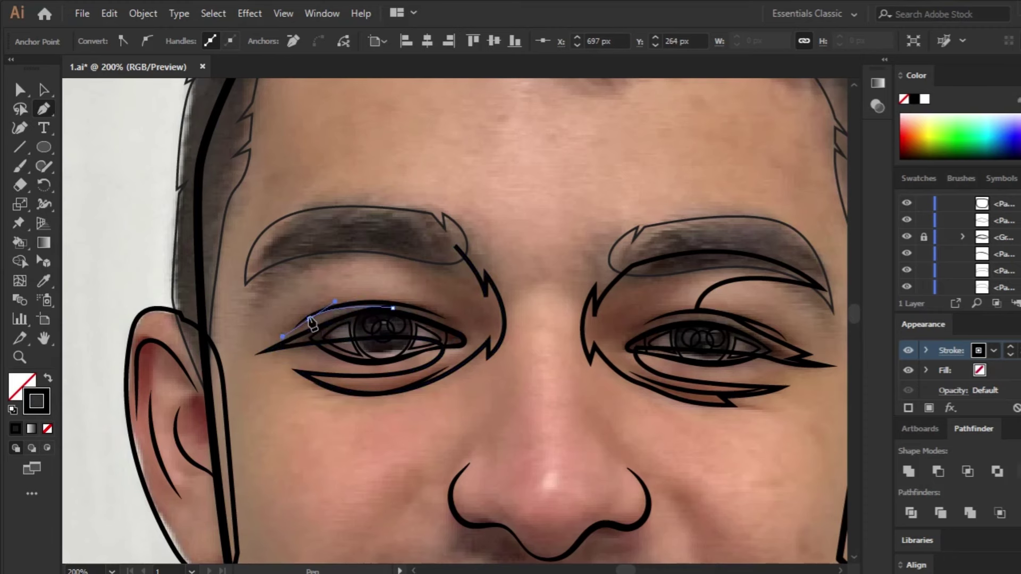
drag(251, 264, 142, 282)
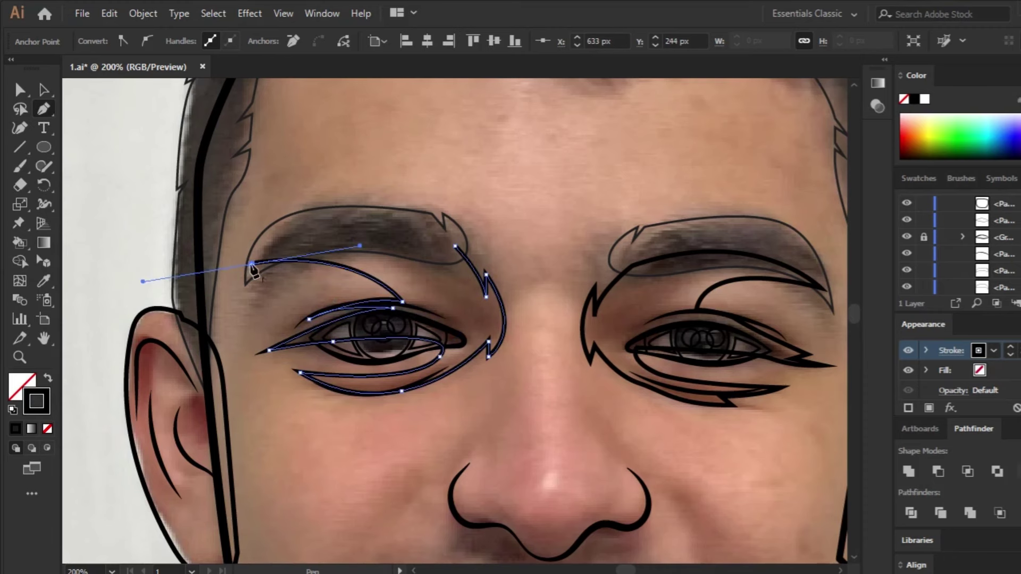
click(455, 247)
ctrl+click(560, 428)
scroll(585, 436, down, 5)
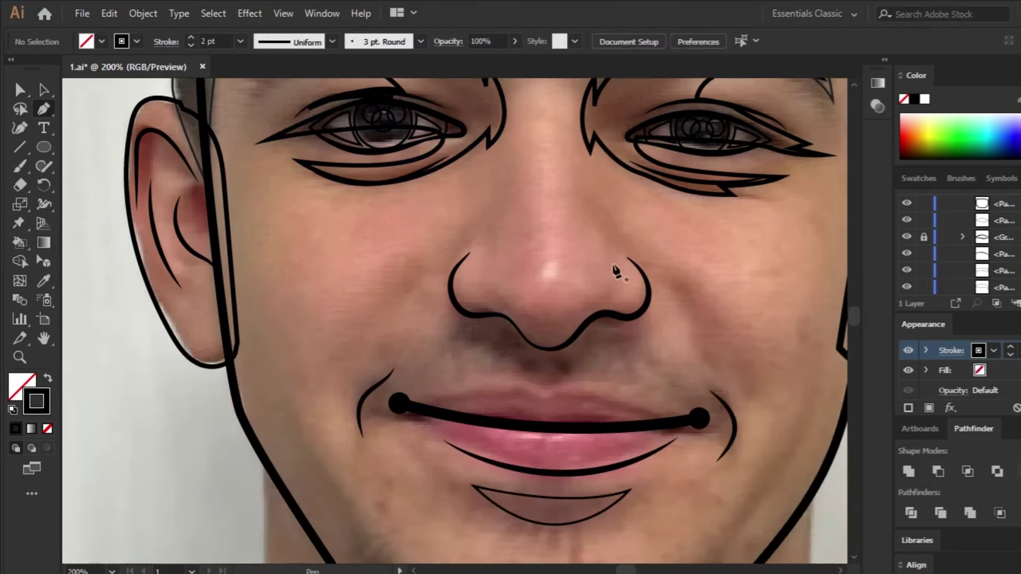
Paint smile lines from the nose bridge around the nostrils to both mouth corners.
key(b)
drag(482, 218, 407, 262)
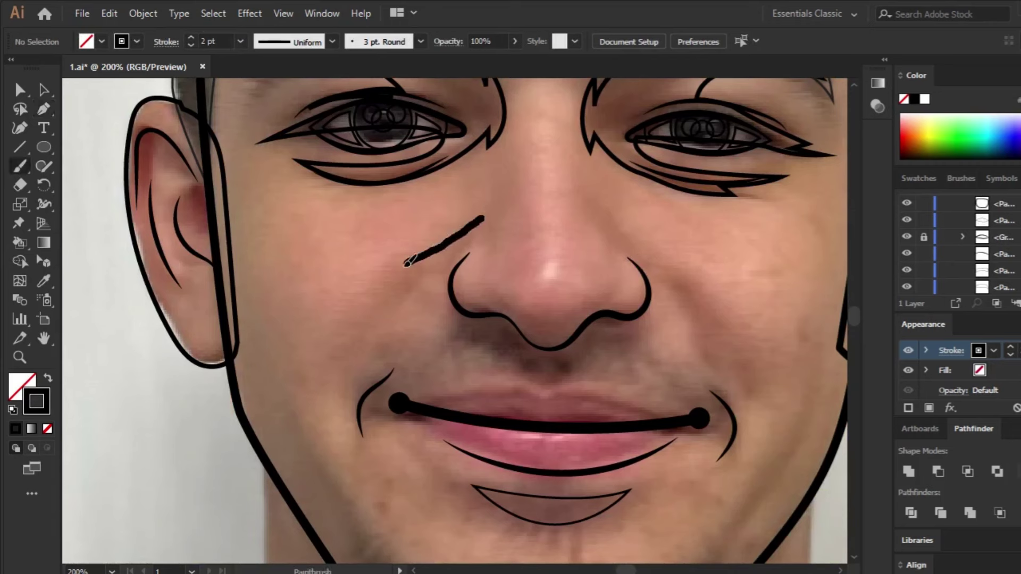
drag(343, 342, 394, 321)
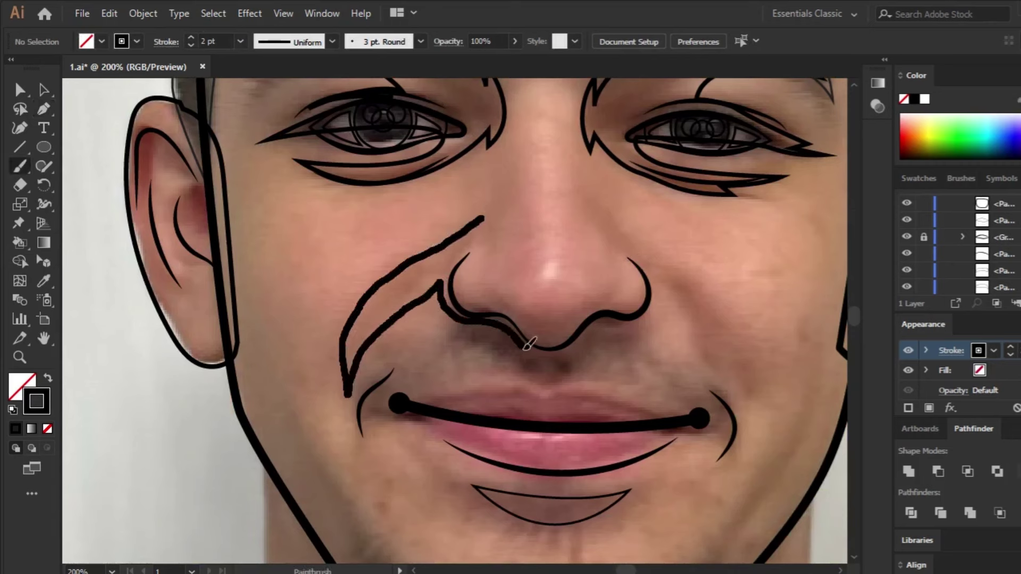
mouse_move(685, 303)
mouse_down()
mouse_move(748, 392)
mouse_move(714, 304)
mouse_up()
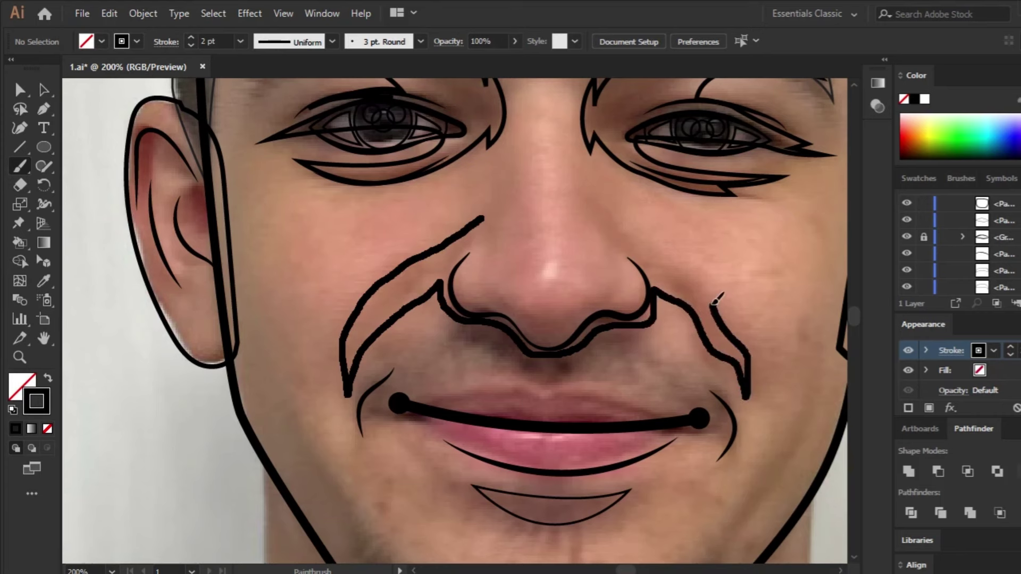
drag(612, 292, 486, 292)
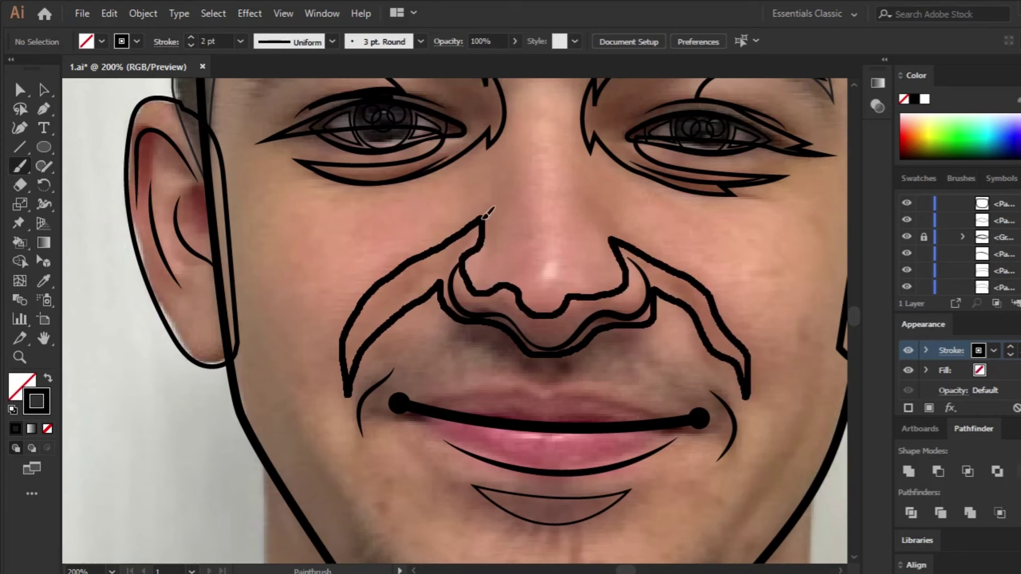
scroll(547, 262, up, 1)
Give the smile lines Width Profile 1 and a 2 pt stroke, then paint a nose-bridge line.
key(a)
click(744, 315)
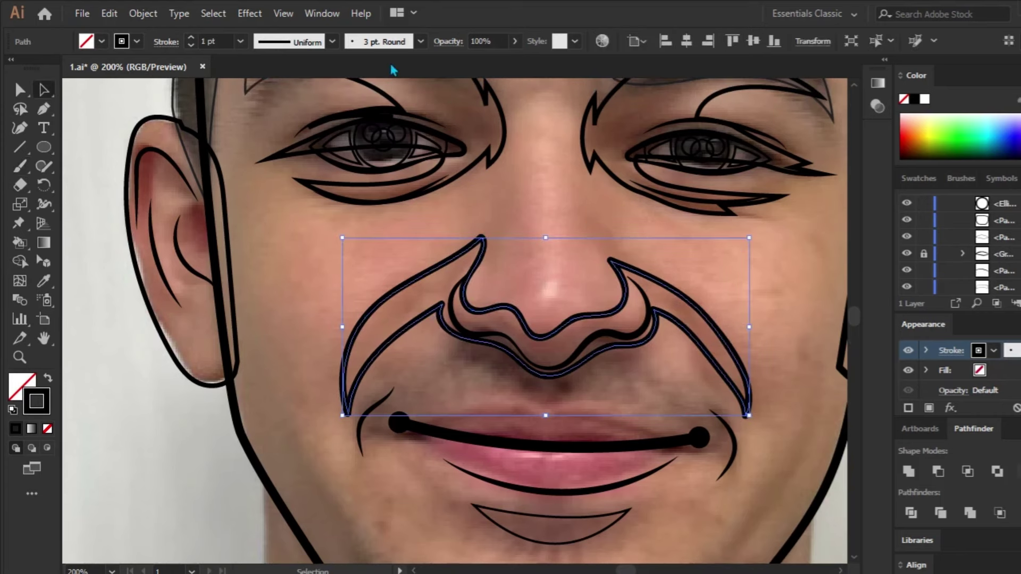
click(331, 41)
click(290, 93)
click(191, 37)
click(535, 225)
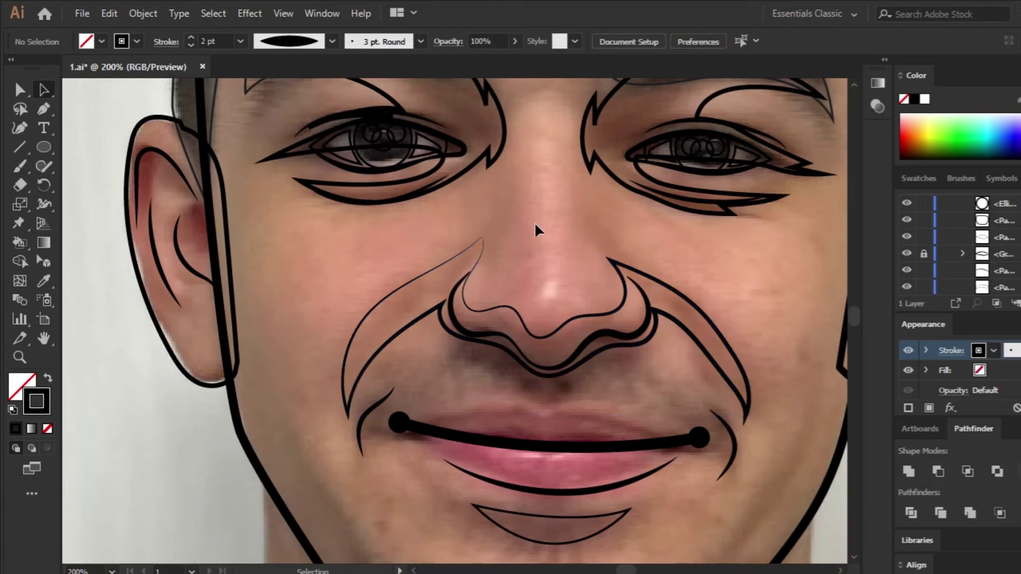
key(b)
drag(549, 256, 551, 106)
Make the nose-bridge stroke a 7 pt tapered wedge with a width profile.
key(v)
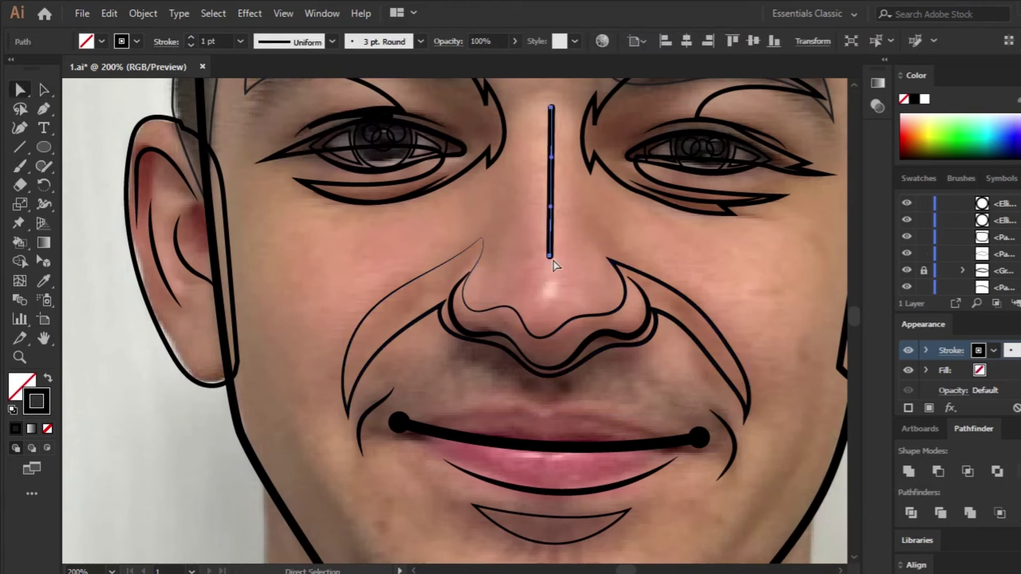
click(553, 266)
click(573, 276)
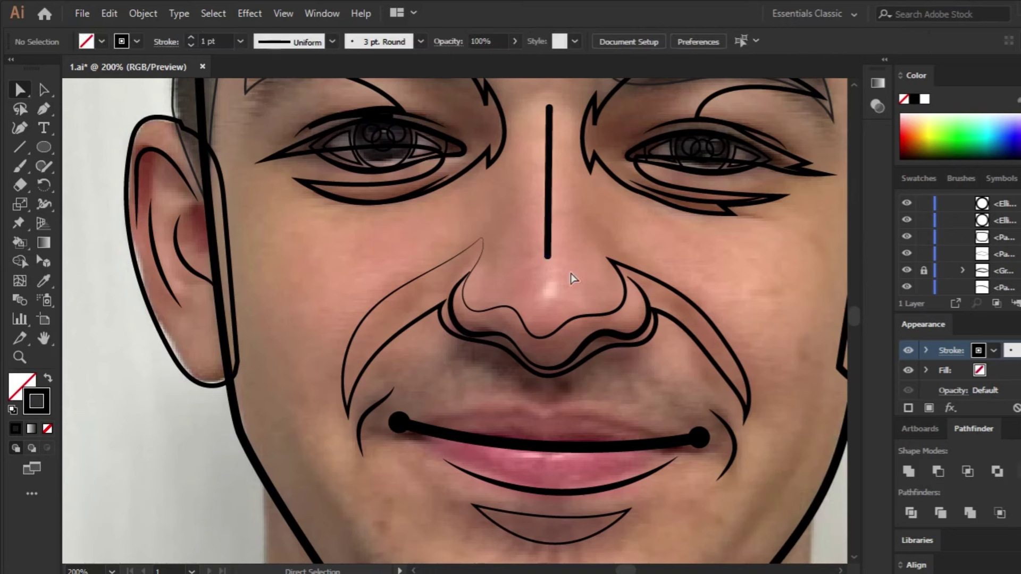
click(551, 255)
click(585, 275)
click(550, 244)
click(332, 41)
click(308, 50)
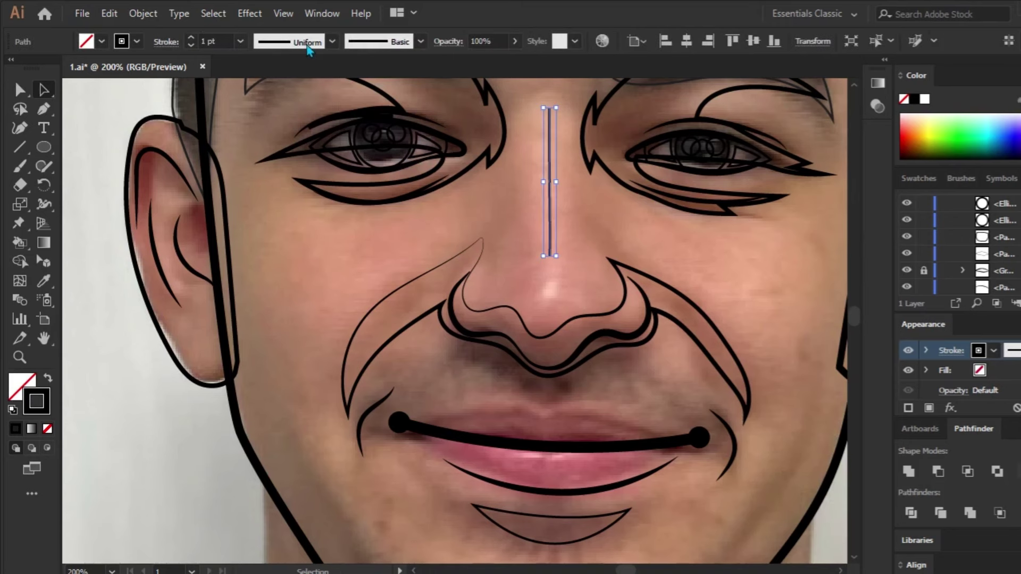
click(190, 36)
click(332, 41)
click(269, 118)
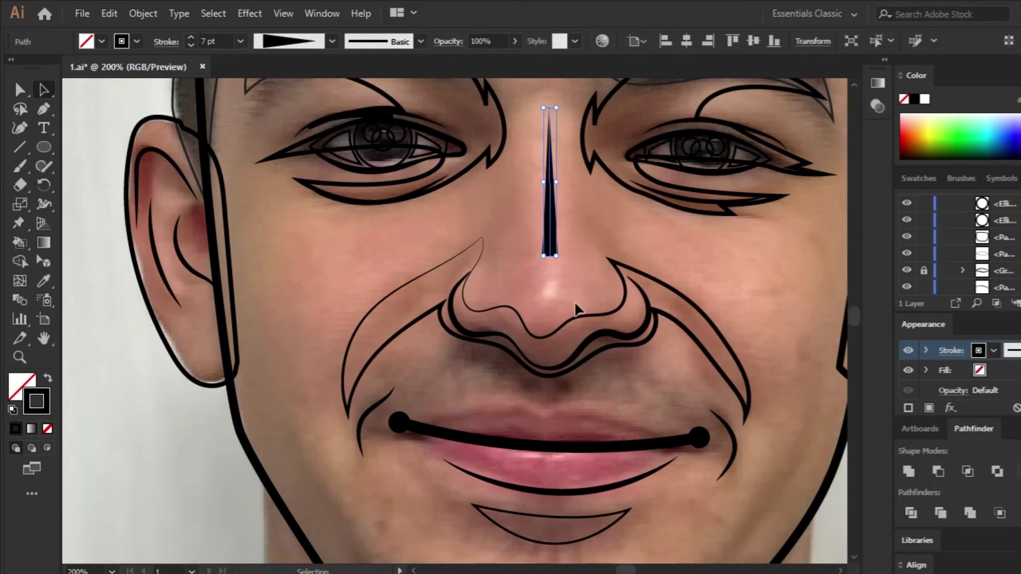
click(556, 282)
Draw two small ellipse circles for the nostrils.
key(l)
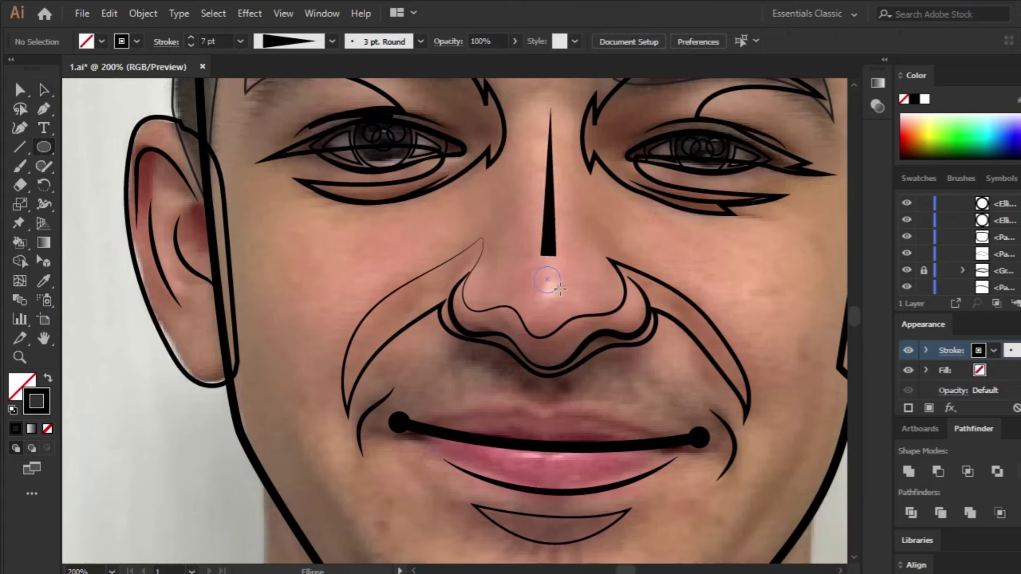
drag(560, 289, 586, 277)
key(a)
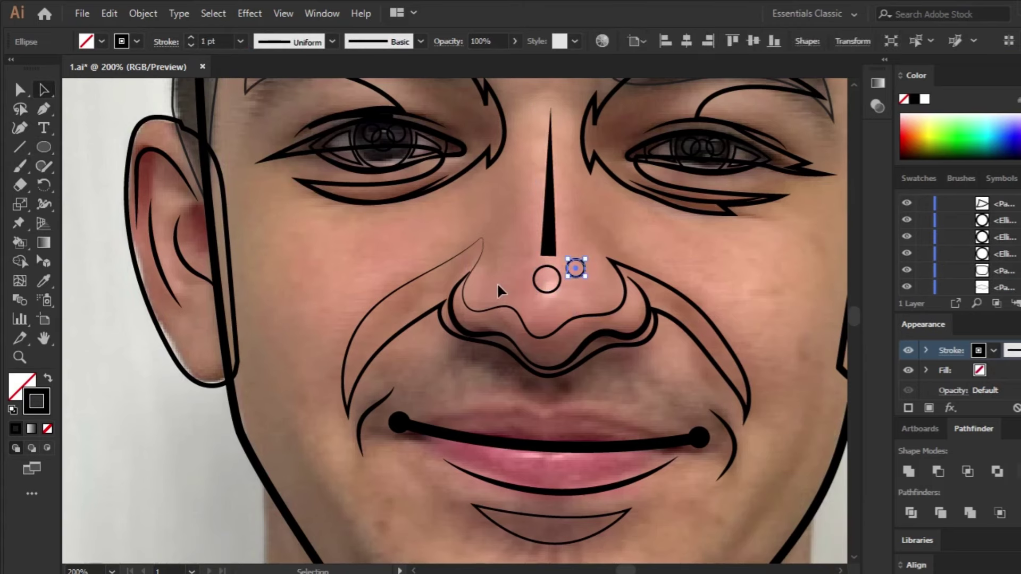
click(497, 290)
scroll(498, 290, down, 3)
scroll(519, 372, up, 2)
key(b)
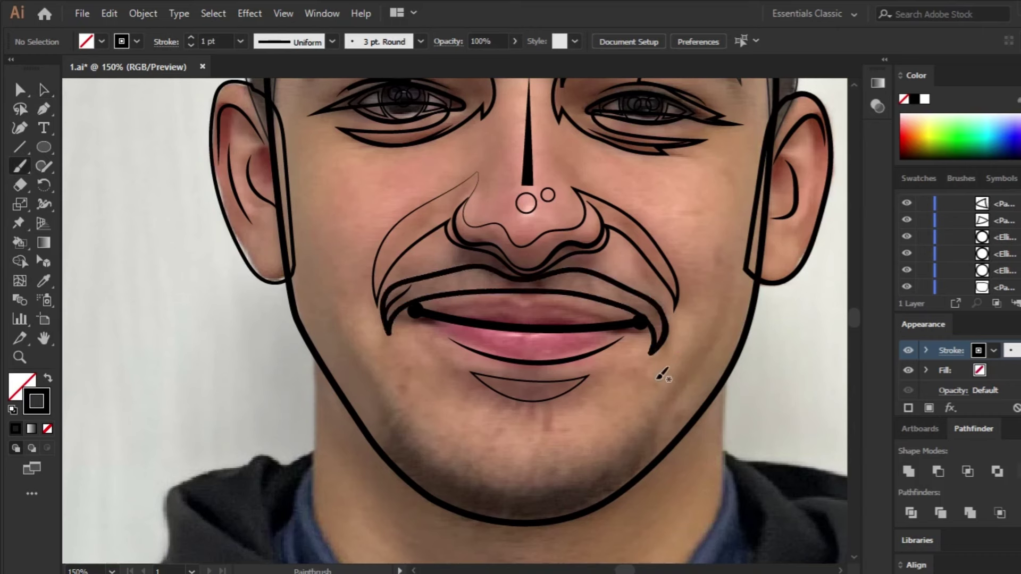
Draw a curved loop around the chin with the Pencil.
key(a)
click(589, 299)
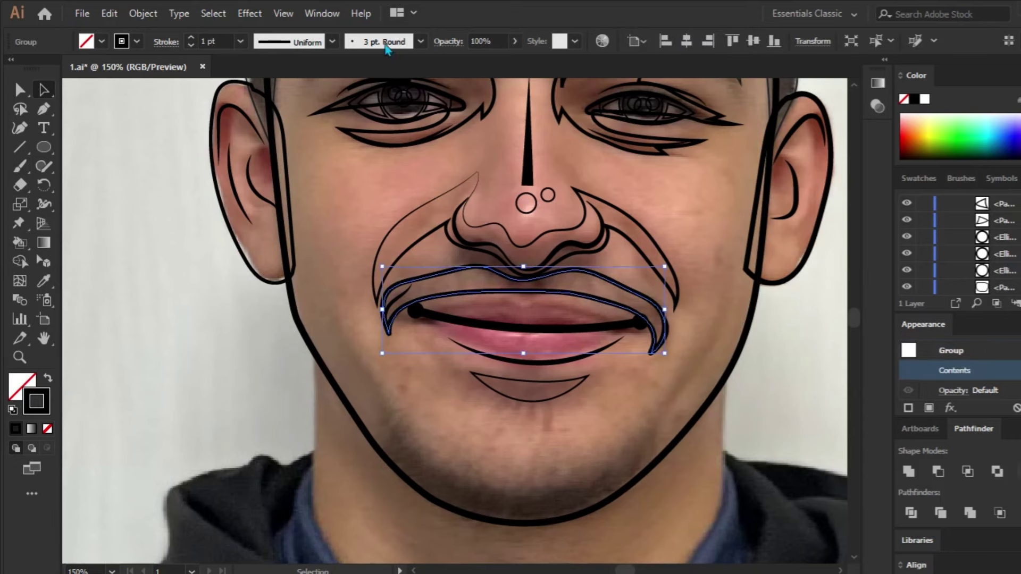
click(628, 398)
scroll(629, 398, down, 2)
key(n)
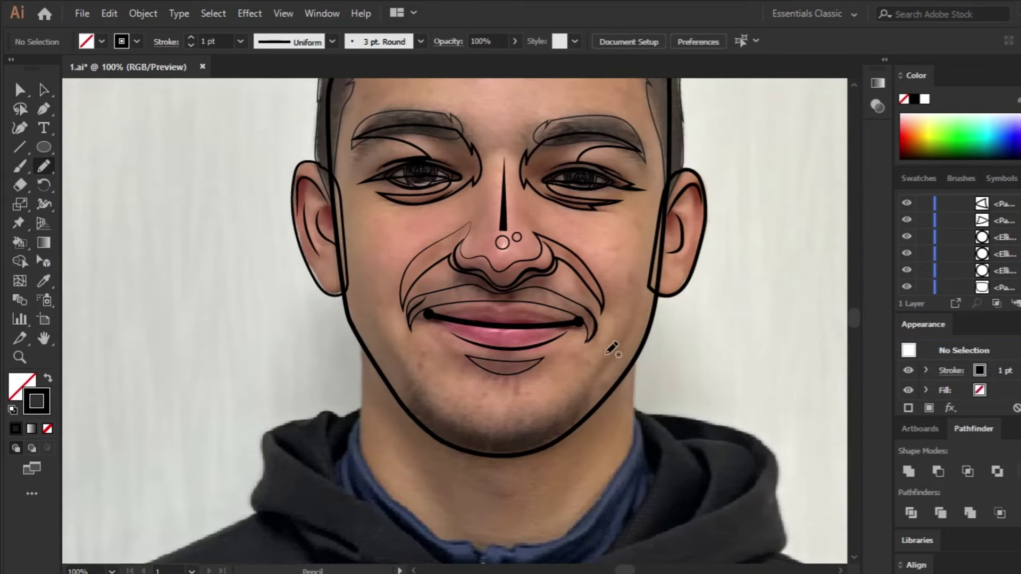
mouse_move(531, 421)
mouse_down()
mouse_move(598, 372)
mouse_move(506, 463)
mouse_move(429, 426)
mouse_move(413, 373)
mouse_up()
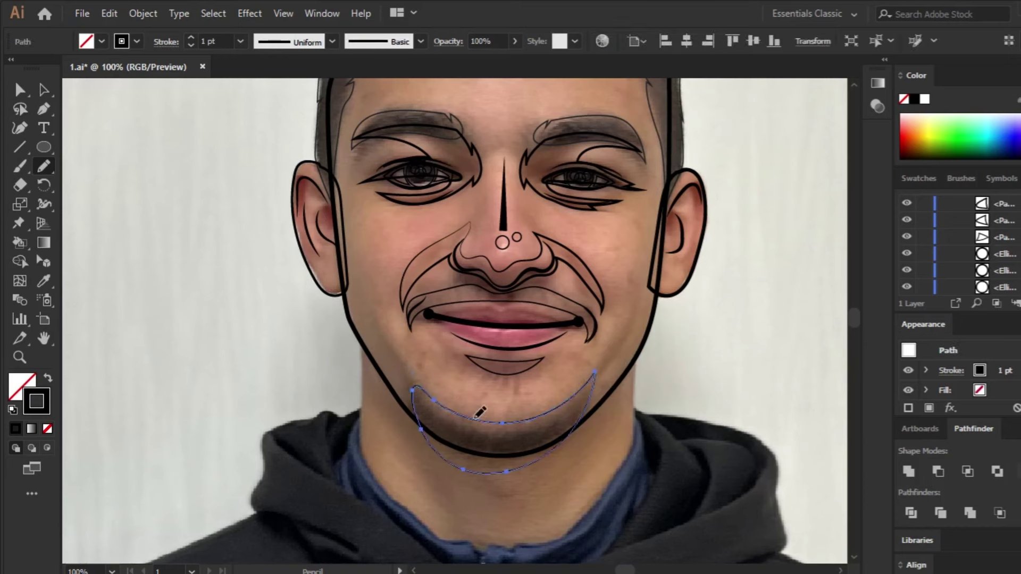
ctrl+click(414, 381)
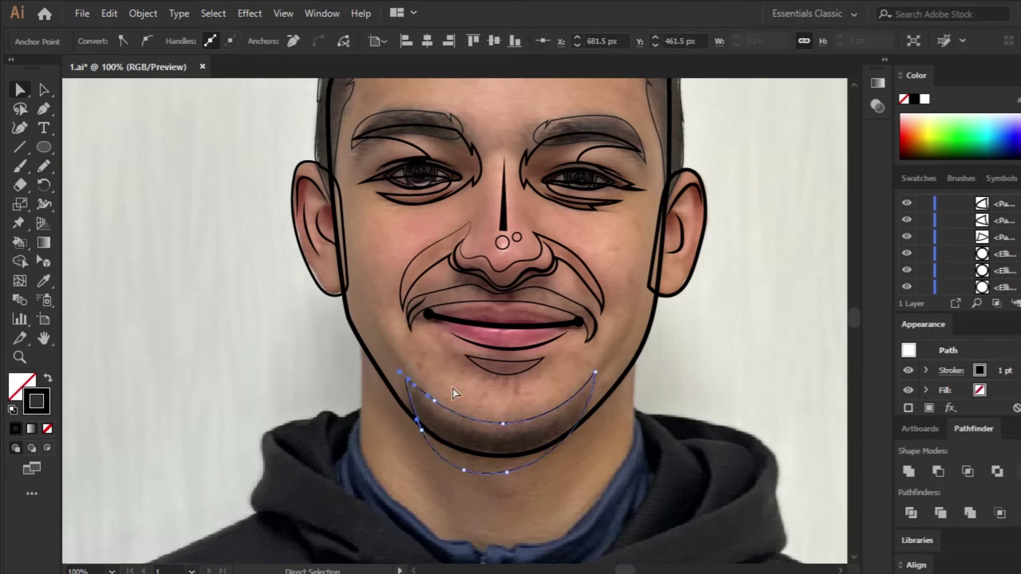
click(452, 388)
click(403, 372)
Trim the chin shape against the face outline with Shape Builder.
drag(595, 460, 559, 425)
key(shift+m)
drag(499, 489, 627, 442)
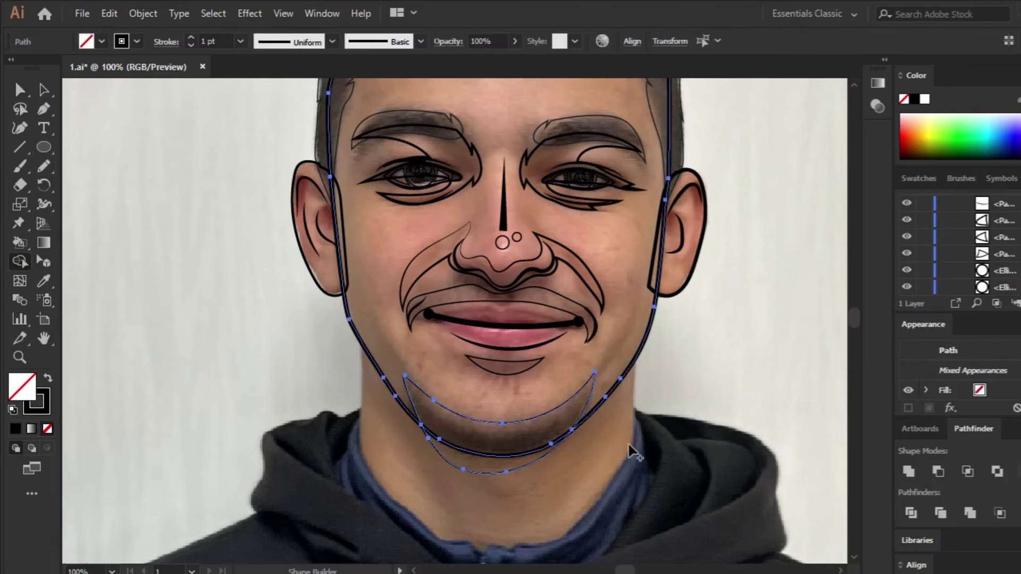
key(v)
click(506, 475)
click(621, 465)
scroll(621, 465, up, 4)
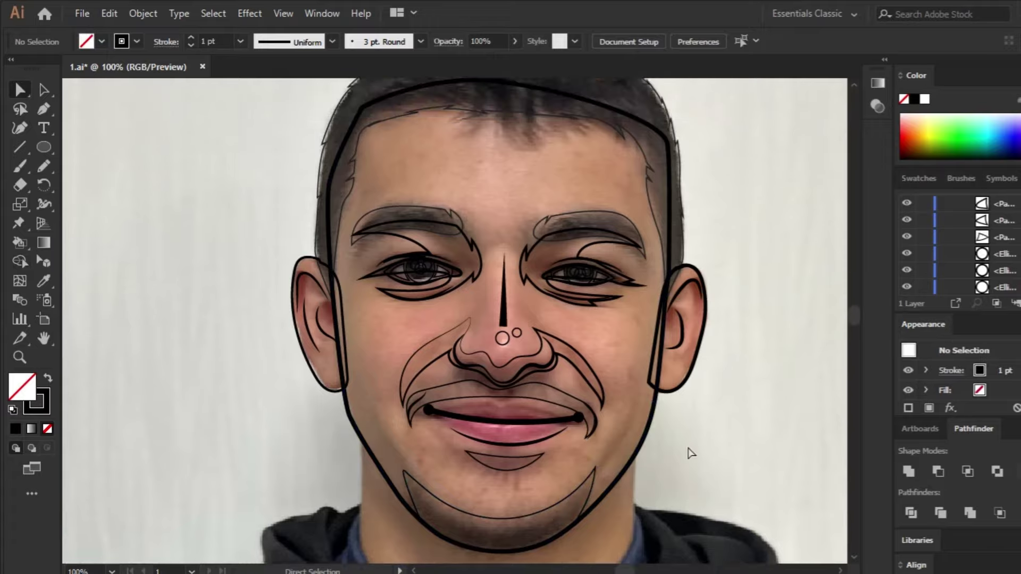
scroll(688, 451, up, 1)
key(p)
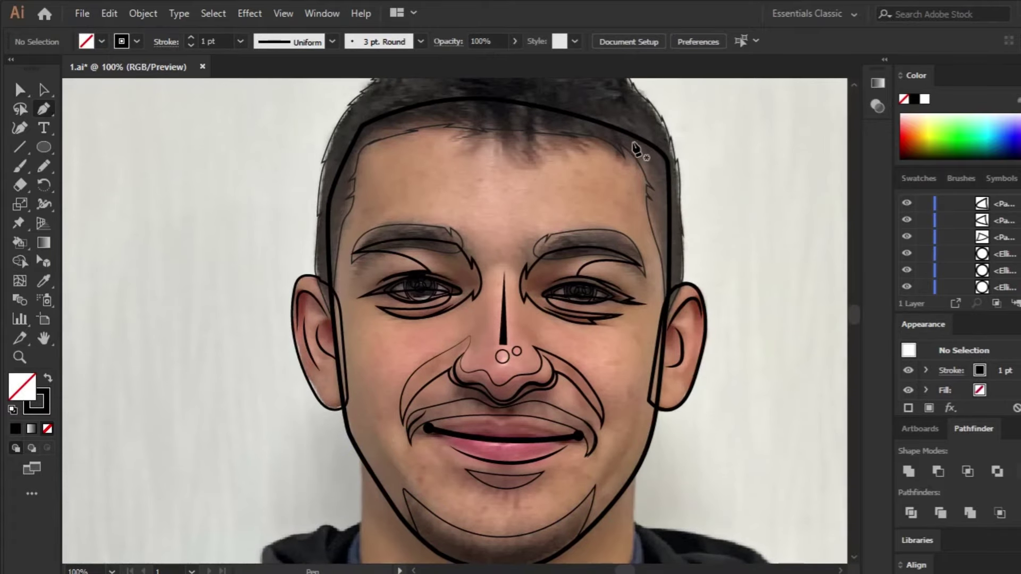
click(626, 134)
drag(628, 243, 649, 327)
click(633, 422)
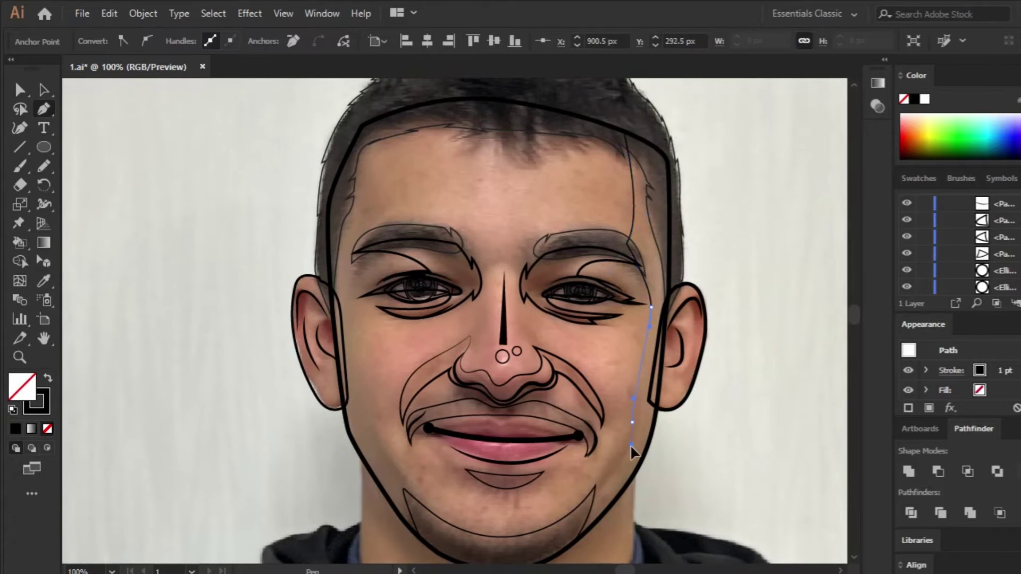
drag(566, 525, 540, 540)
scroll(532, 522, down, 2)
drag(449, 483, 391, 459)
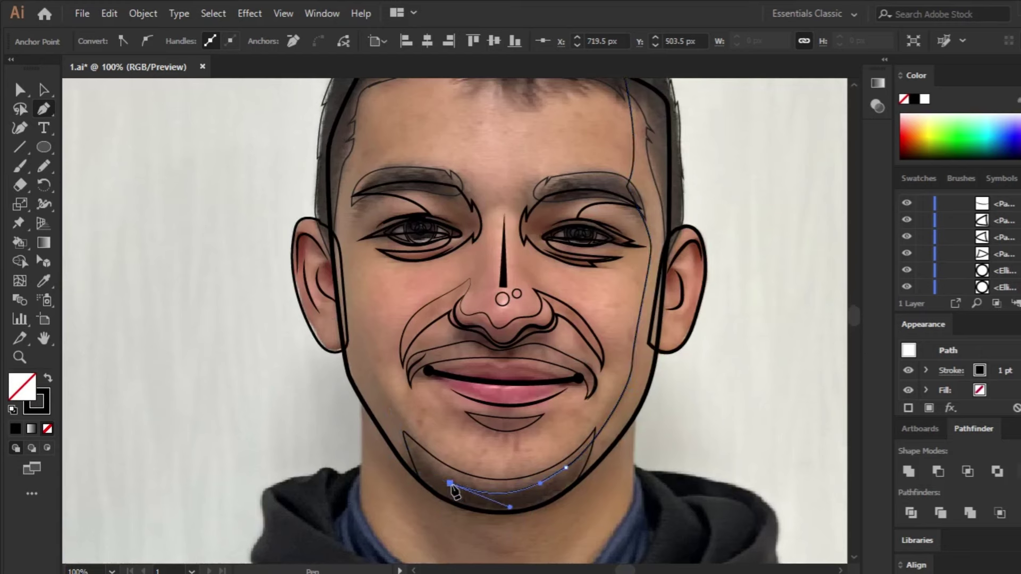
click(396, 411)
drag(361, 315, 355, 259)
click(376, 193)
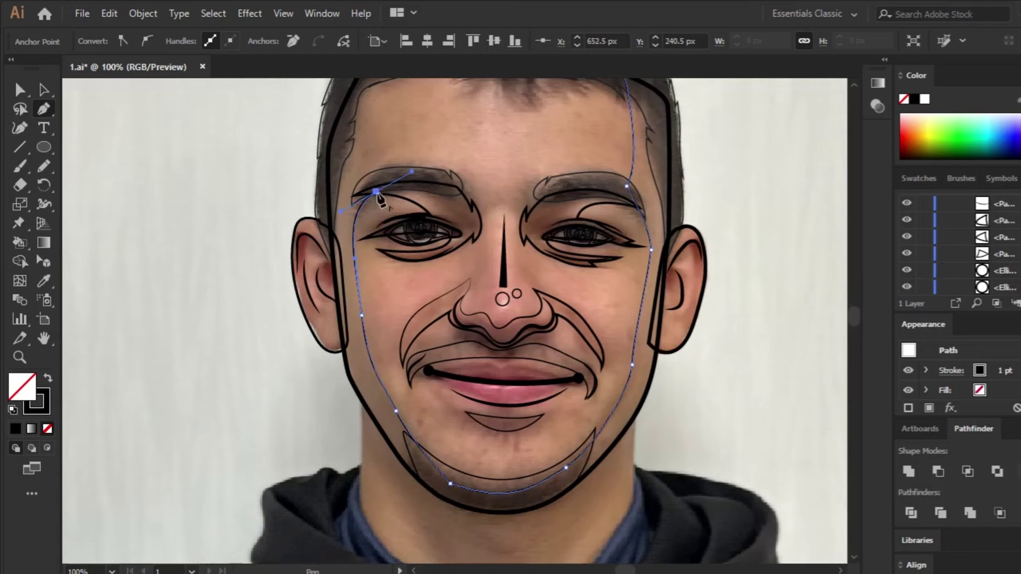
scroll(388, 175, up, 4)
drag(382, 186, 410, 157)
drag(271, 225, 243, 311)
scroll(372, 319, down, 8)
drag(649, 496, 763, 262)
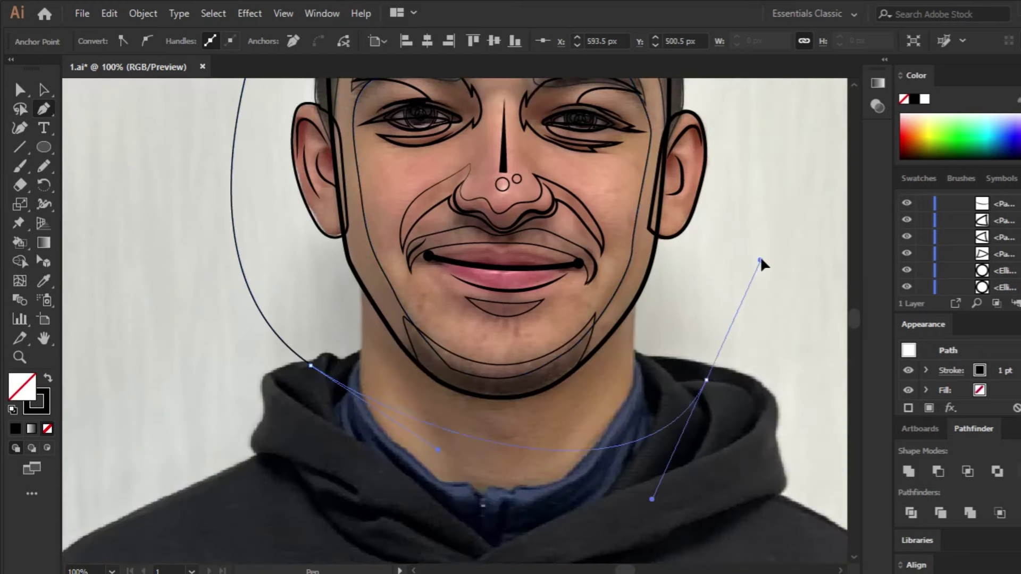
scroll(744, 212, up, 9)
click(625, 227)
key(a)
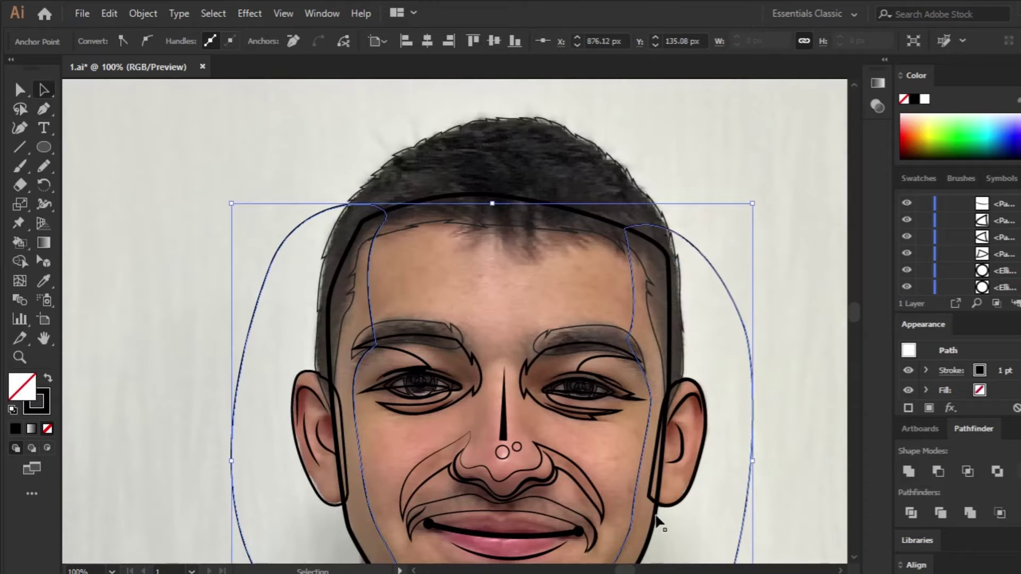
key(v)
drag(210, 291, 268, 346)
key(Delete)
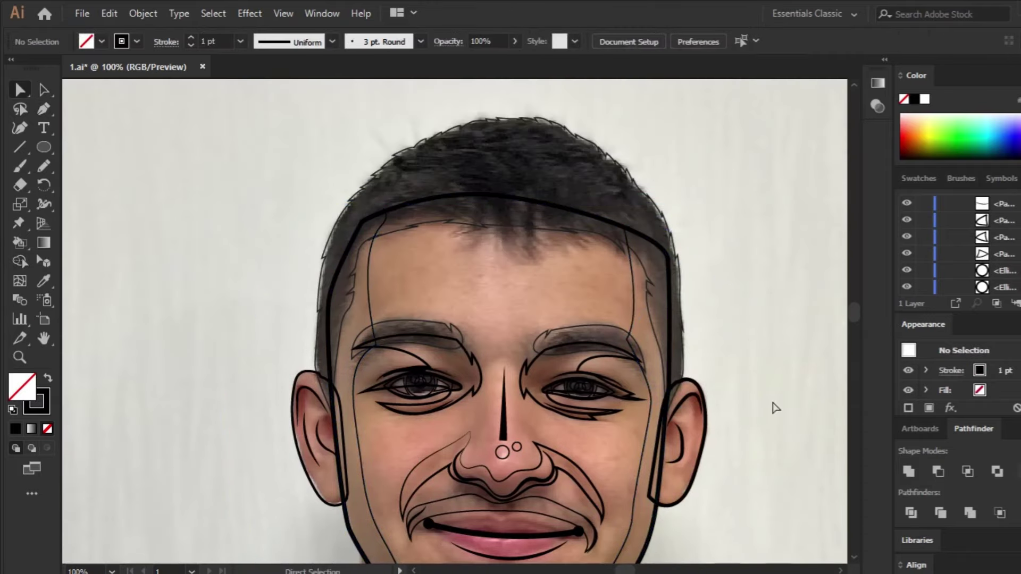
scroll(792, 409, down, 4)
mouse_move(793, 410)
mouse_down()
mouse_move(725, 361)
mouse_move(482, 314)
mouse_up()
Save, zoom in on the ear, and paint a thick inner-ear rim stroke.
key(ctrl+s)
key(ctrl+plus)
key(ctrl+plus)
key(b)
drag(508, 226, 535, 333)
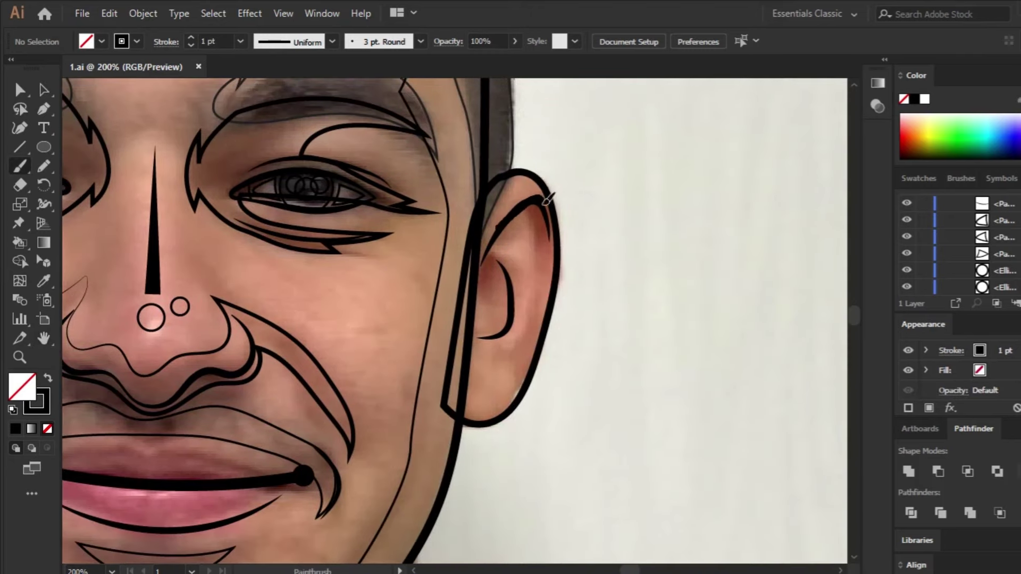
key(a)
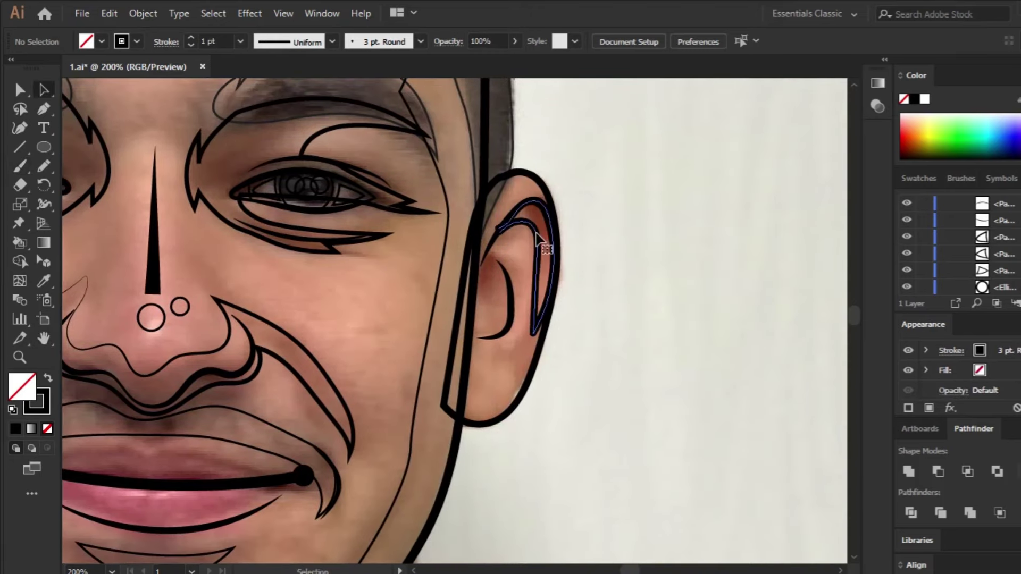
click(537, 239)
click(500, 230)
key(v)
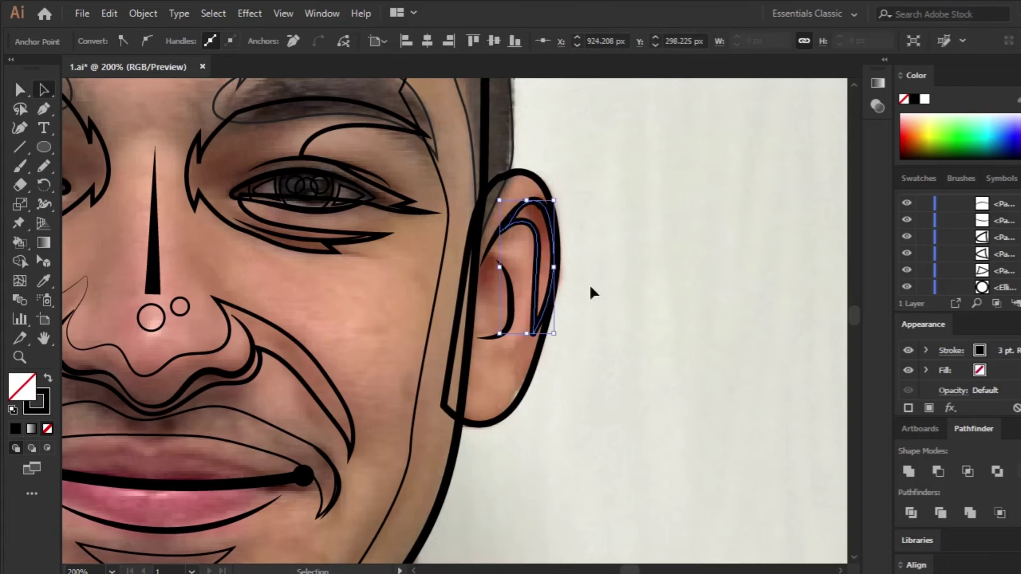
click(631, 369)
Paint a D-shaped inner-ear curve and a loop around the earlobe.
key(b)
drag(488, 253, 467, 255)
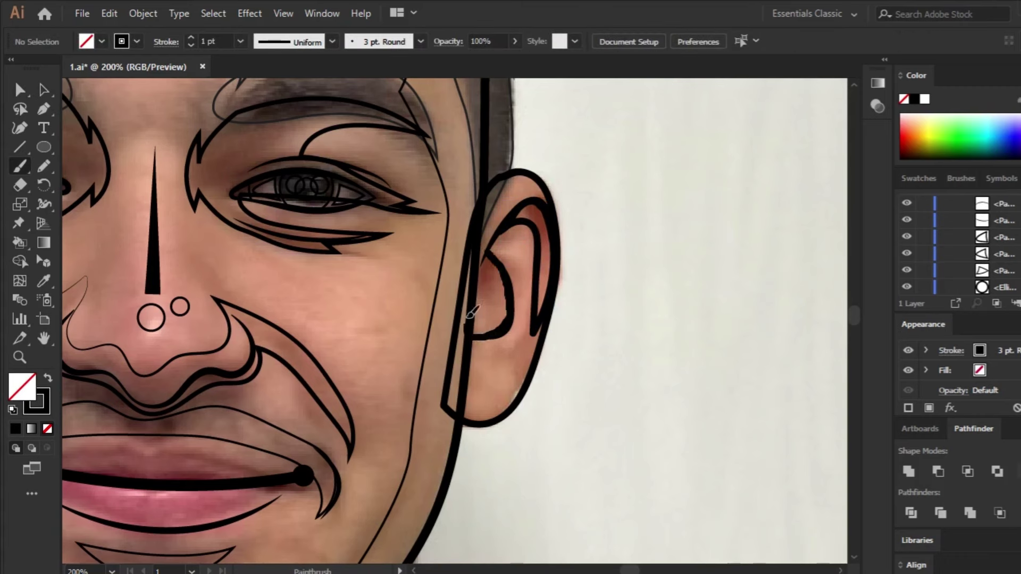
key(a)
click(509, 298)
click(612, 387)
key(b)
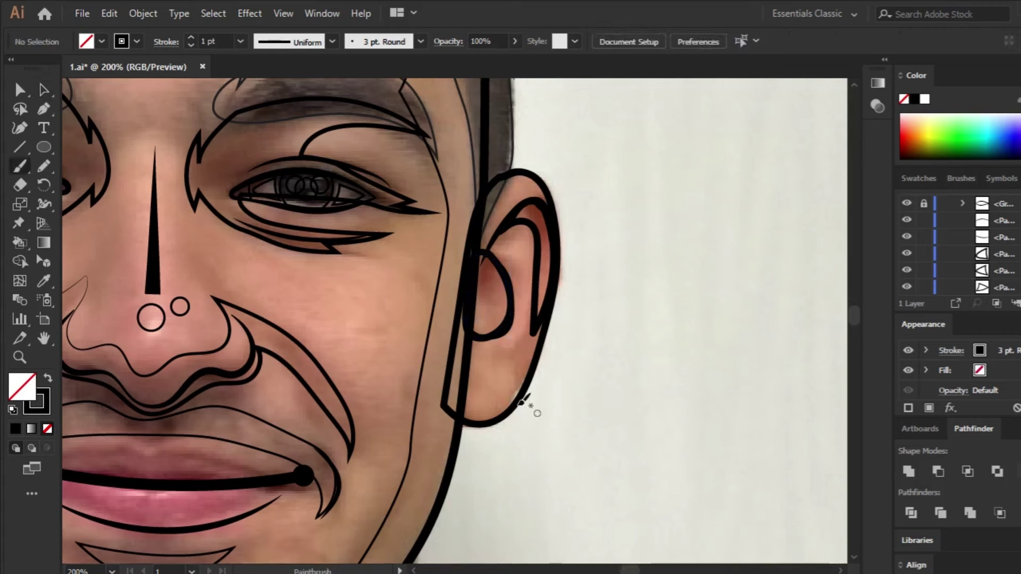
drag(553, 351, 548, 357)
key(a)
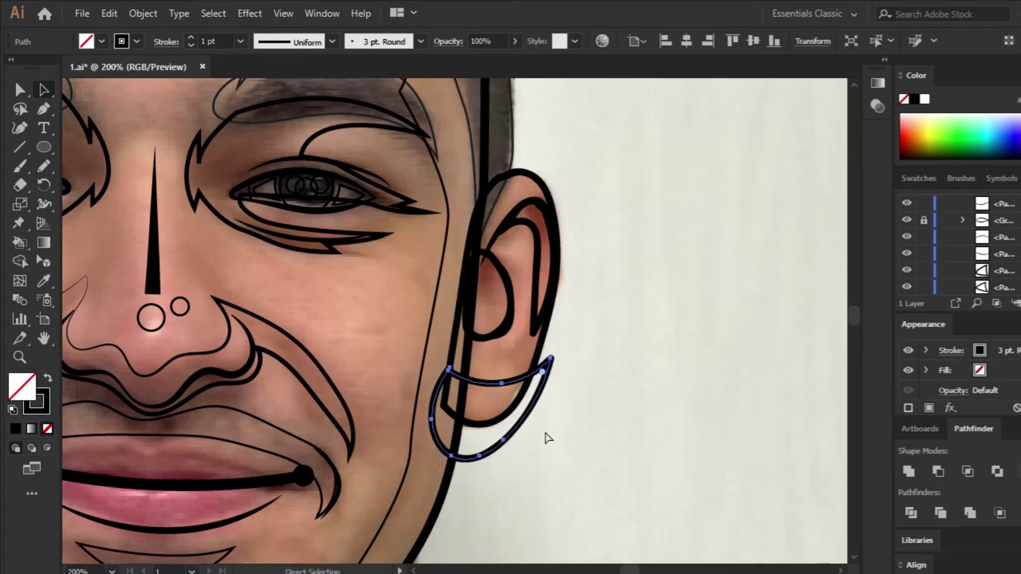
drag(551, 456, 433, 353)
key(v)
click(588, 407)
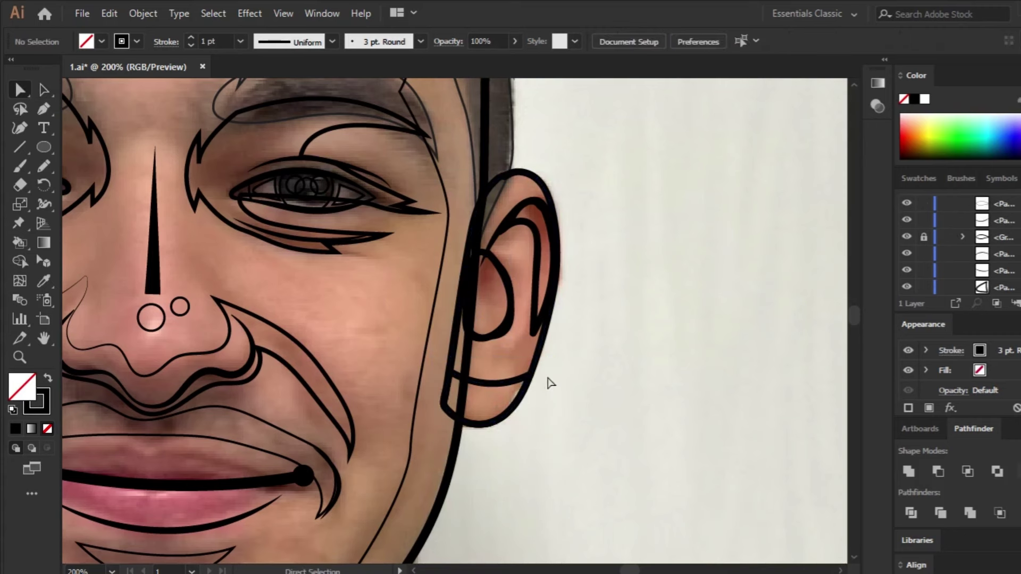
Bring the other ear into view and paint a stroke lining its inner ear.
drag(277, 340, 611, 331)
drag(240, 348, 538, 349)
key(b)
drag(443, 264, 444, 266)
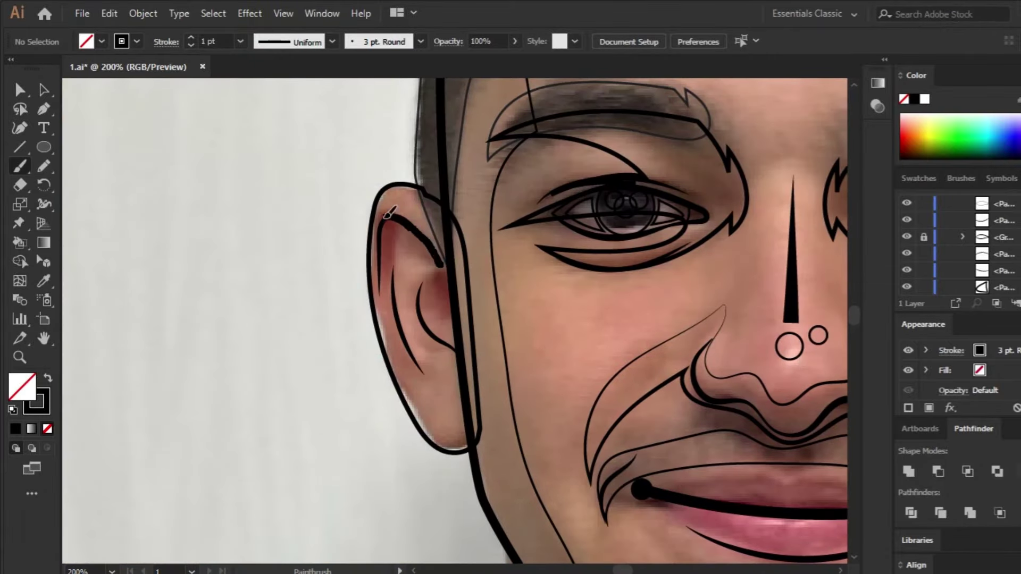
key(a)
click(420, 302)
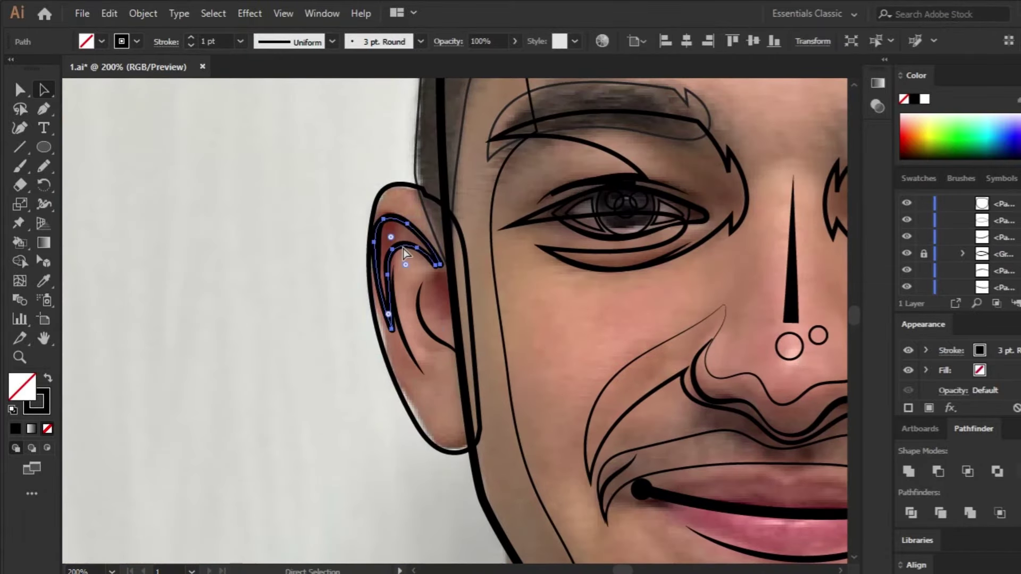
click(433, 381)
Add a curved inner stroke and an earlobe loop to the other ear.
key(b)
mouse_move(447, 276)
mouse_down()
mouse_move(419, 315)
mouse_move(463, 287)
mouse_up()
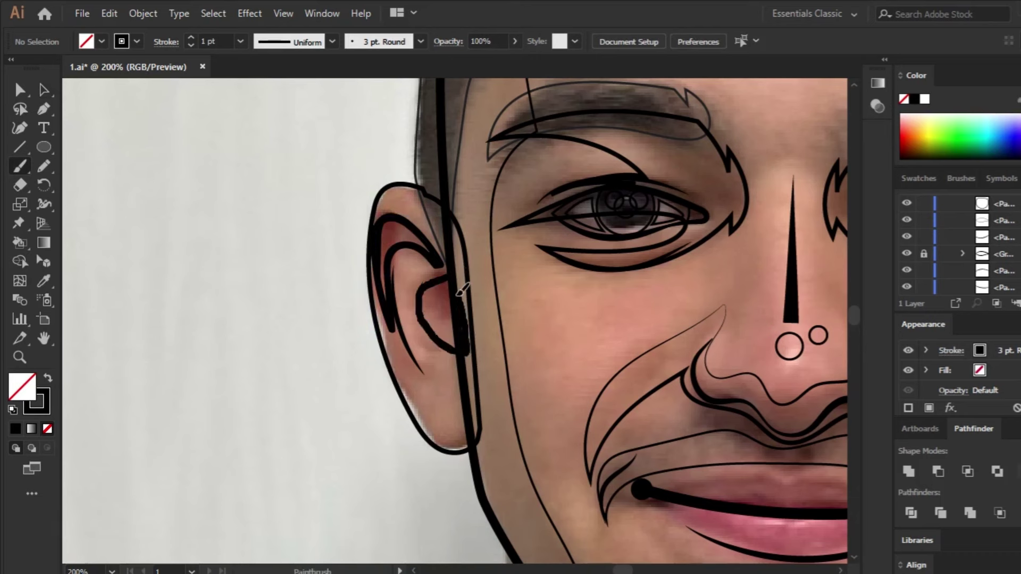
key(a)
click(463, 346)
click(345, 436)
key(b)
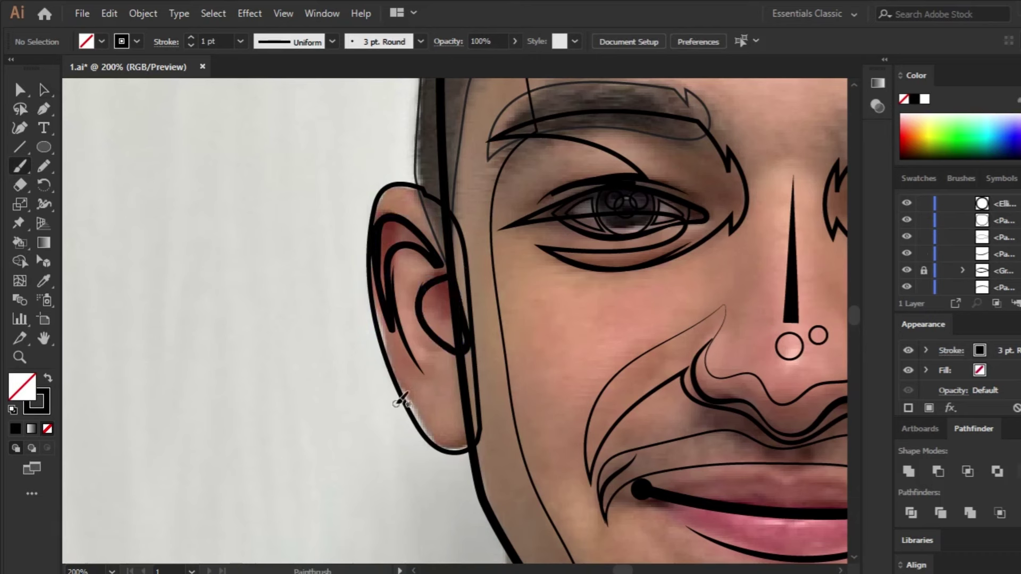
drag(393, 406, 399, 407)
key(a)
click(441, 475)
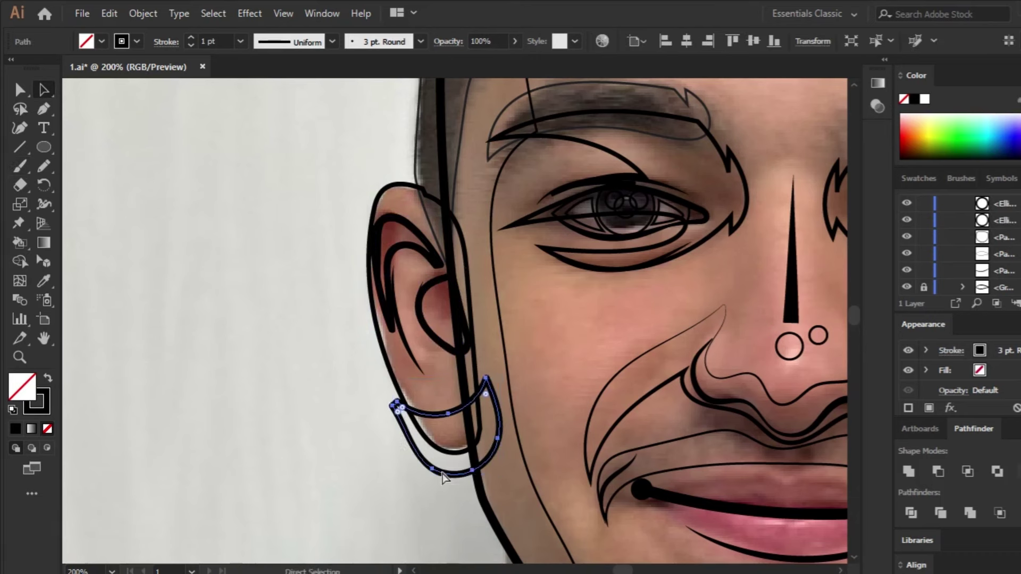
key(v)
shift+click(372, 298)
click(438, 471)
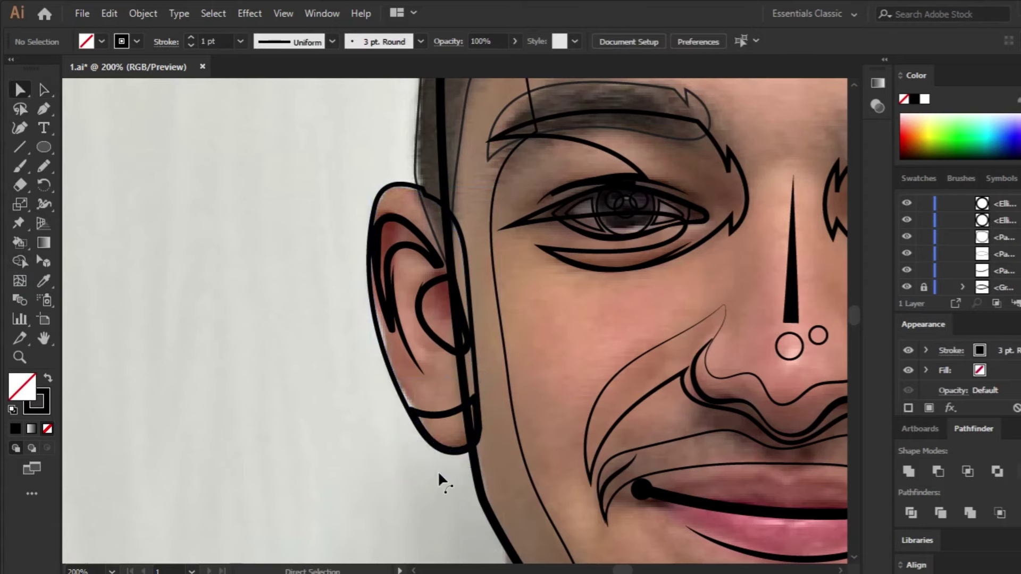
Zoom out to 100% and pan to center the whole face.
key(ctrl+minus)
key(h)
drag(439, 479, 257, 499)
drag(689, 439, 723, 395)
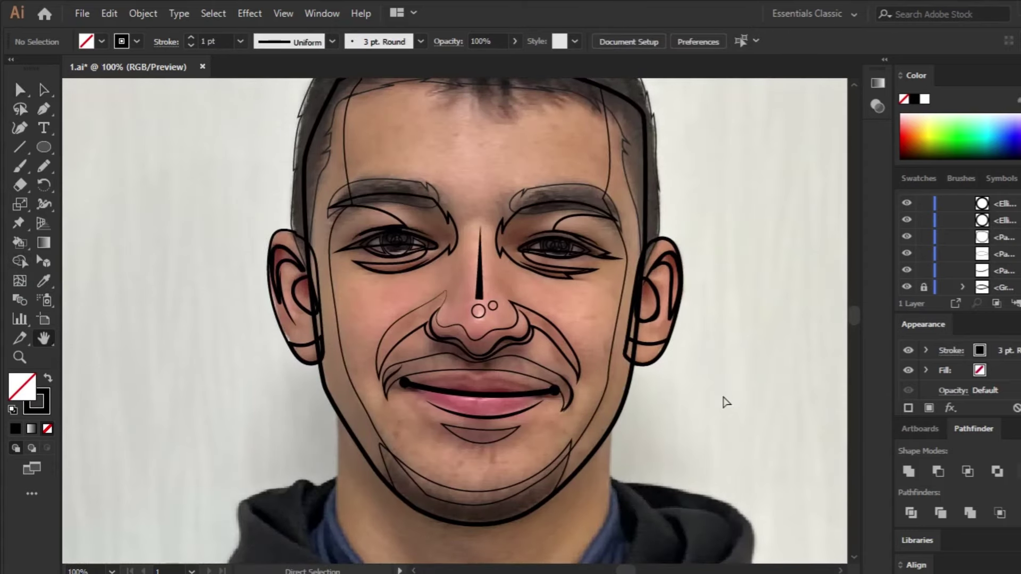
Trace the upper lip's bow and lower lip as one closed Pen path around the mouth.
key(ctrl+plus)
key(ctrl+plus)
key(p)
click(715, 404)
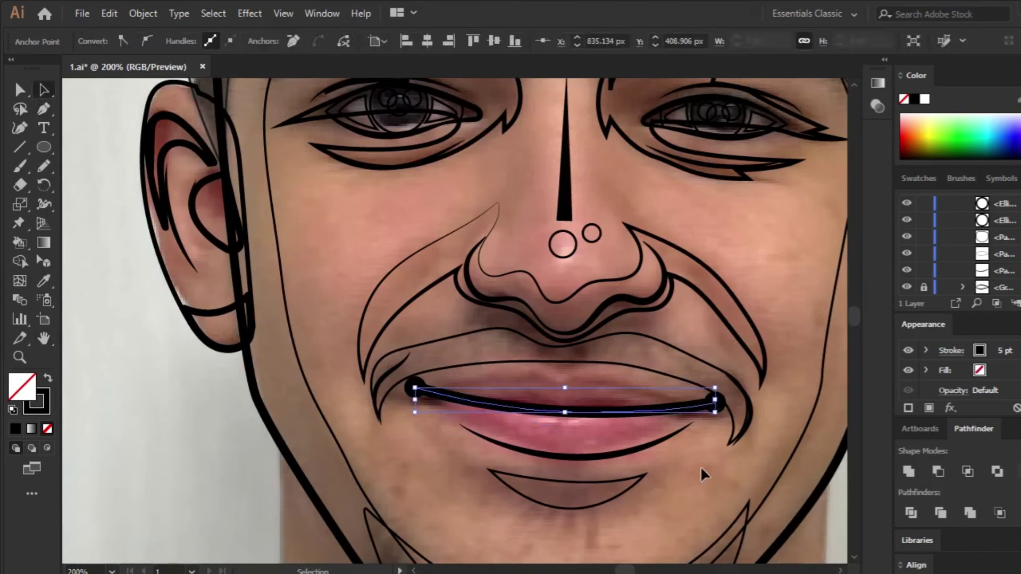
click(714, 404)
click(601, 372)
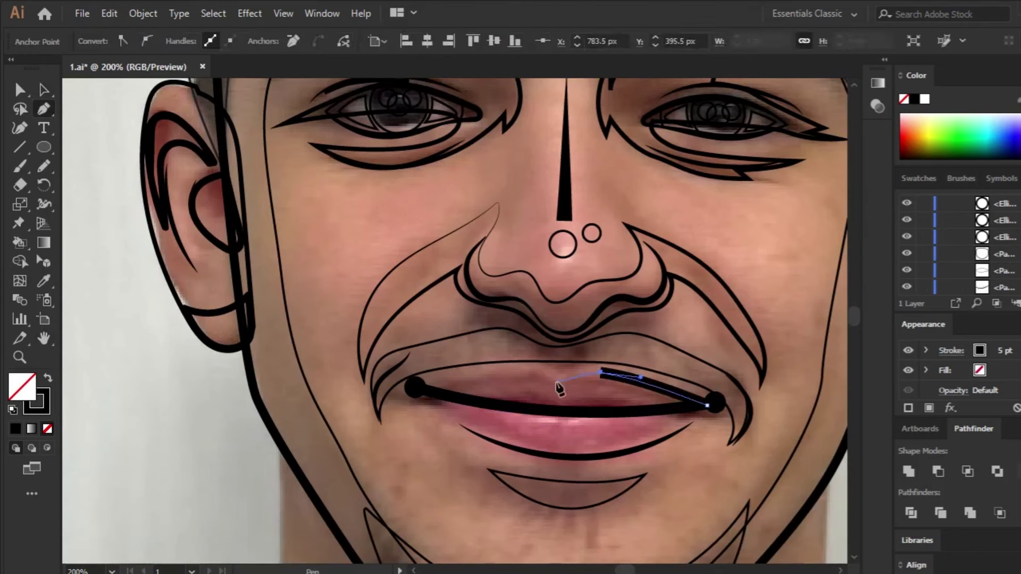
click(557, 382)
click(530, 367)
click(448, 378)
click(421, 390)
drag(563, 458, 668, 463)
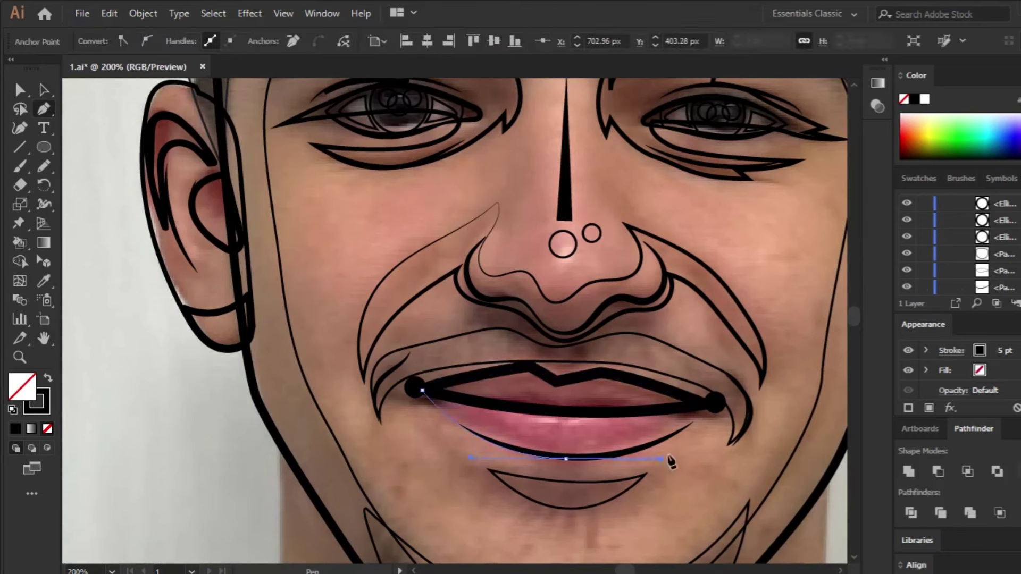
click(707, 404)
Set the lip outline's fill to None and zoom back out to the whole face.
key(a)
click(48, 379)
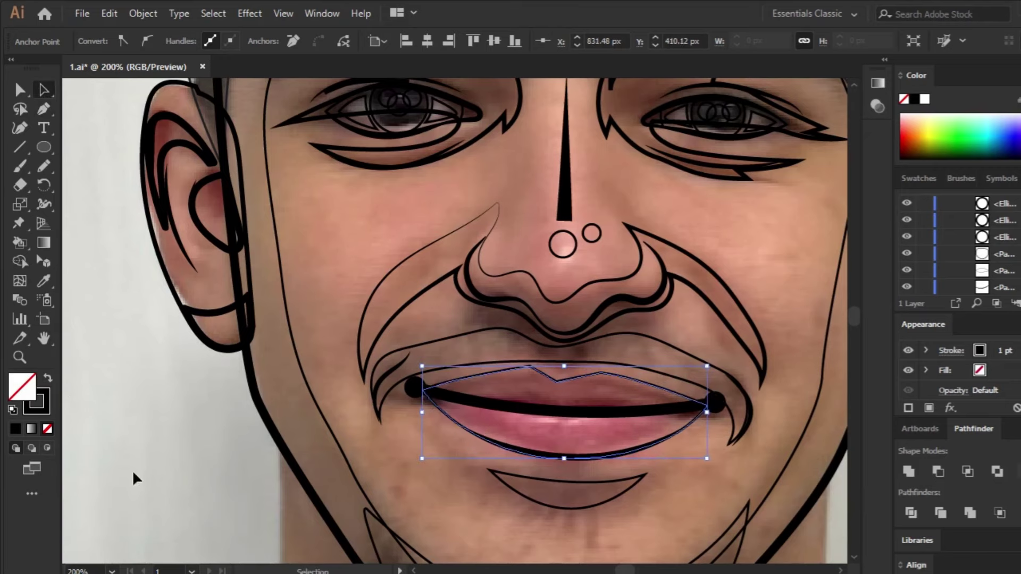
key(ctrl+shift+a)
key(ctrl+0)
key(ctrl+1)
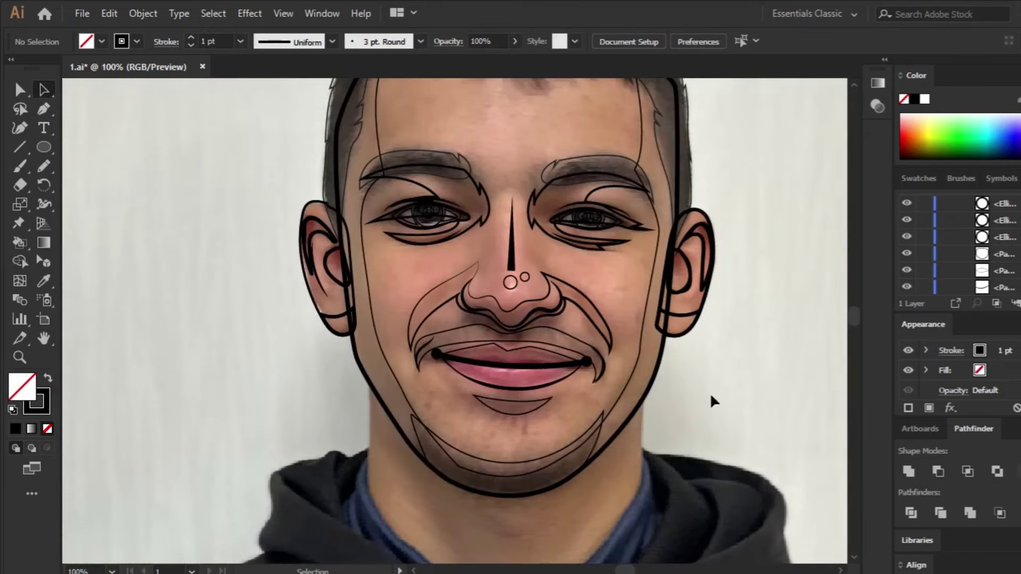
Hide the reference photo, zoom out, and browse to the folder holding the reference cartoon.
scroll(709, 393, up, 5)
scroll(958, 276, down, 3)
click(906, 287)
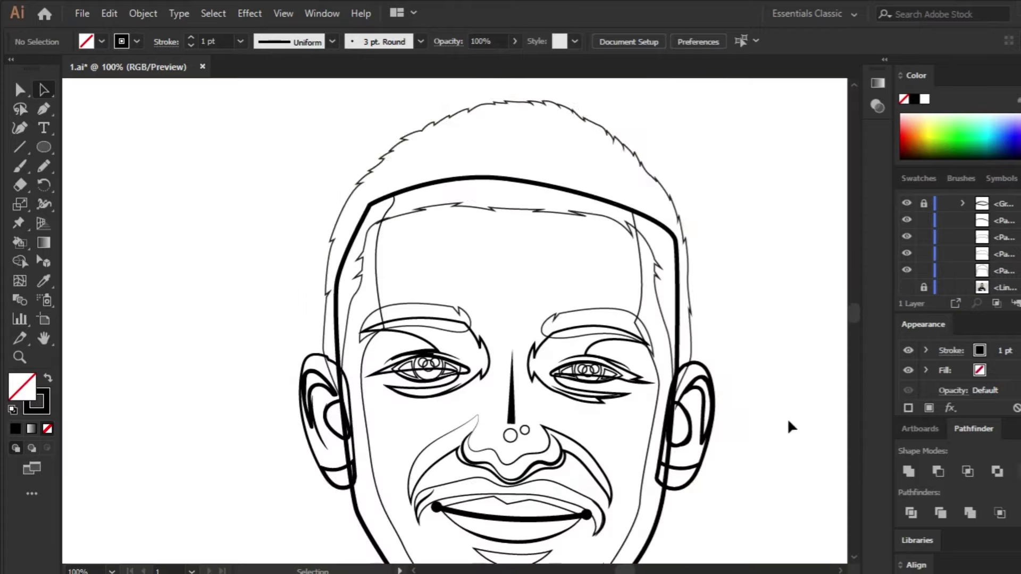
key(ctrl+minus)
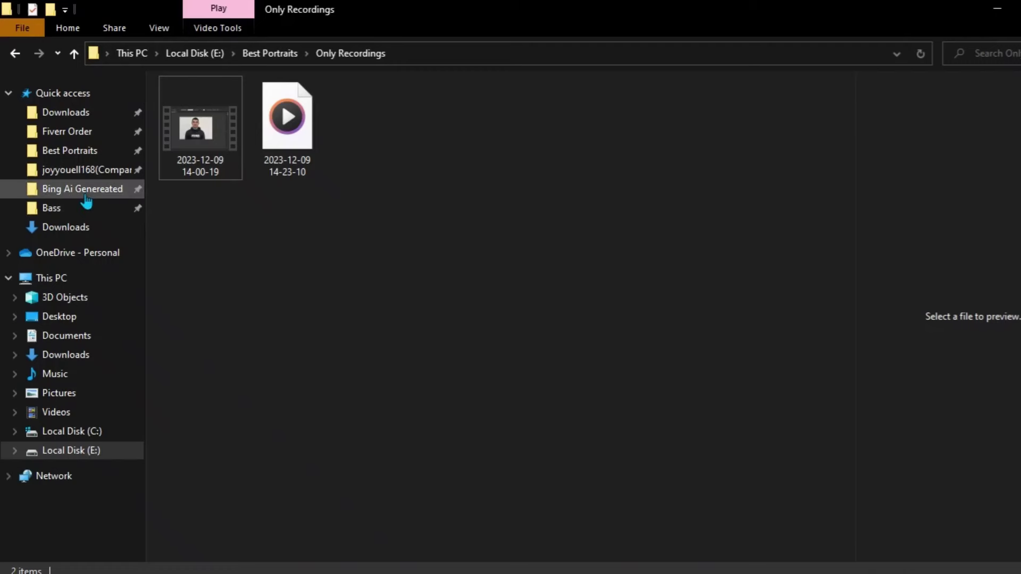
click(104, 172)
scroll(688, 224, down, 2)
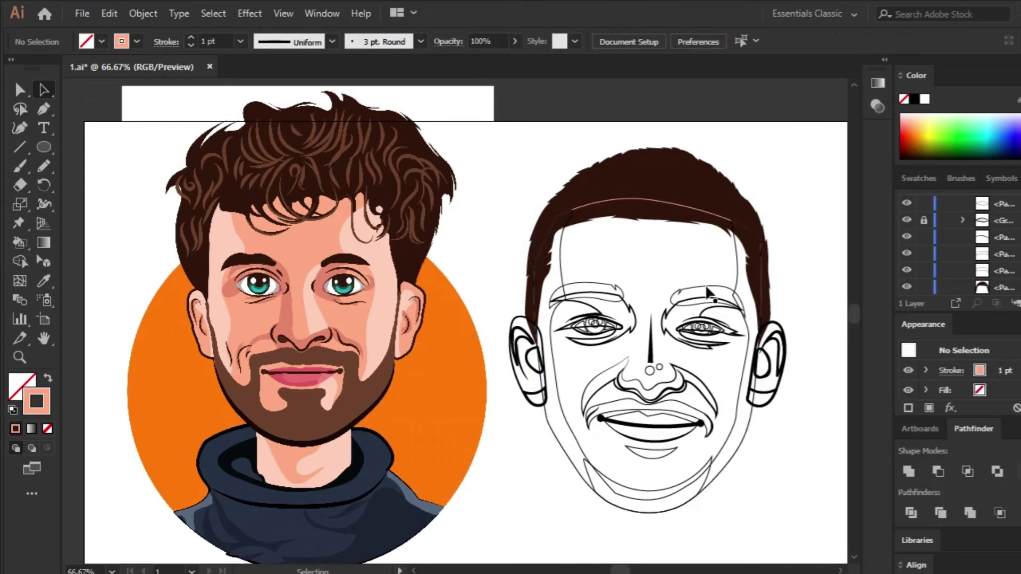
Select both eyebrows and sample dark brown onto them with the Eyedropper.
click(707, 292)
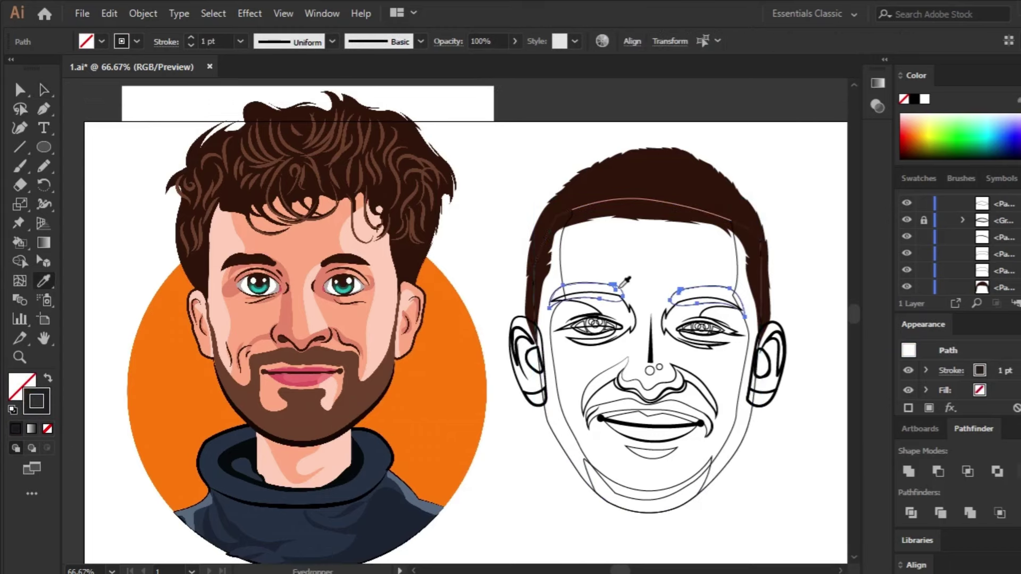
key(i)
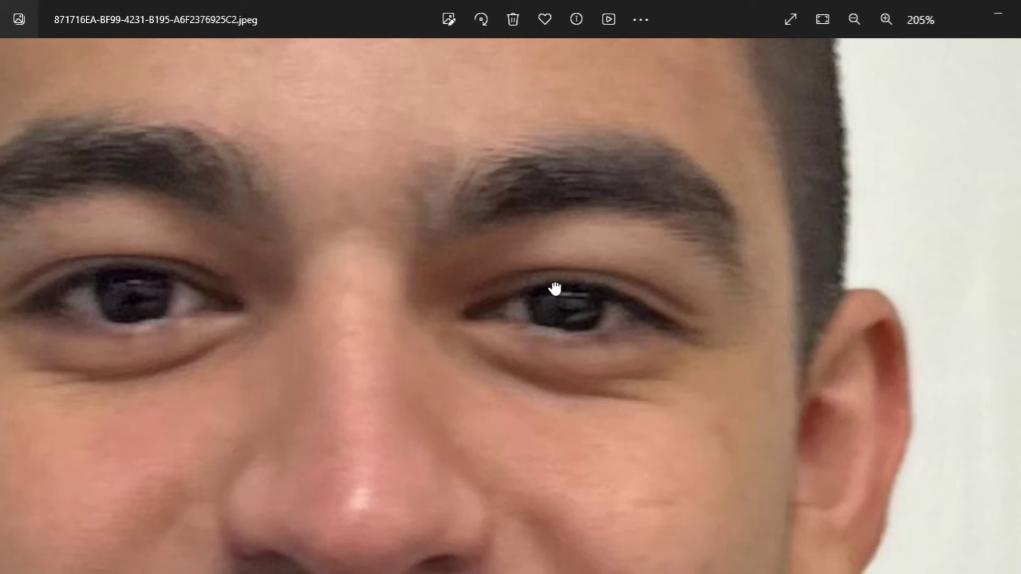
drag(554, 288, 553, 281)
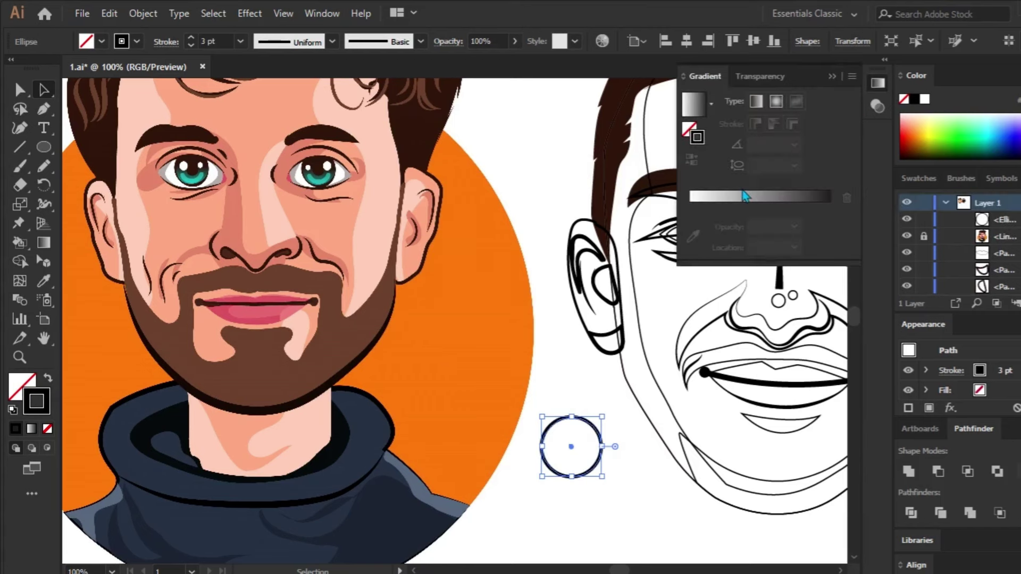
Give the small circle a brown gradient fill instead of stroke, then pan toward the eye.
click(745, 196)
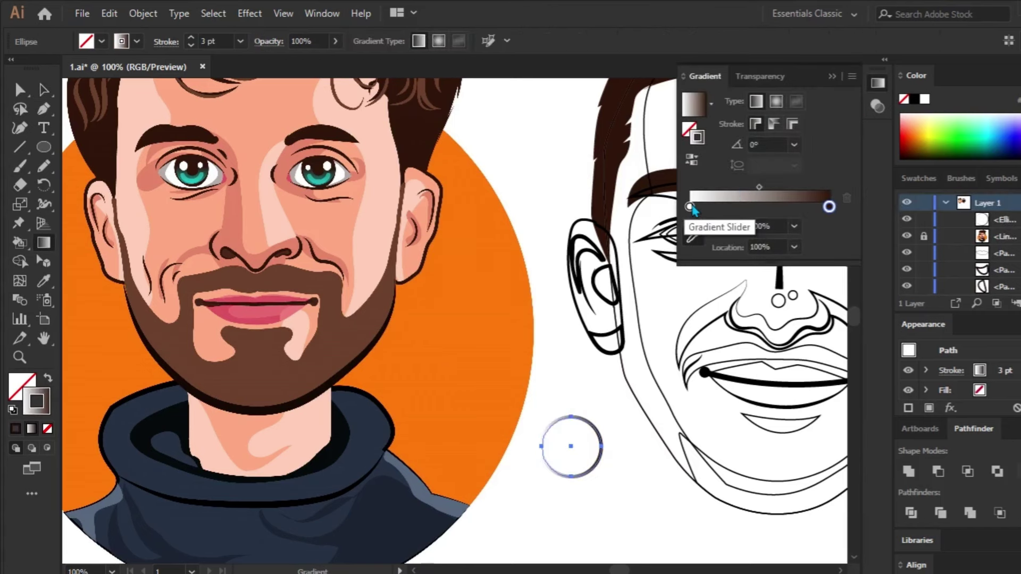
click(49, 379)
key(ctrl+shift+a)
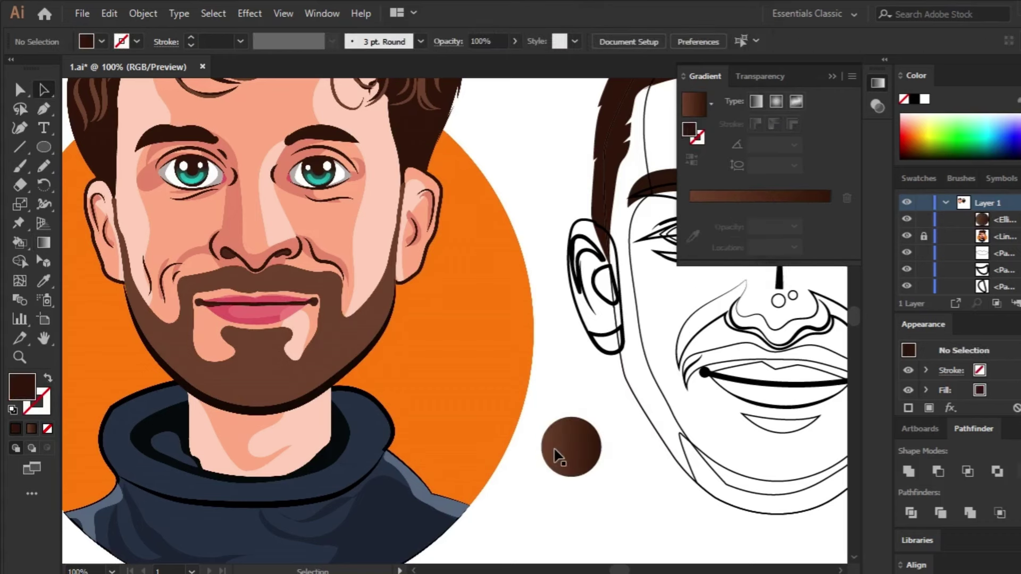
click(557, 455)
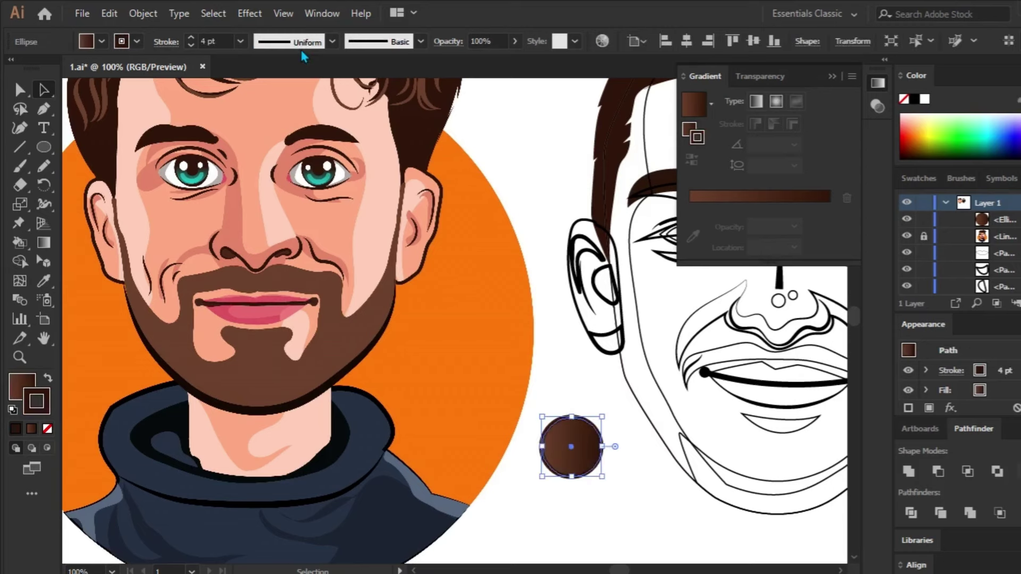
key(ctrl+shift+a)
drag(692, 320, 417, 337)
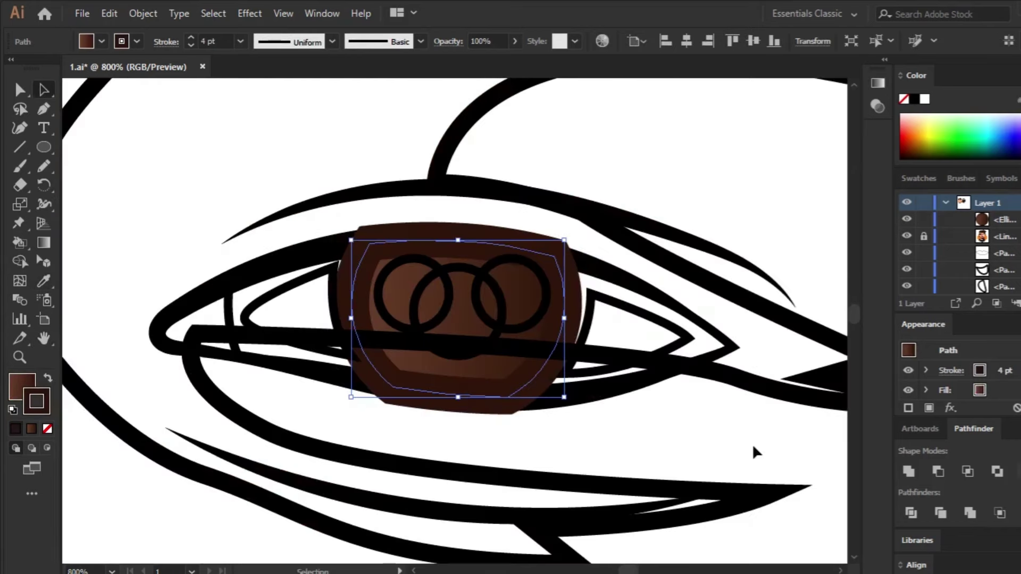
Make the iris highlights white, the pupil dark and the eye white light grey, and adjust the iris gradient.
ctrl+click(494, 334)
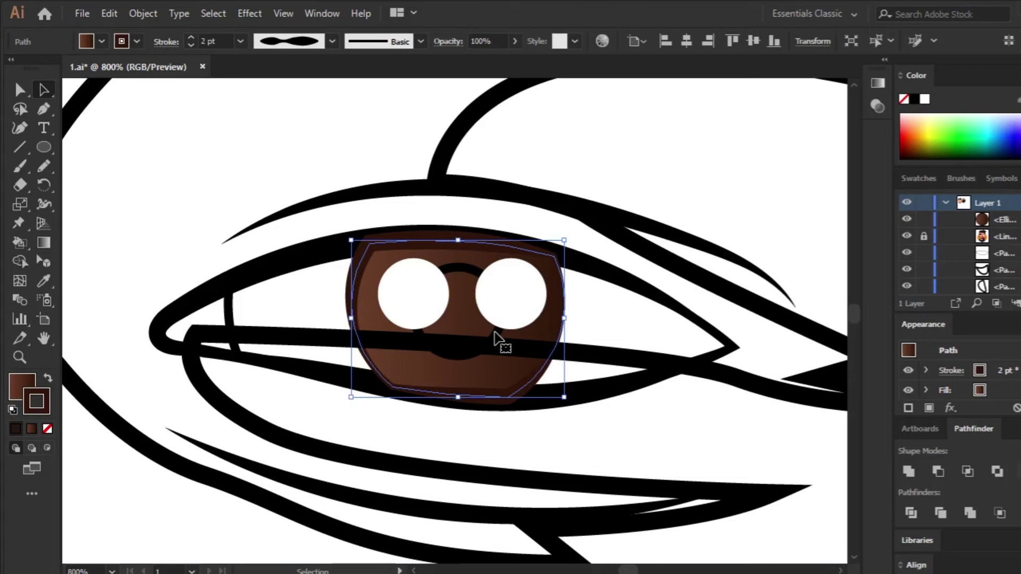
ctrl+click(494, 334)
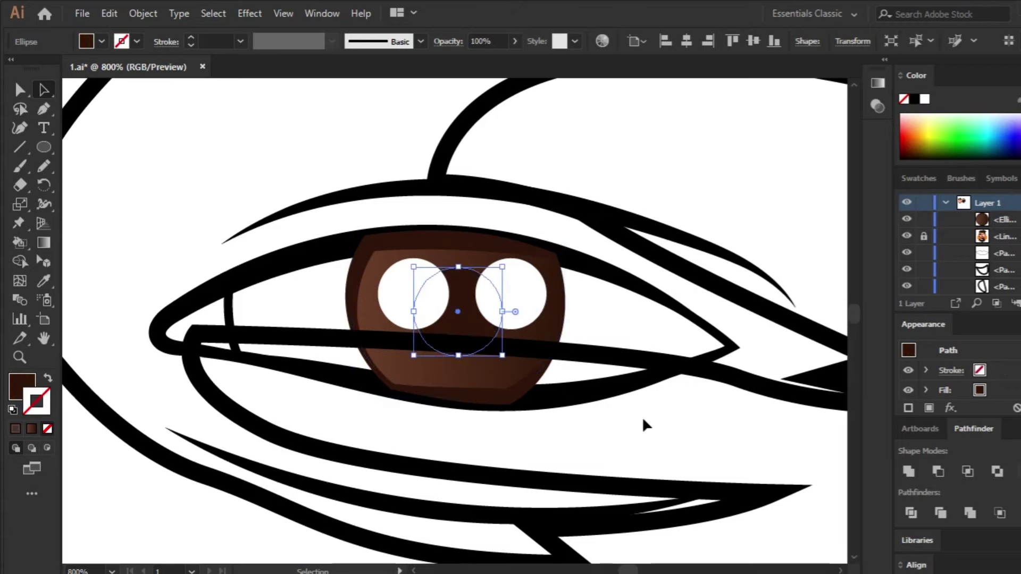
key(ctrl+z)
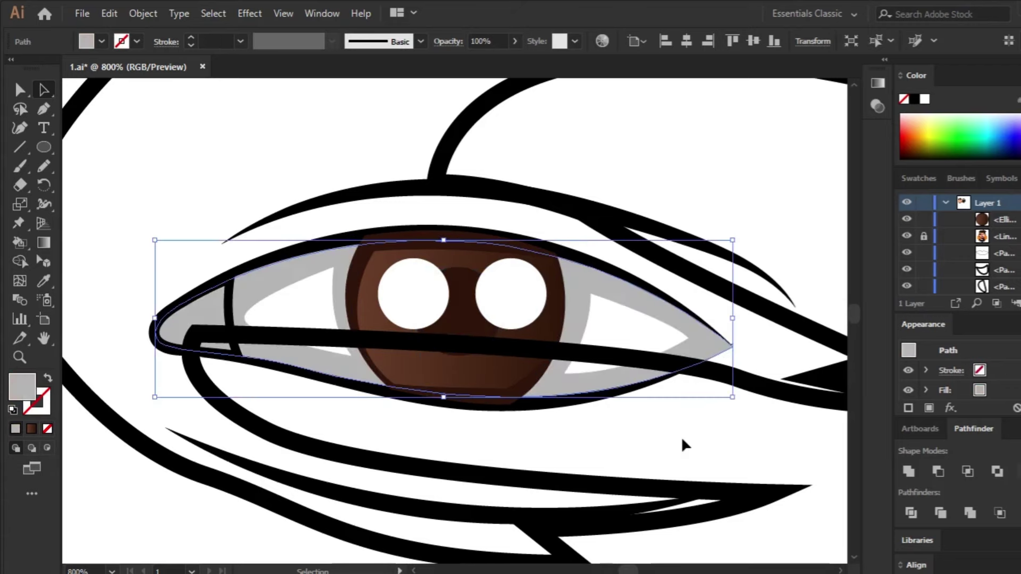
key(g)
click(488, 352)
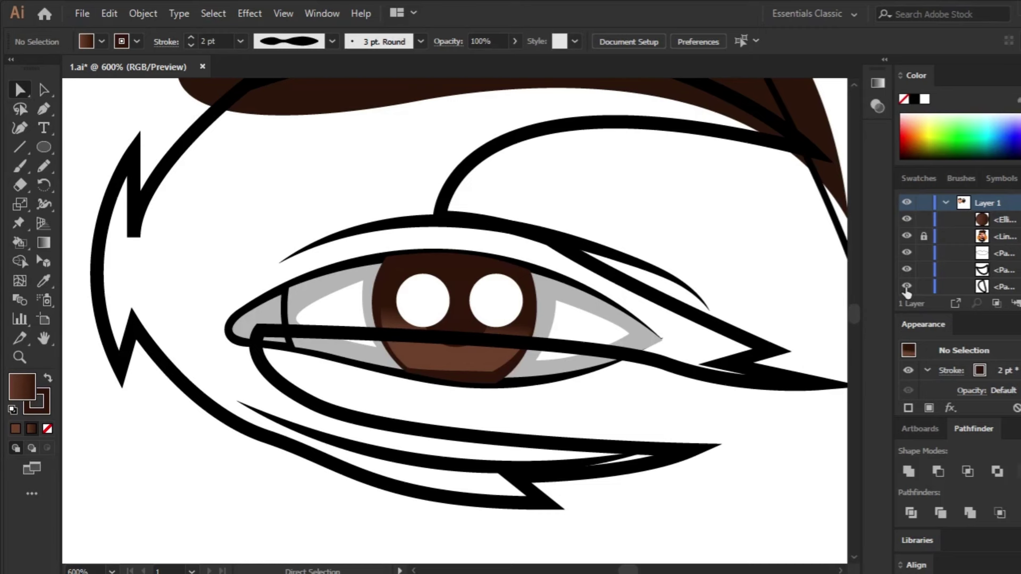
Color the inner eye corner #D87068 and turn the eye outline dark brown.
scroll(978, 258, down, 3)
click(624, 357)
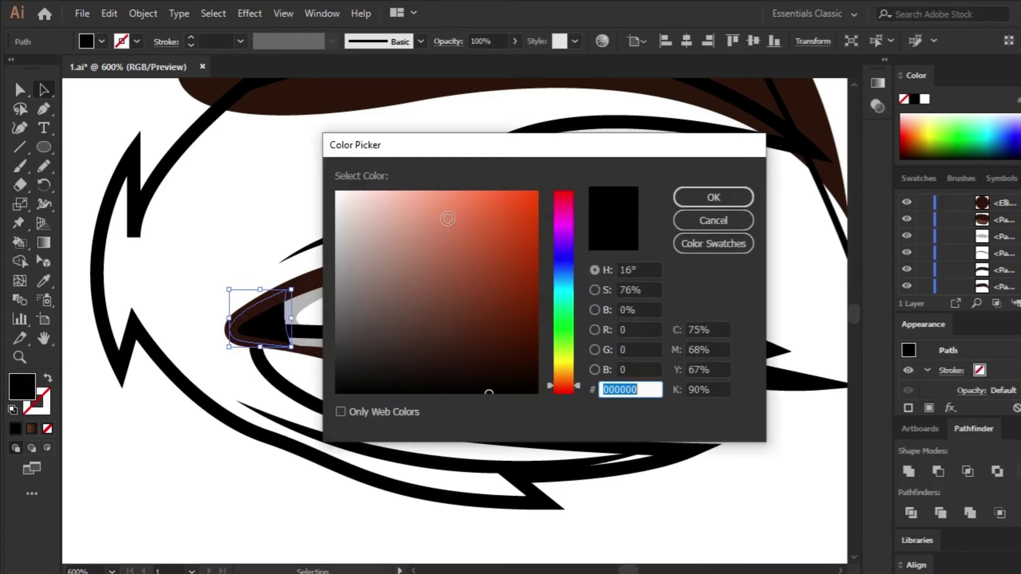
text(D87068)
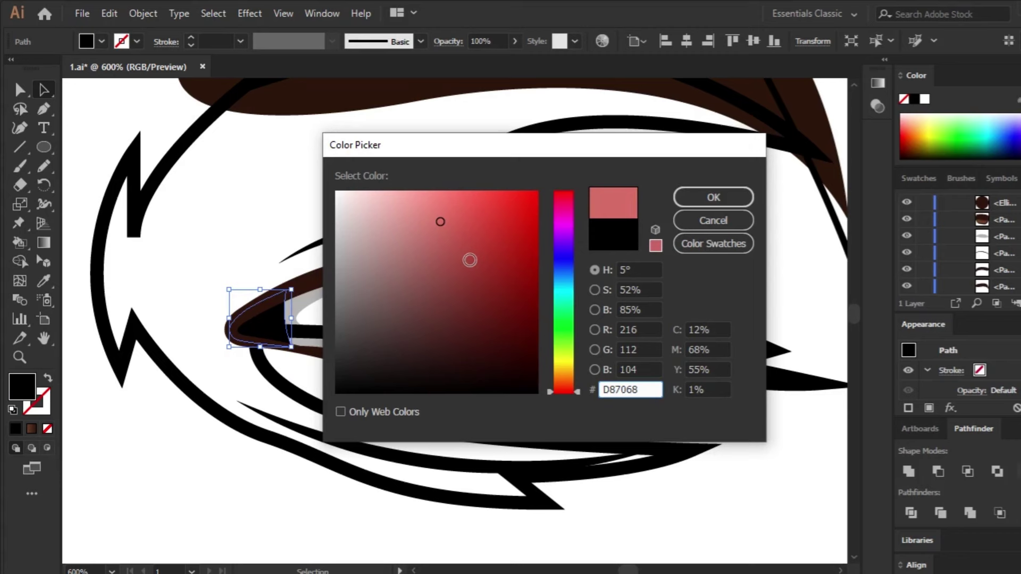
key(Return)
click(463, 327)
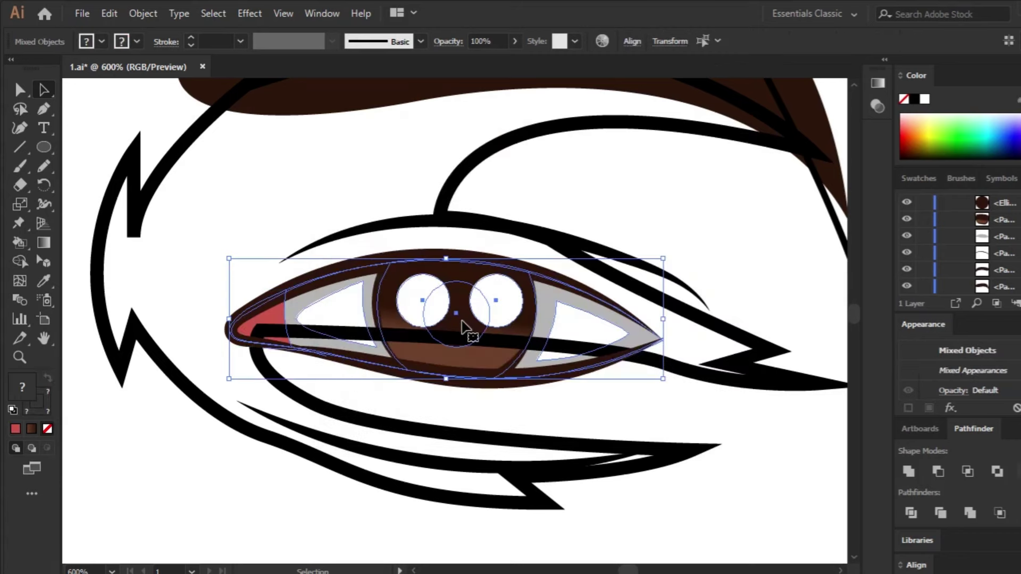
scroll(463, 327, down, 1)
click(671, 420)
Group the upper and lower eyelash strokes and center the left eye in view.
shift+click(442, 419)
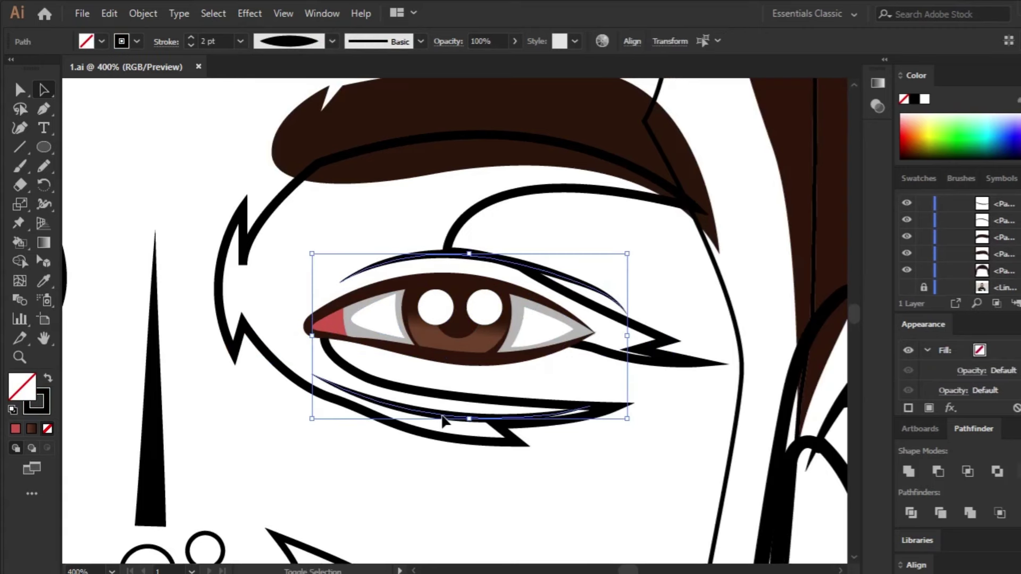
key(ctrl+g)
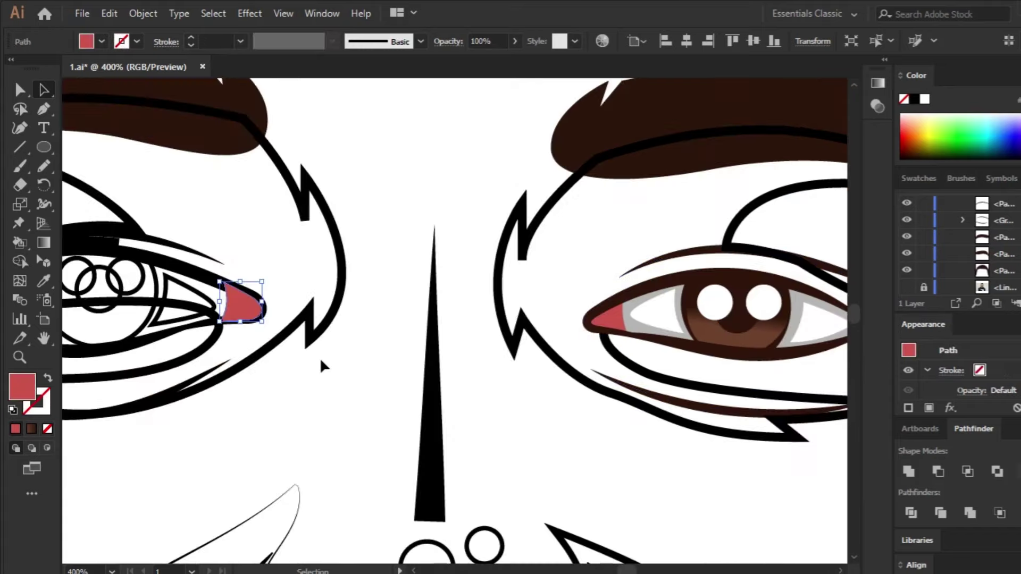
click(84, 288)
key(space)
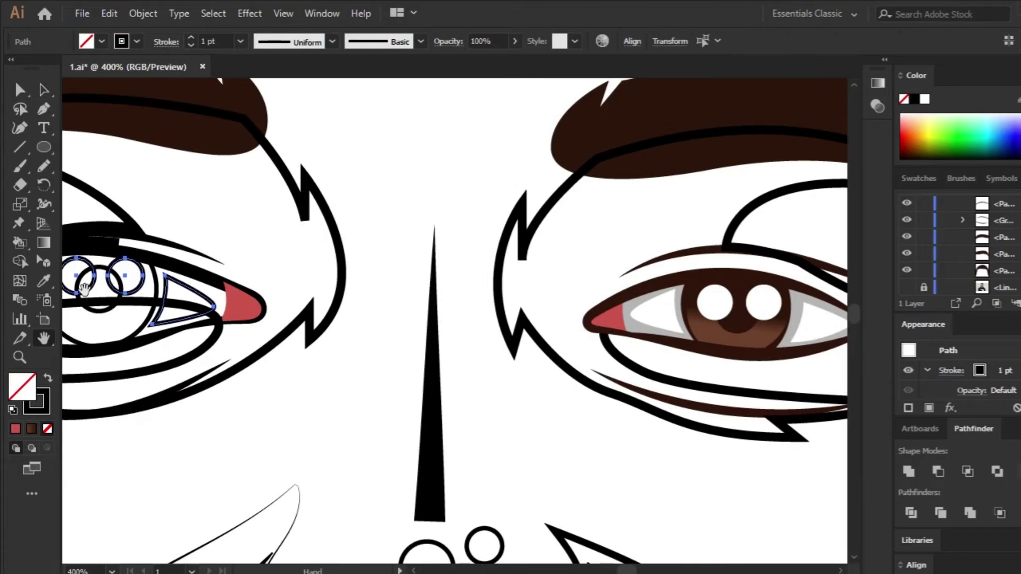
drag(84, 288, 196, 298)
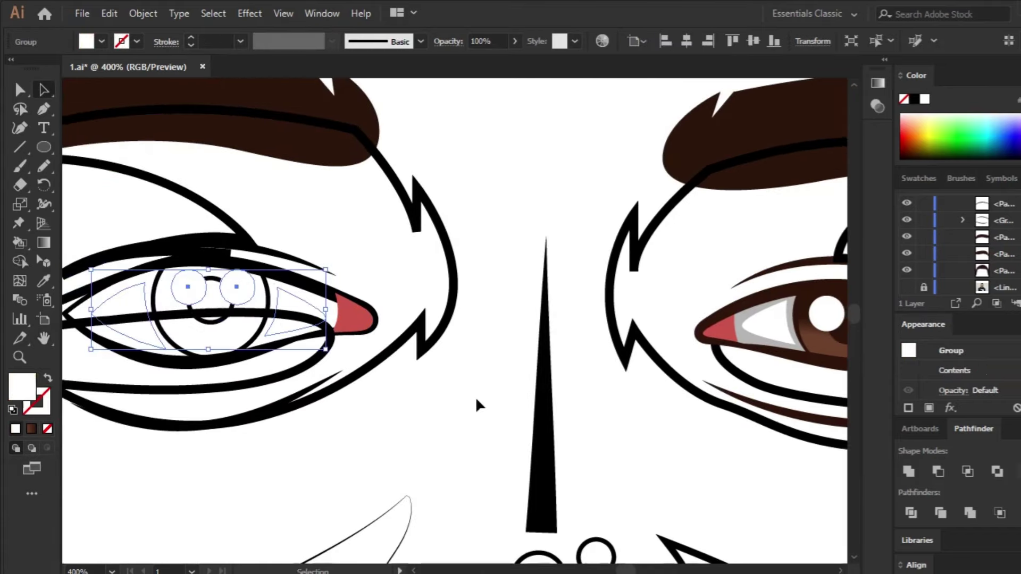
Copy the right eye's gradient iris to the left, restore its grey eye whites, and remove the black lines.
key(period)
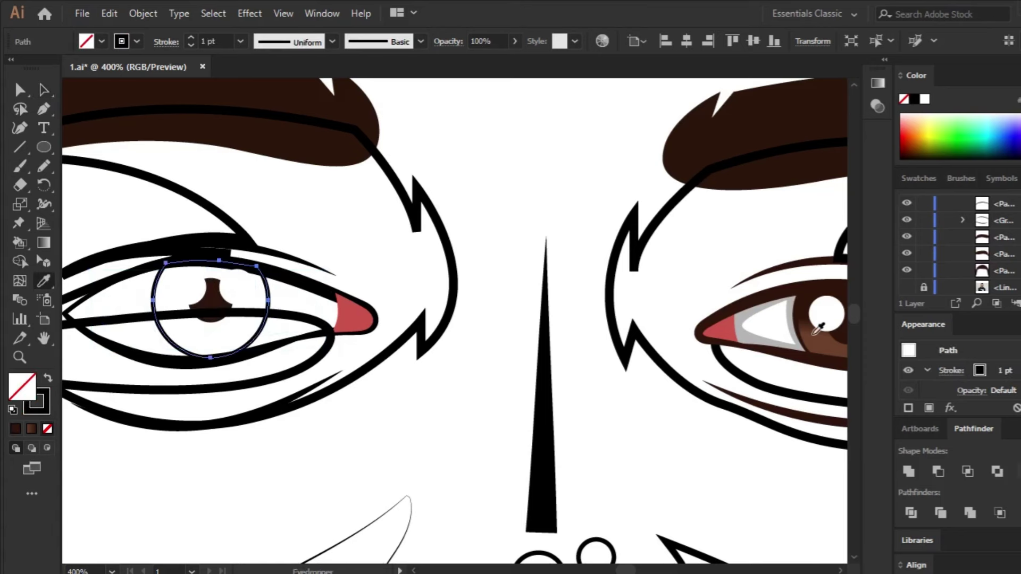
key(g)
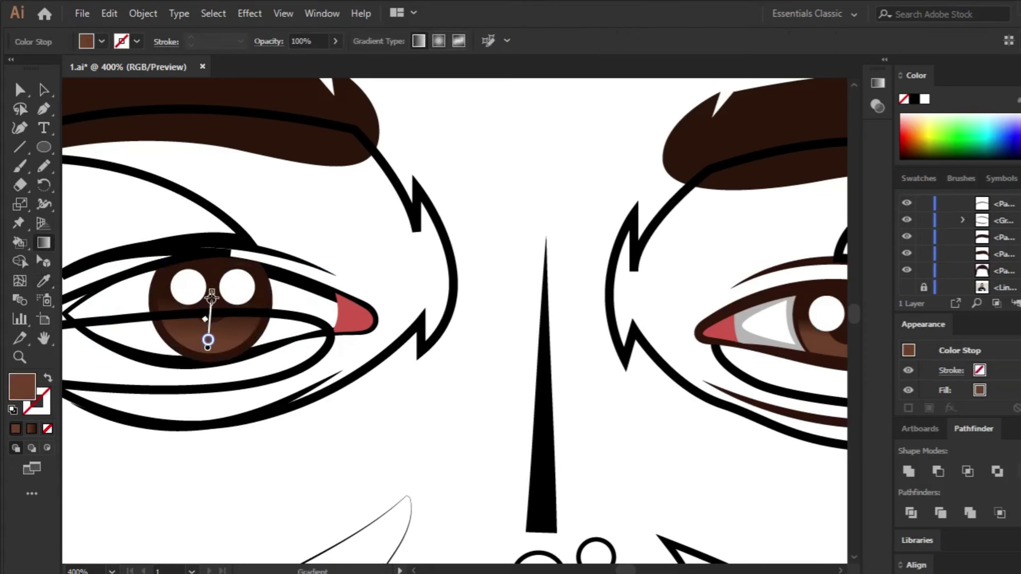
key(a)
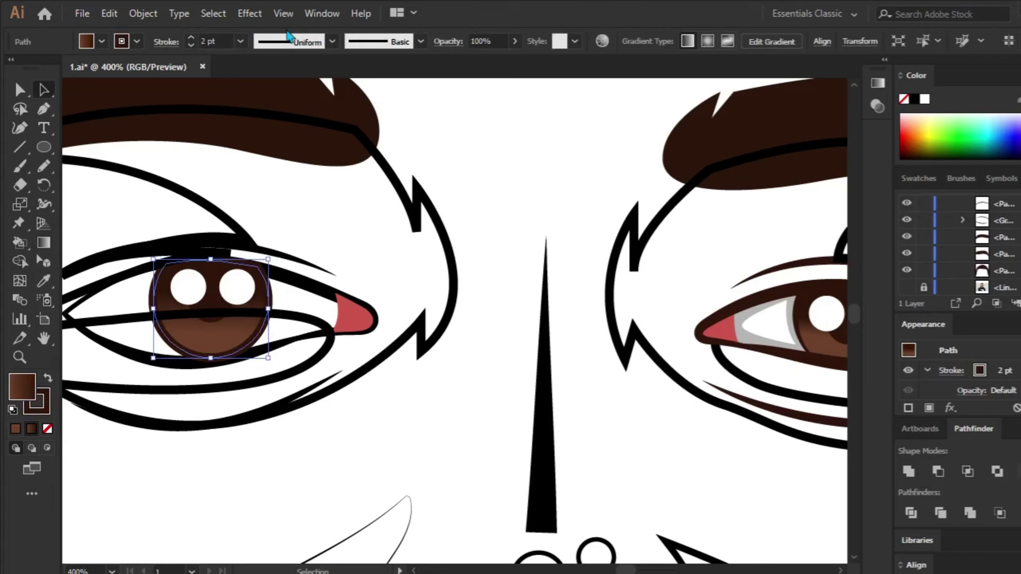
key(ctrl+alt+3)
click(520, 410)
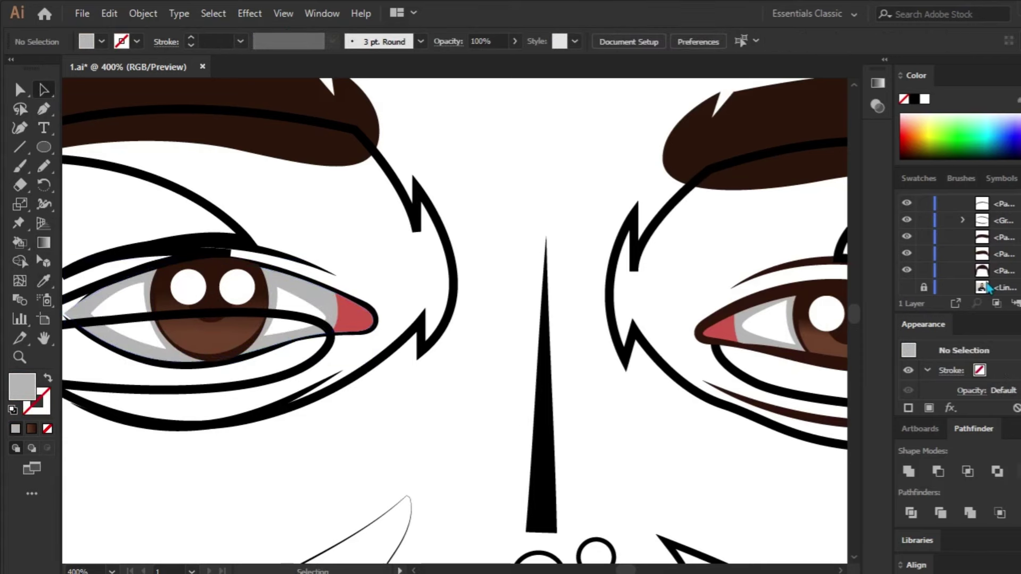
key(ctrl+z)
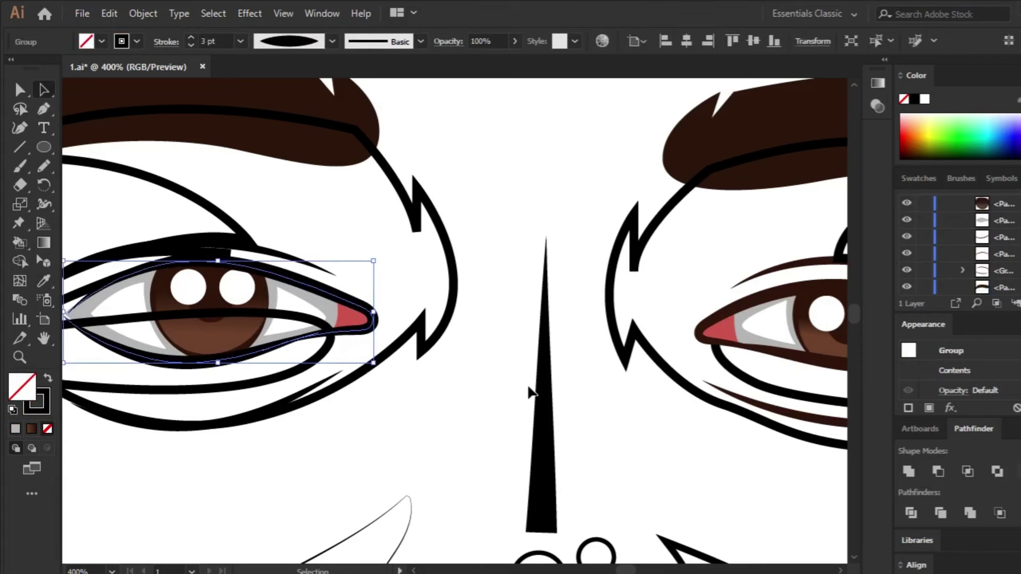
key(ctrl+z)
key(ctrl+z)
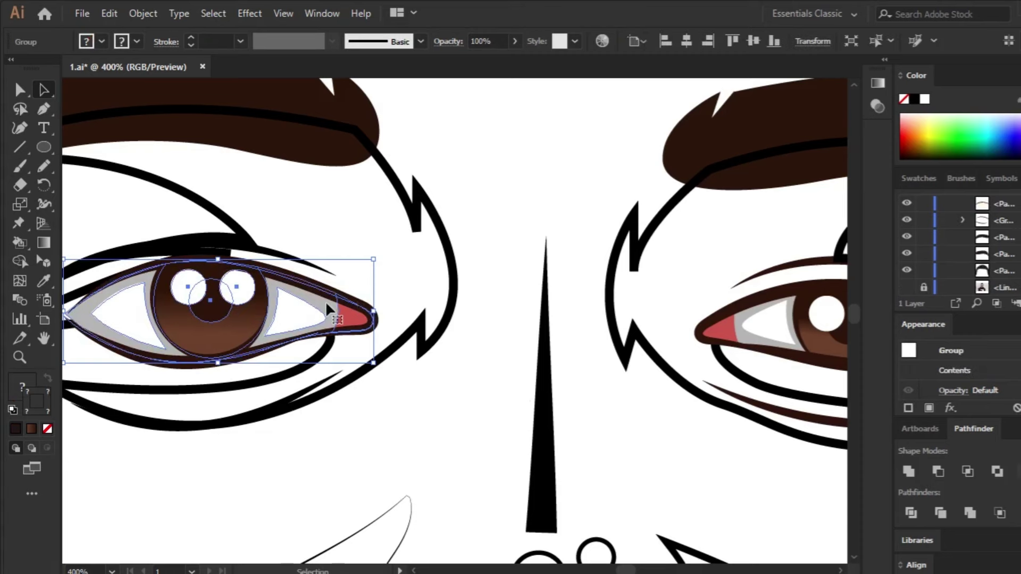
Fill the face shading shapes around eyes, nose, cheeks and chin with salmon.
click(437, 471)
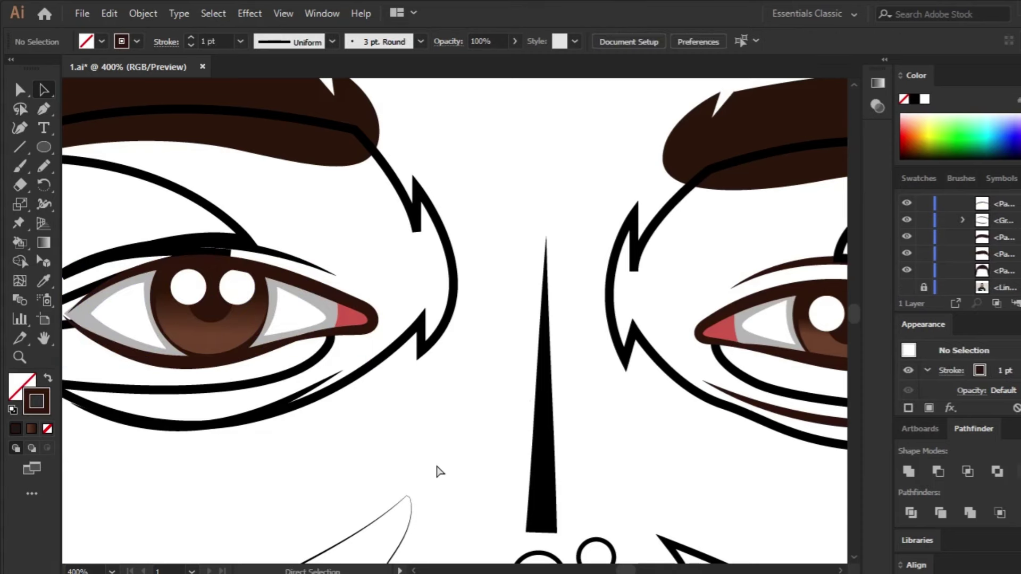
key(ctrl+z)
key(ctrl+minus)
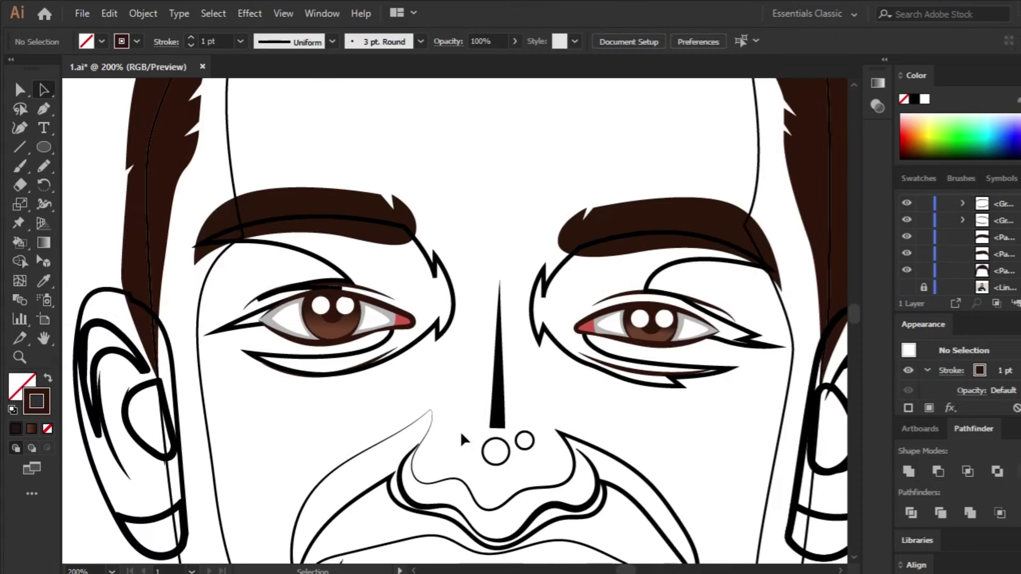
key(ctrl+z)
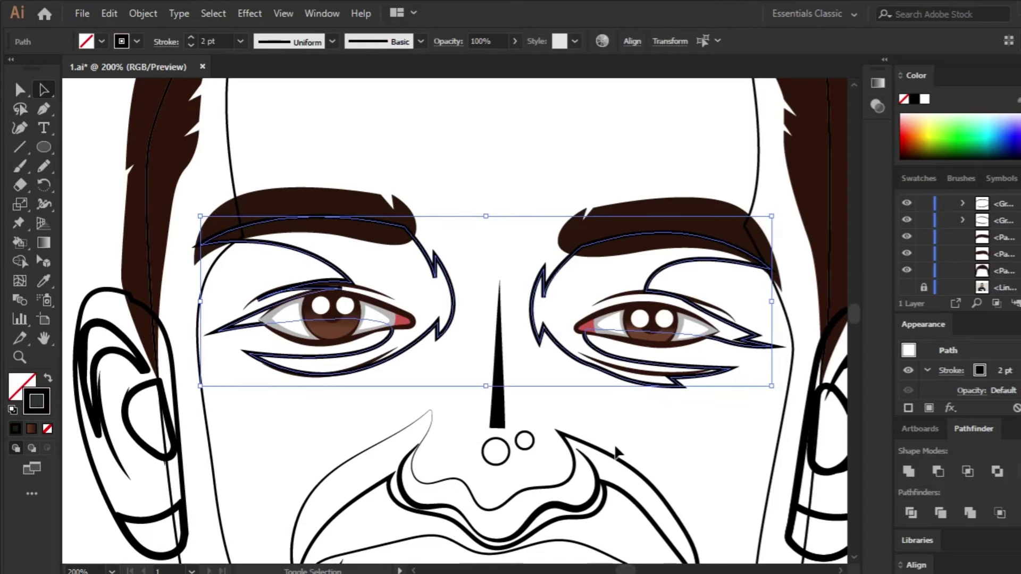
key(ctrl+minus)
key(ctrl+minus)
key(ctrl+minus)
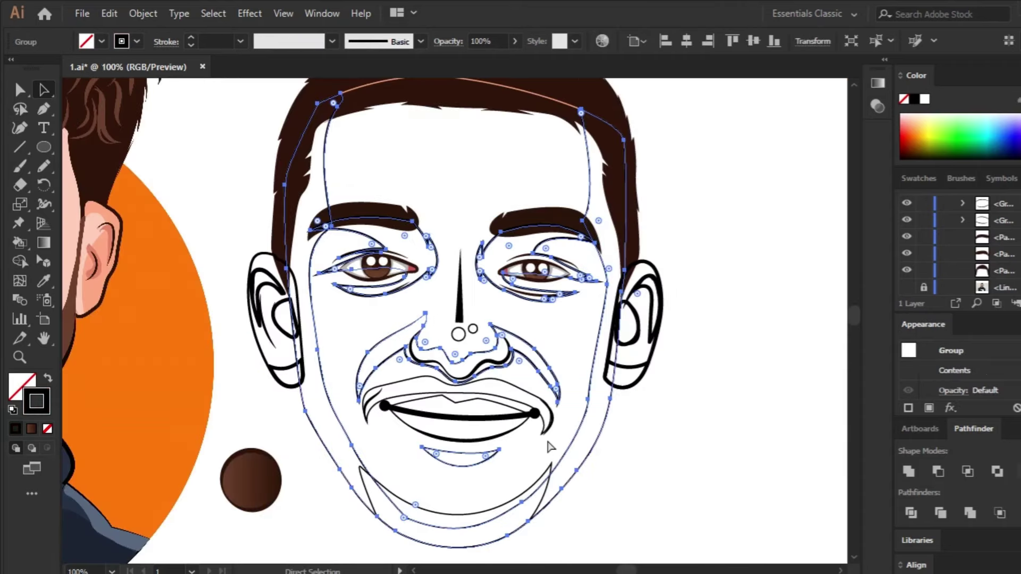
key(i)
click(459, 411)
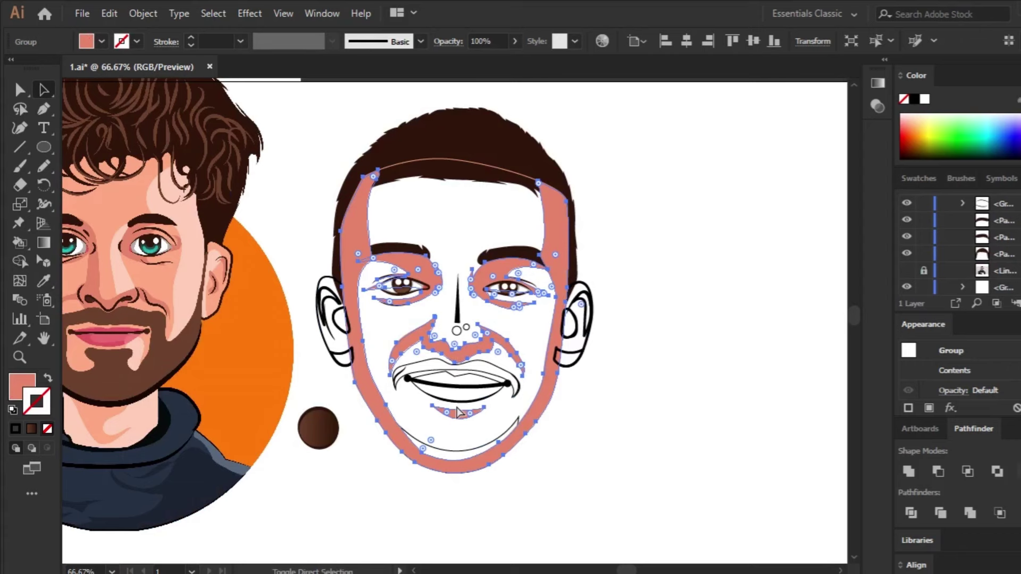
Fill the lip shape with red.
key(ctrl+equal)
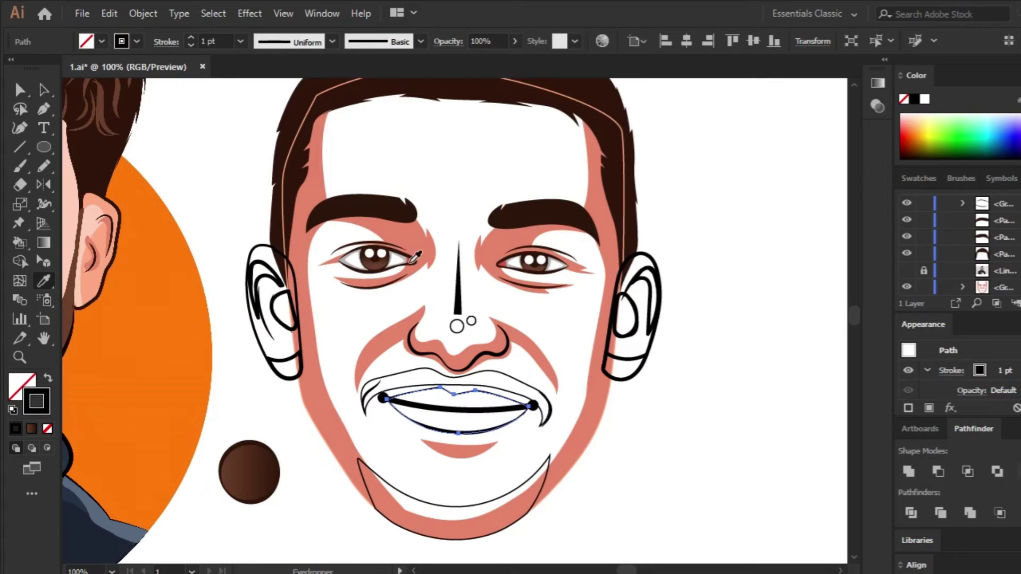
ctrl+click(458, 411)
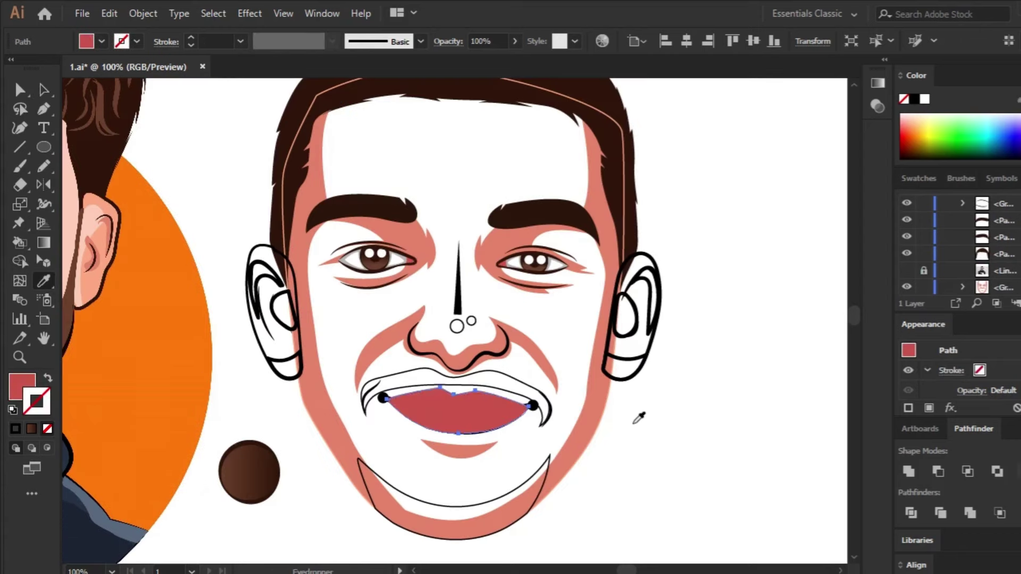
key(ctrl+equal)
ctrl+click(287, 431)
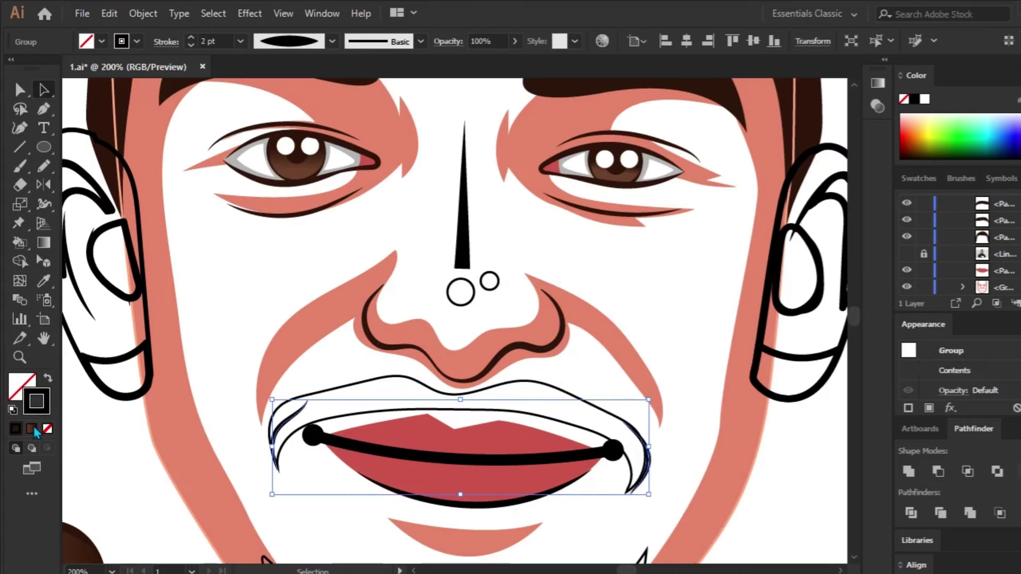
Set the mouth line color to #30160B and save the portrait.
double_click(26, 392)
text(30160B)
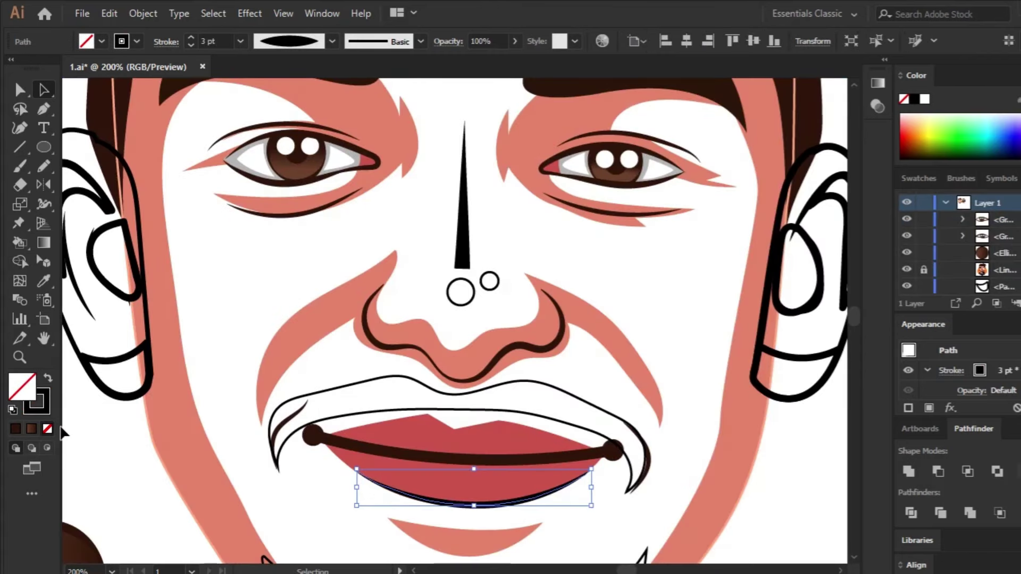
key(ctrl+minus)
click(780, 479)
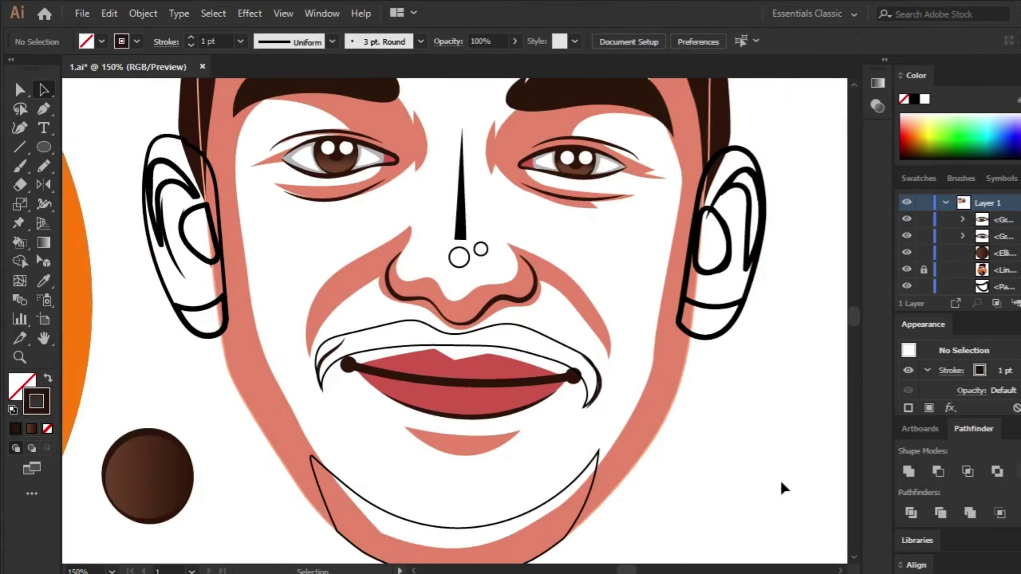
key(ctrl+s)
scroll(781, 351, up, 4)
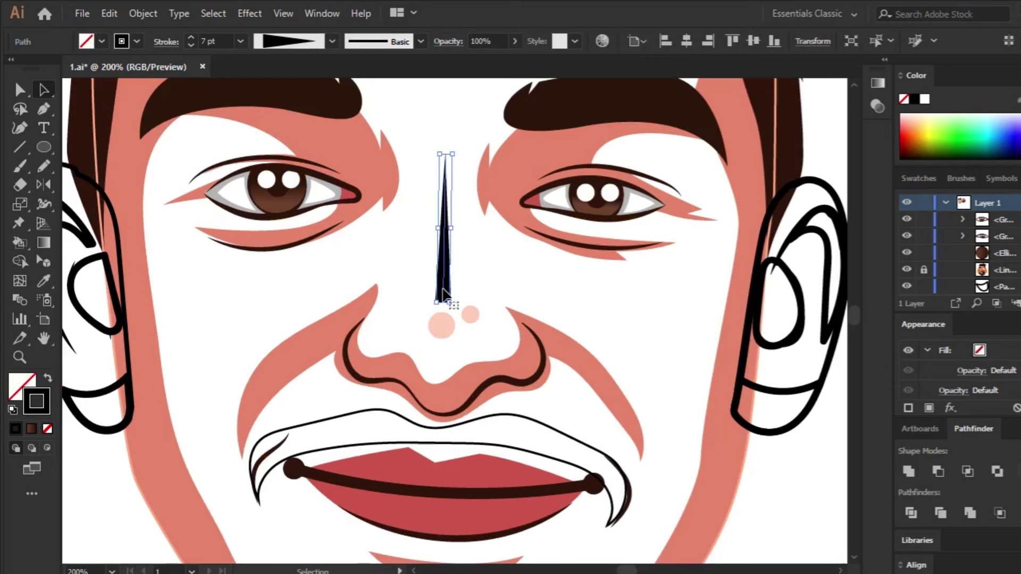
Make the nose highlights a thick light pink stroke and give the face outline a 6 pt stroke.
click(48, 379)
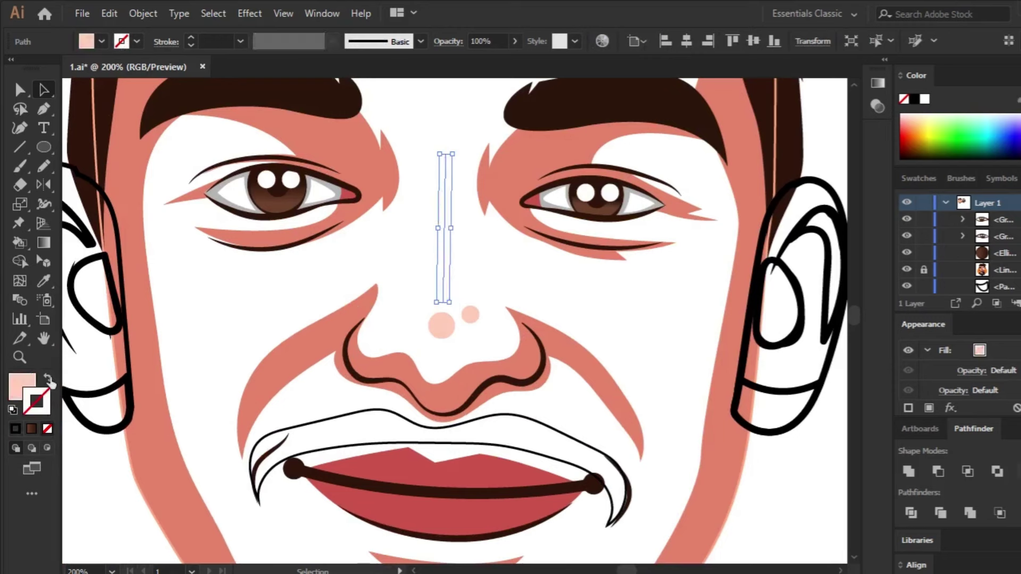
click(48, 378)
click(190, 38)
click(122, 538)
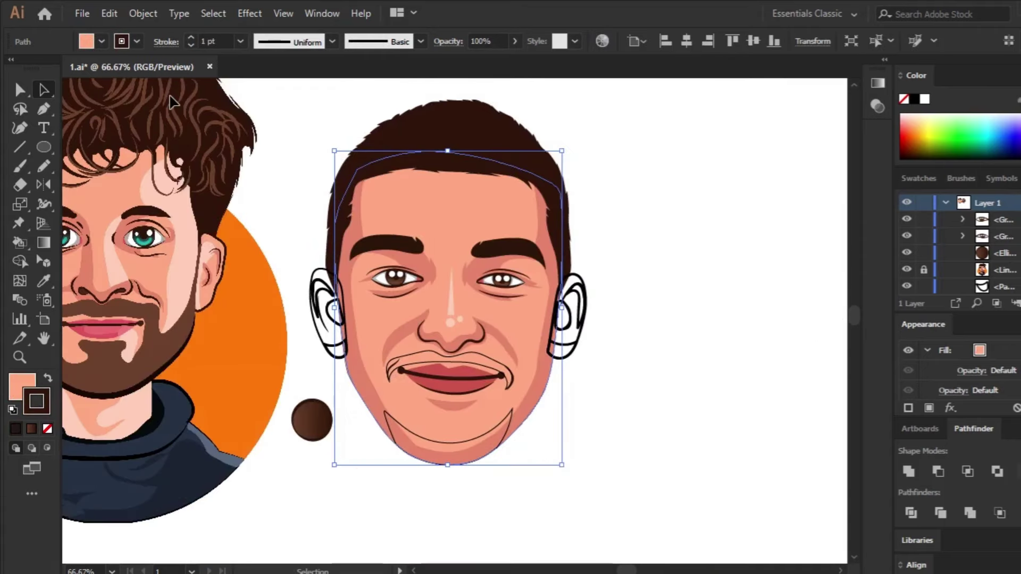
click(190, 39)
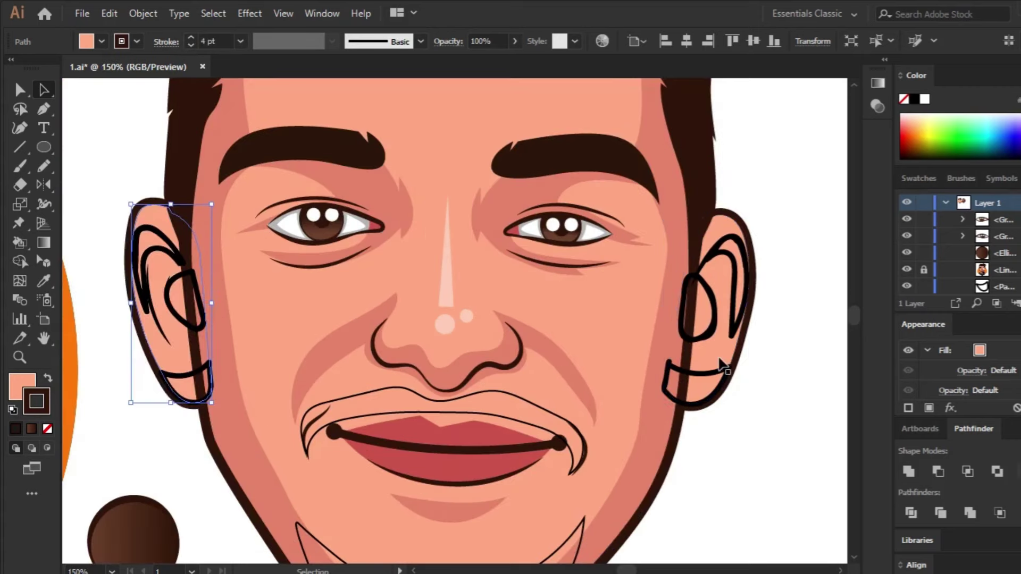
Restyle the inner lines of both ears to match the existing line style.
click(728, 334)
key(i)
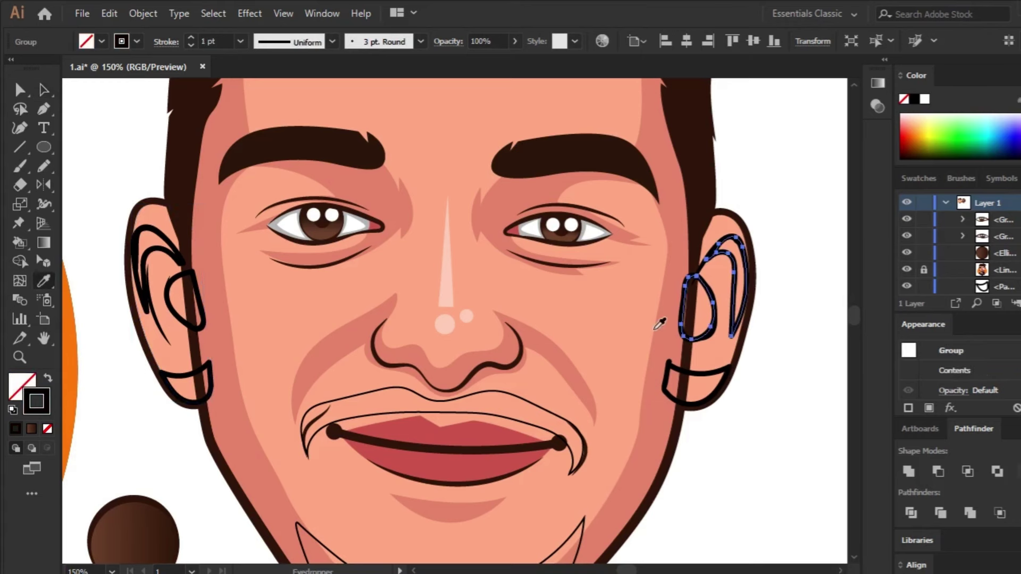
click(659, 324)
key(a)
click(154, 257)
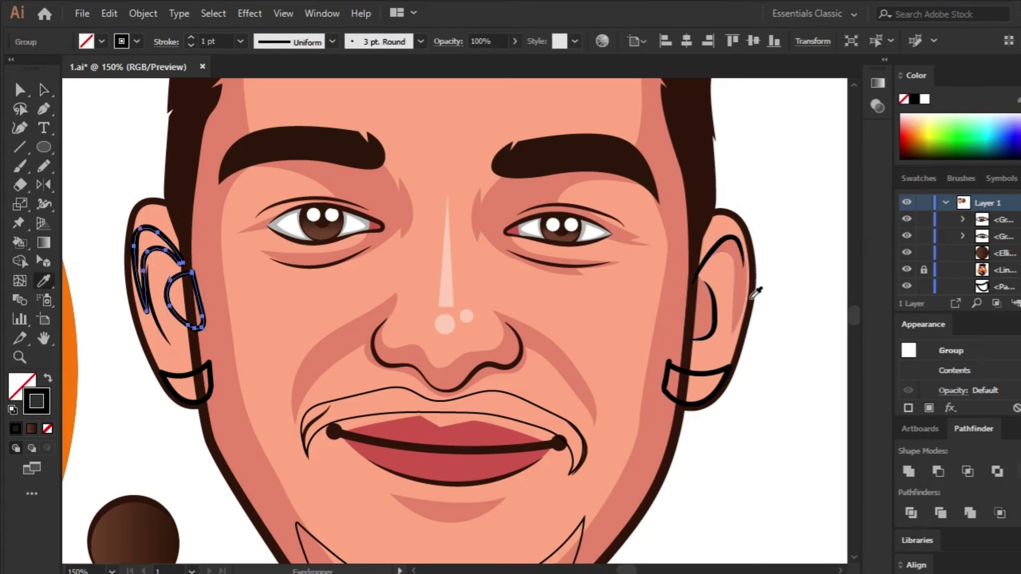
click(775, 433)
Fill both earlobes light pink and reset fill and stroke to defaults.
click(695, 387)
shift+click(194, 381)
key(i)
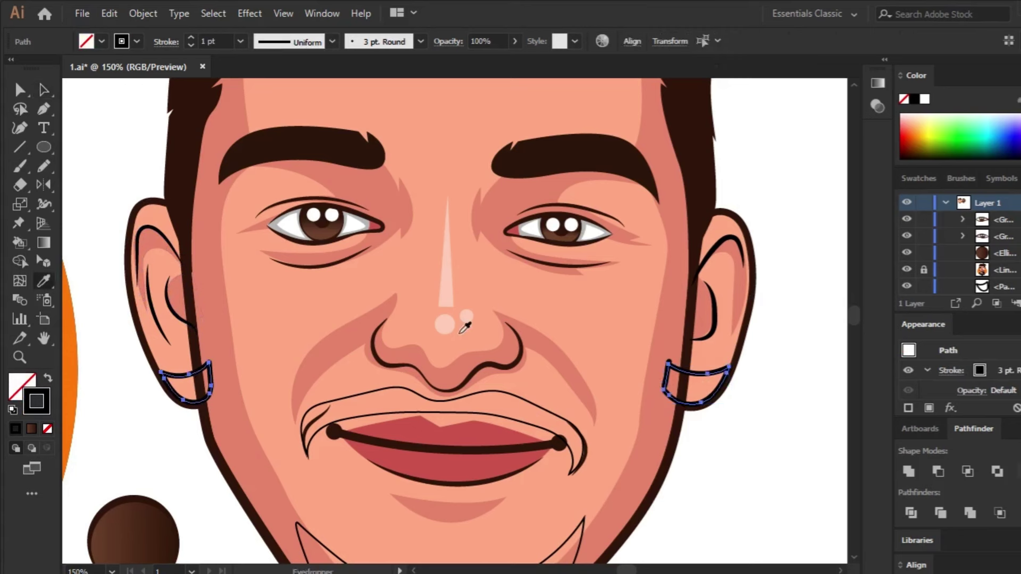
click(465, 319)
click(748, 438)
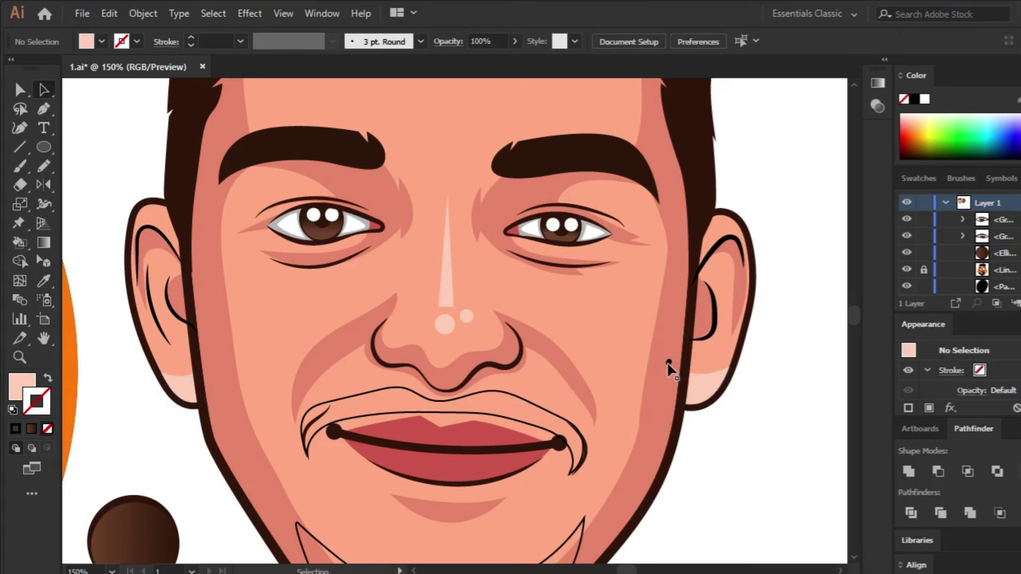
key(d)
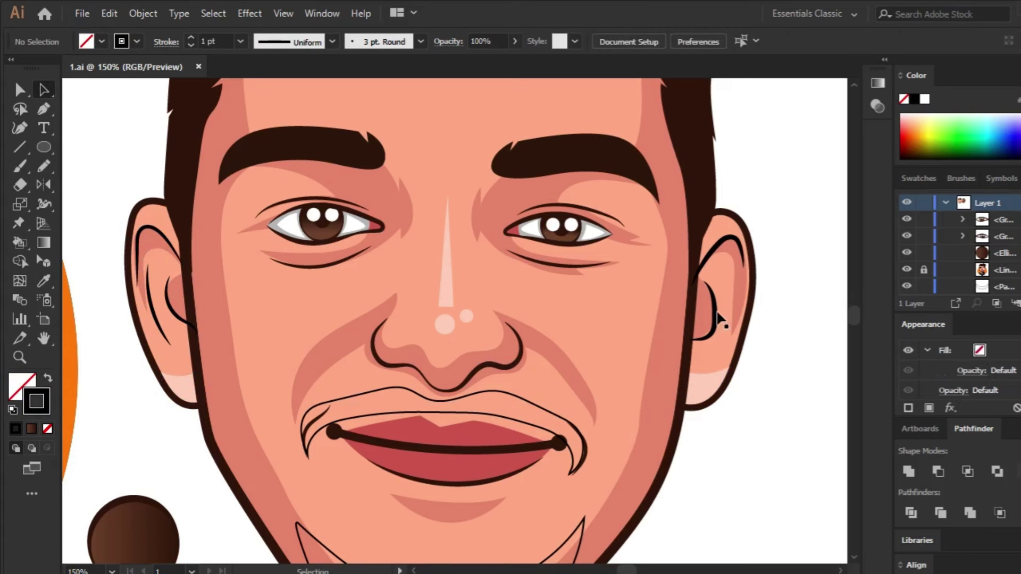
click(718, 318)
click(146, 446)
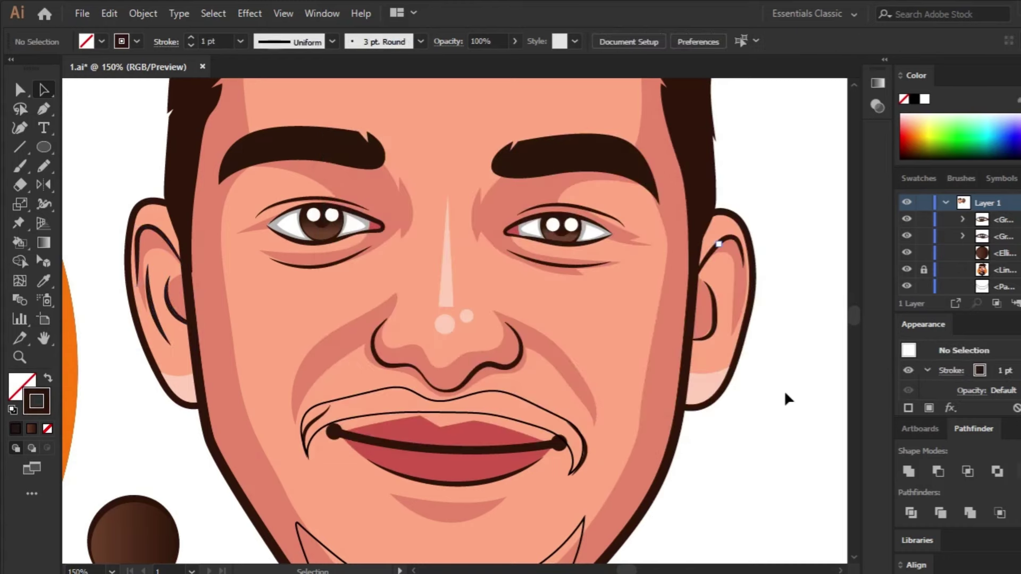
key(ctrl+minus)
scroll(441, 462, down, 2)
Fill the mustache and chin beard dark brown, group them, and lower their opacity.
click(470, 341)
shift+click(470, 459)
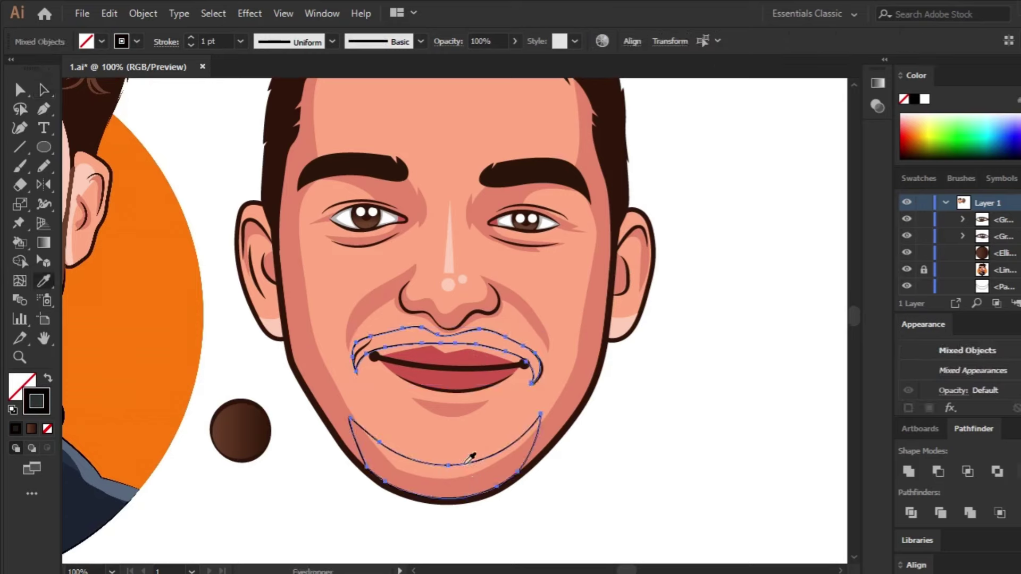
key(shift+x)
key(ctrl+g)
click(678, 397)
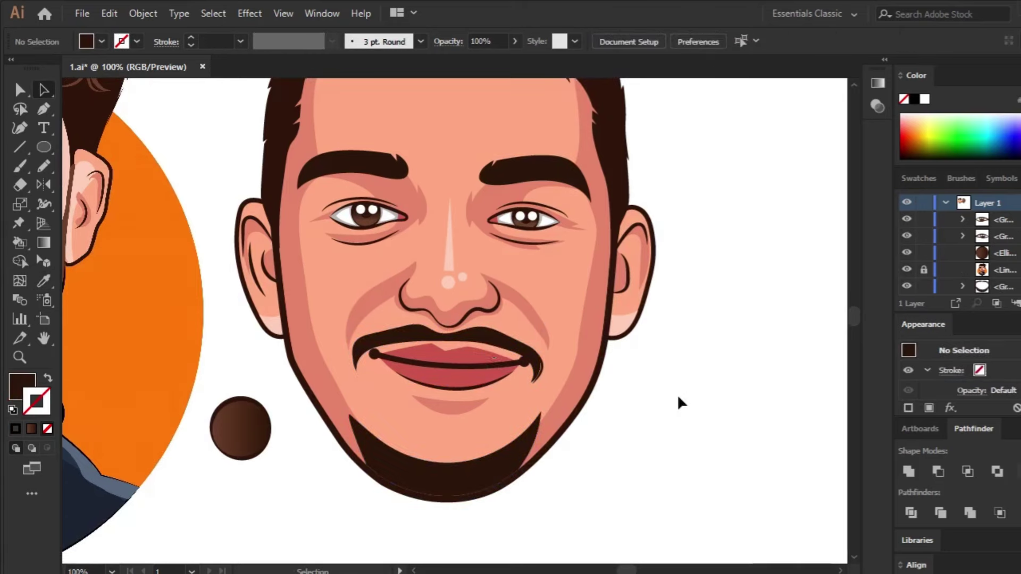
click(485, 348)
drag(510, 63, 478, 64)
click(643, 377)
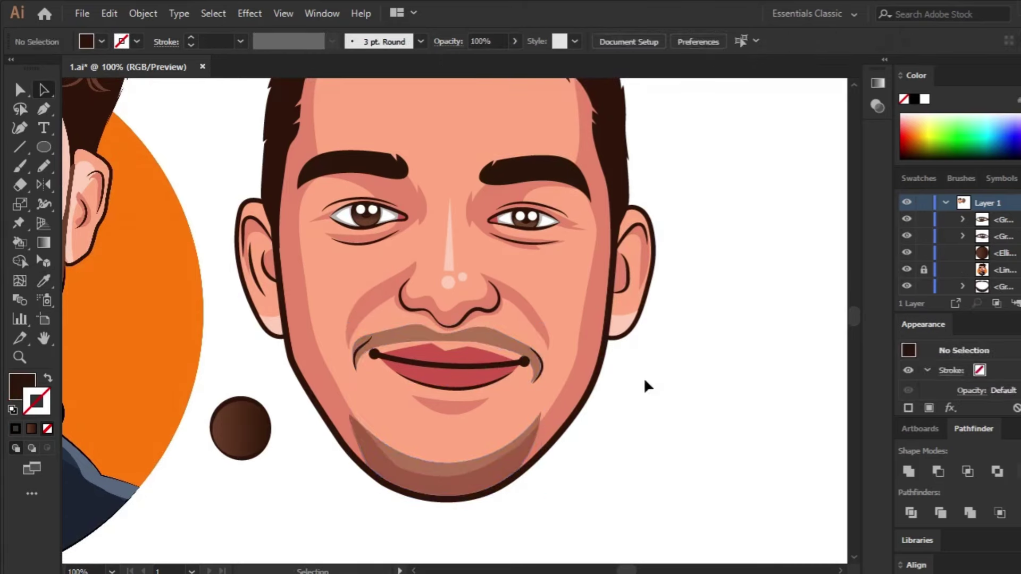
key(ctrl+minus)
key(ctrl+minus)
key(ctrl+minus)
key(ctrl+plus)
Delete the brown sample circle and zoom in close on the mouth.
click(319, 407)
key(Delete)
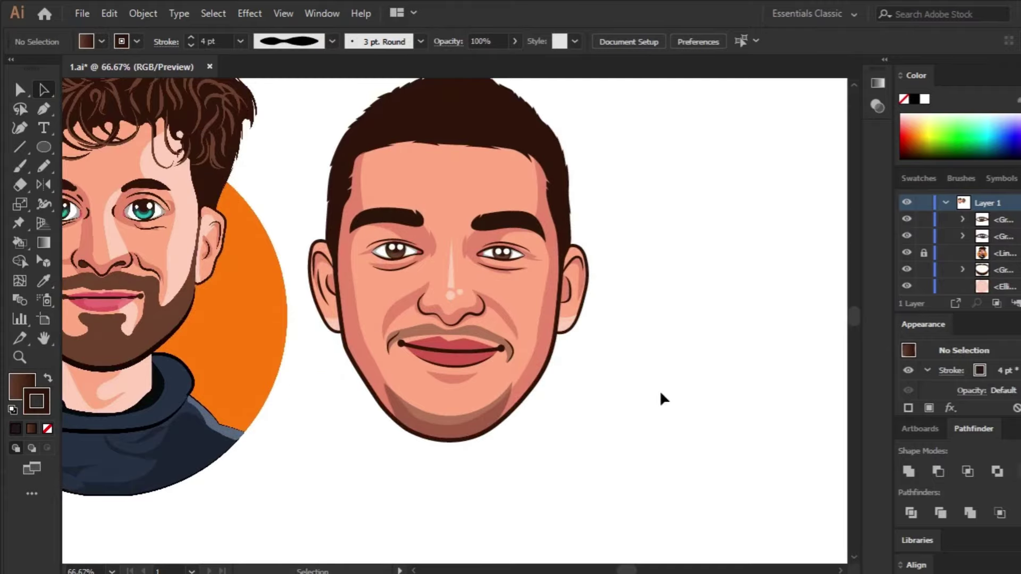
key(v)
click(565, 332)
click(623, 353)
key(ctrl+minus)
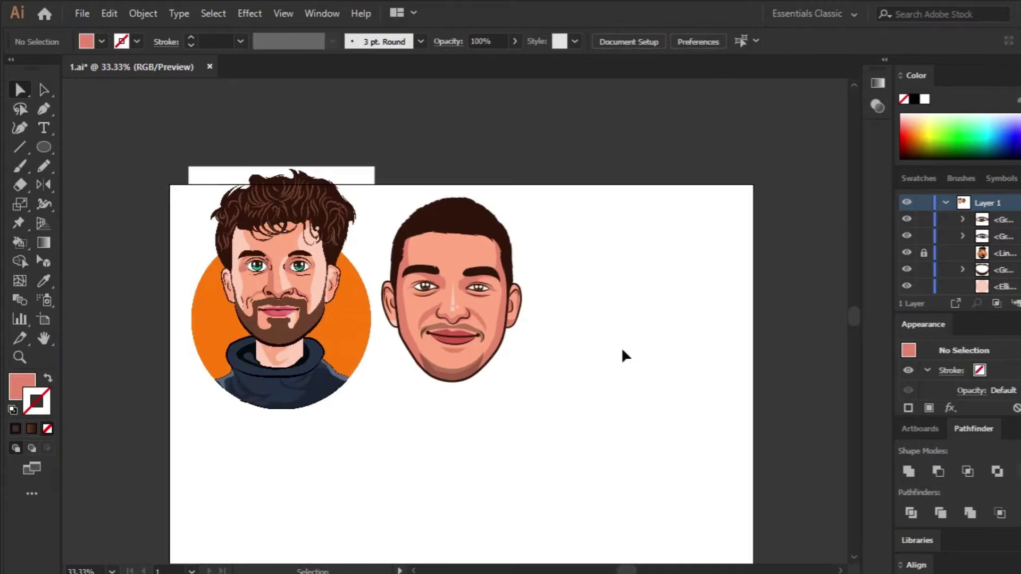
key(ctrl+plus)
key(ctrl+minus)
key(ctrl+plus)
key(ctrl+plus)
key(ctrl+plus)
key(ctrl+plus)
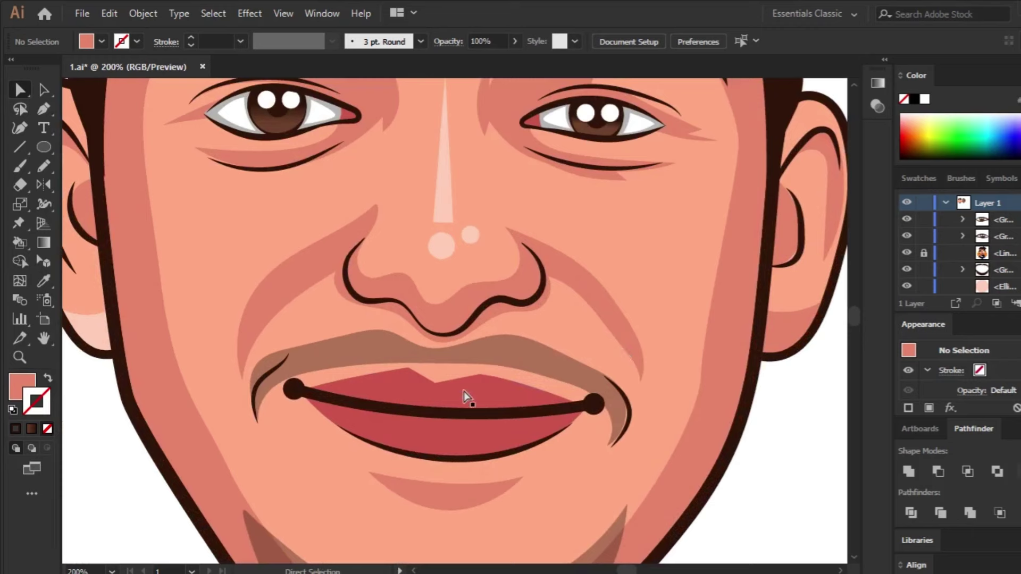
Round off the upper lip's middle anchor point into a smooth curve.
ctrl+click(437, 383)
drag(441, 369, 403, 420)
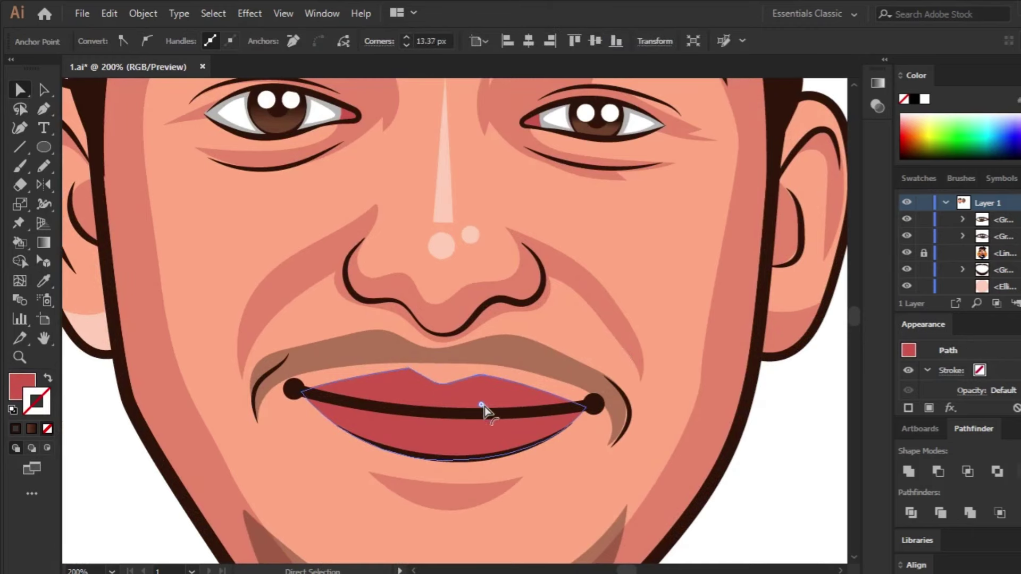
key(ctrl+shift+a)
key(ctrl+minus)
key(ctrl+minus)
key(ctrl+minus)
key(ctrl+minus)
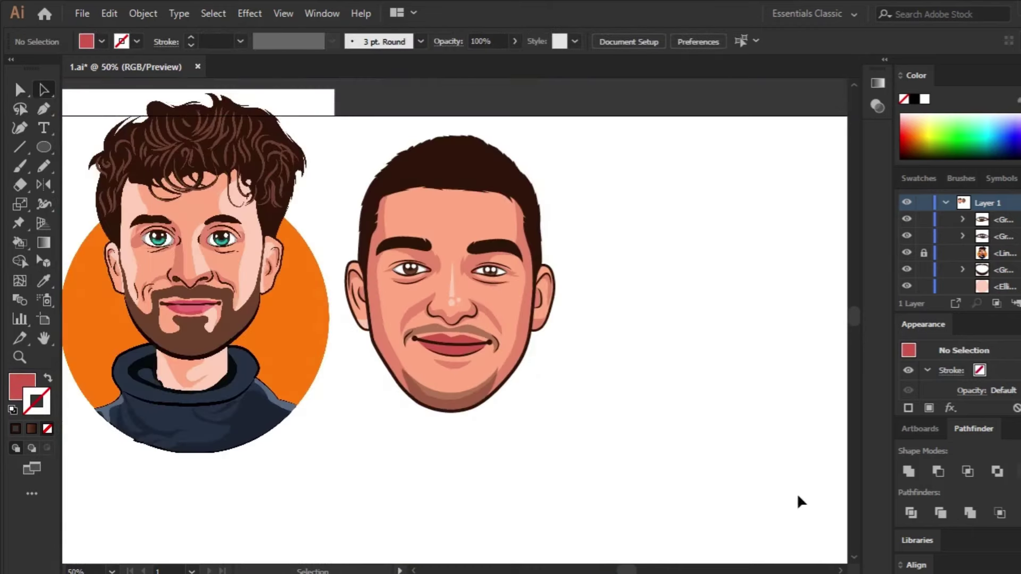
Place a copy of the cartoon face to the right beside the reference photo, hiding the other portraits.
click(908, 254)
key(ctrl+a)
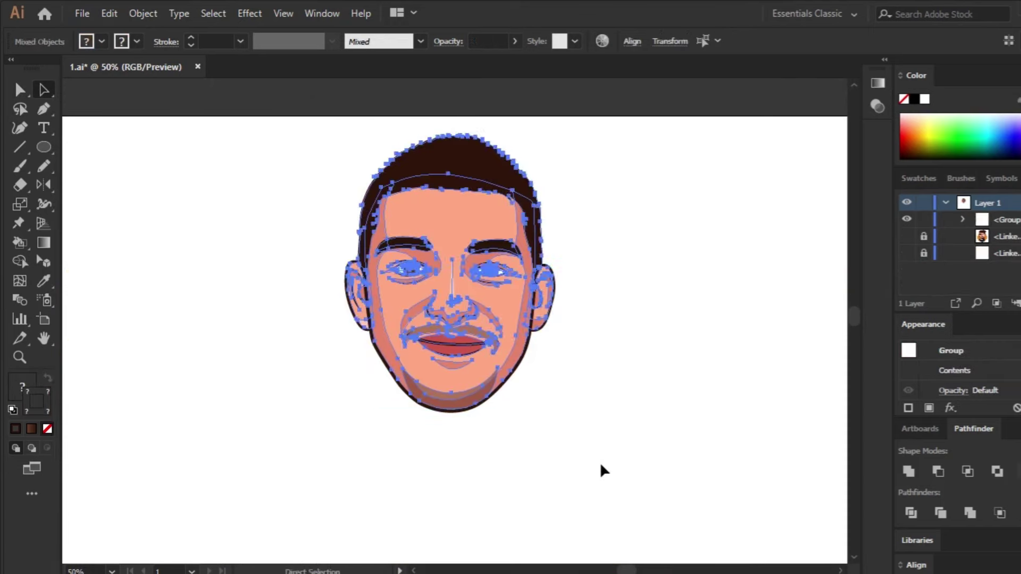
drag(452, 305, 716, 315)
click(906, 235)
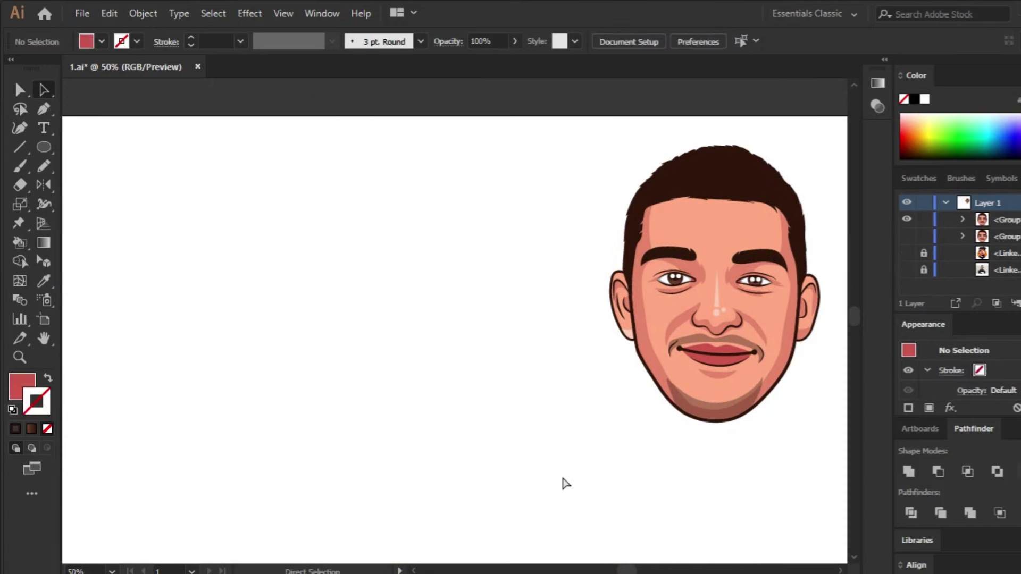
click(907, 270)
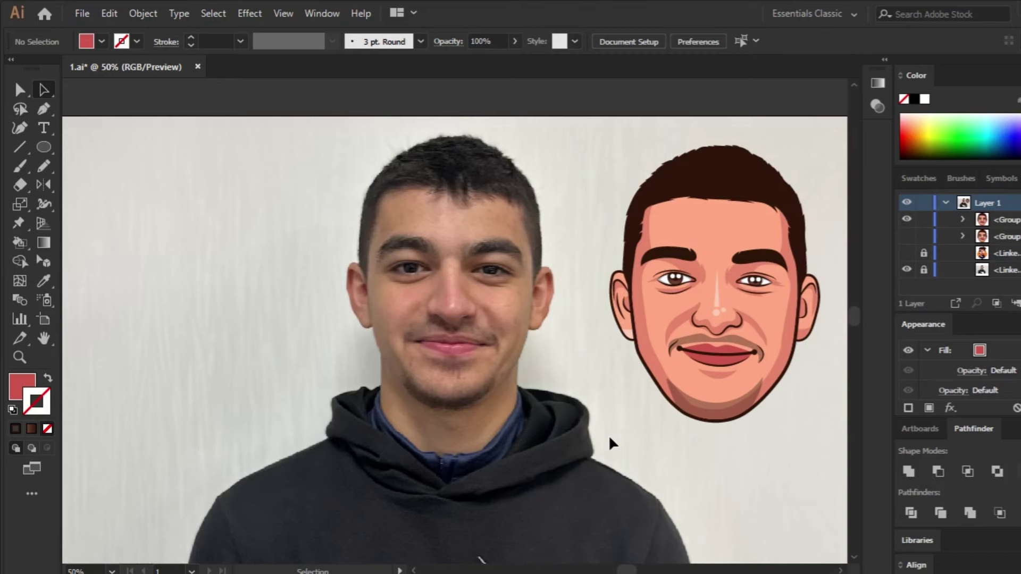
Draw a curved shadow shape along the right jaw filled with the dark outline colour.
drag(732, 426, 506, 413)
key(ctrl+plus)
key(p)
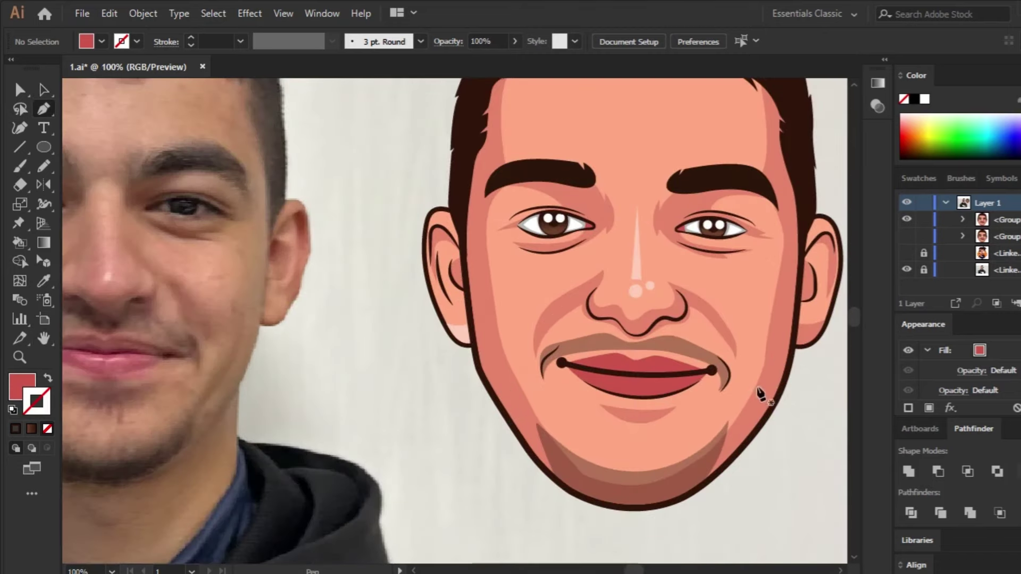
click(761, 375)
drag(721, 447, 715, 464)
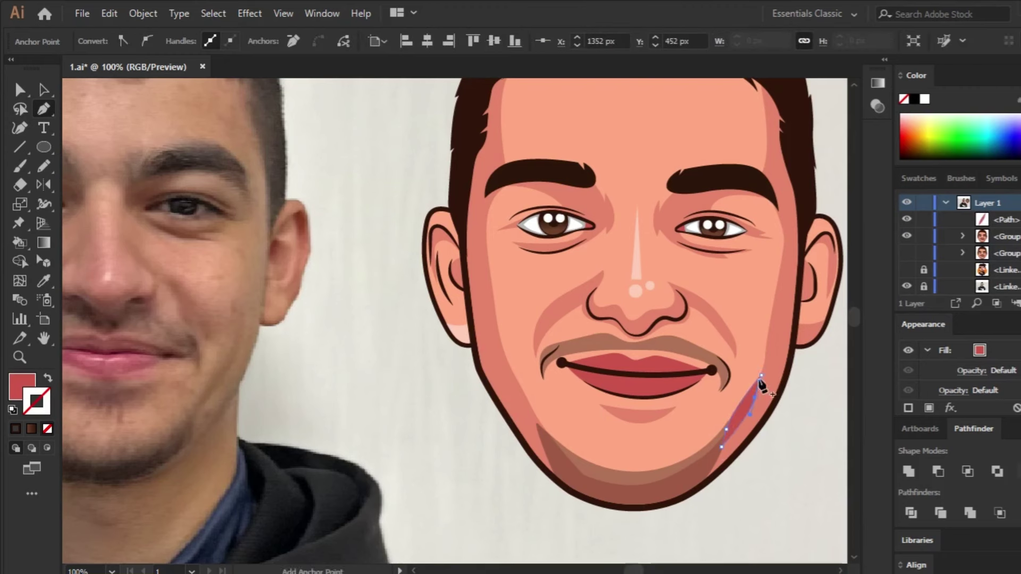
click(761, 374)
key(i)
click(690, 504)
Brush a crease at the right mouth corner and a fold line beside the nose.
drag(330, 395, 404, 417)
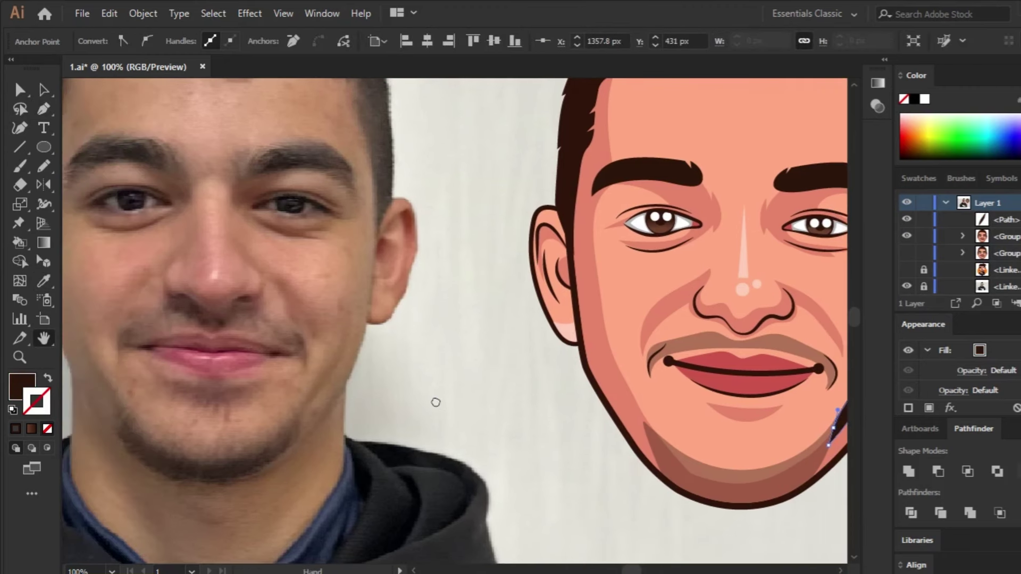
key(p)
click(802, 365)
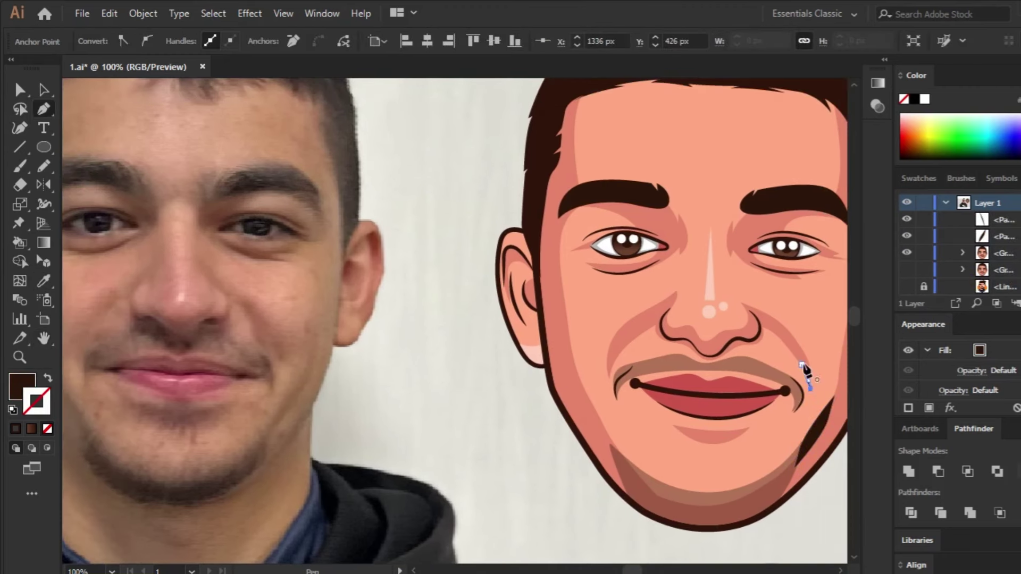
key(b)
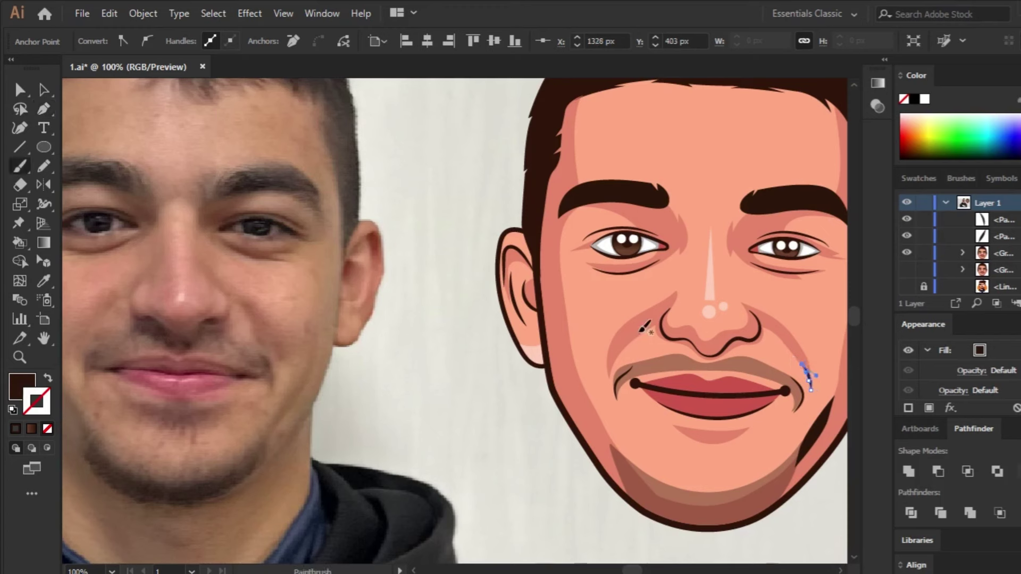
drag(796, 366, 809, 379)
drag(763, 328, 804, 367)
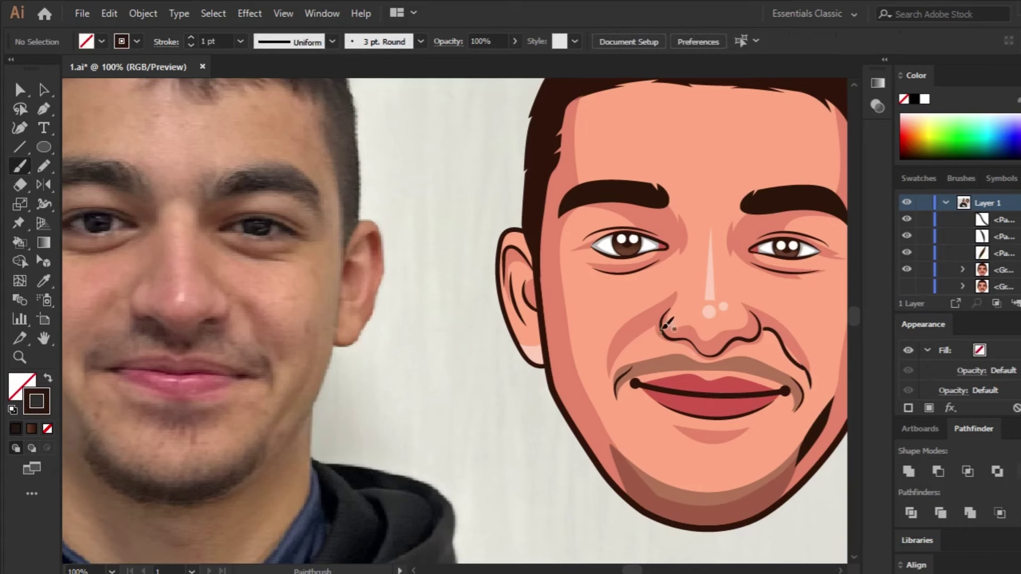
drag(662, 321, 619, 355)
scroll(479, 433, down, 1)
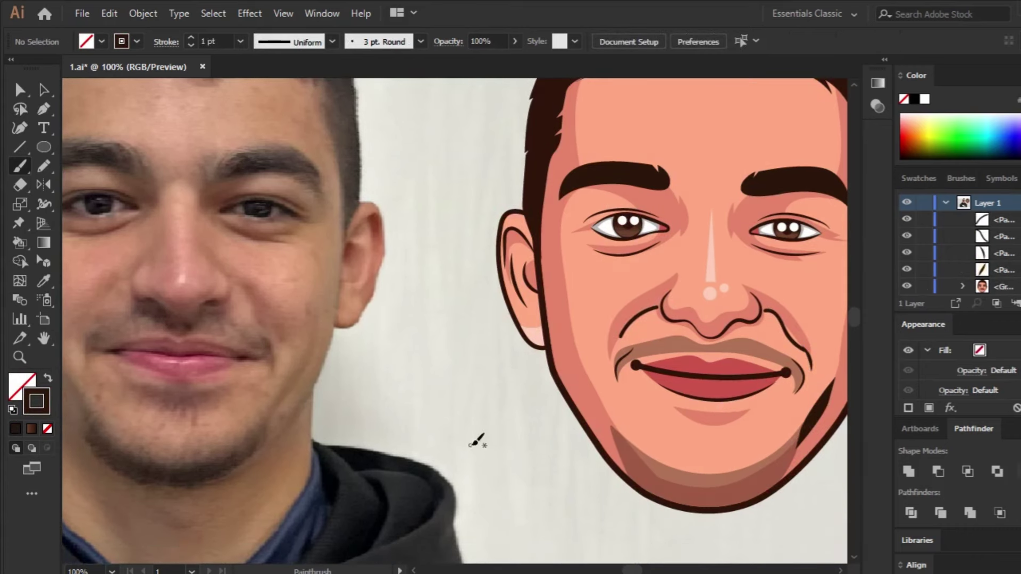
Pen a lower-lip highlight shape and a looped shape around the mouth.
key(p)
click(727, 391)
drag(672, 388, 658, 372)
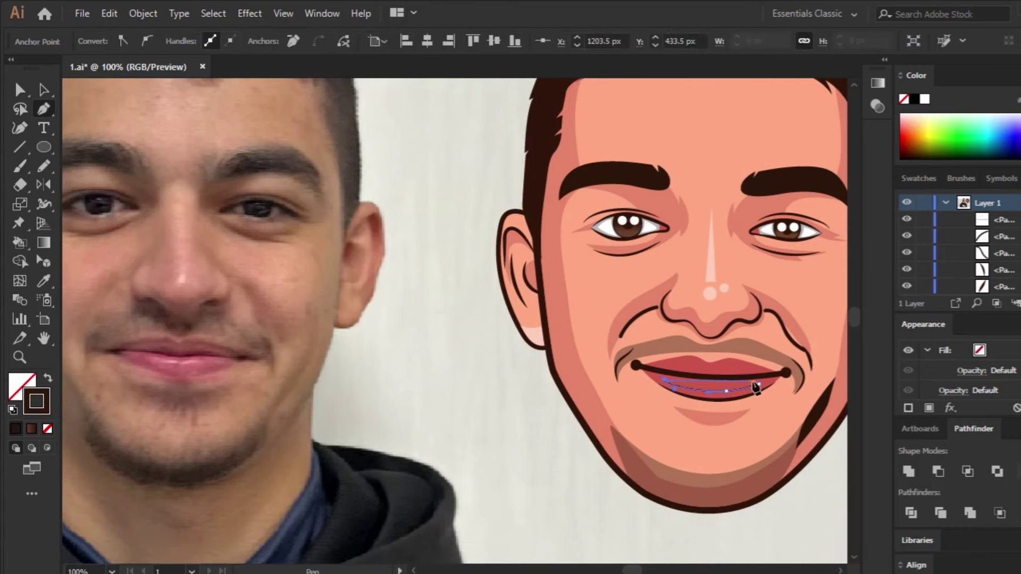
drag(759, 383, 778, 391)
click(754, 359)
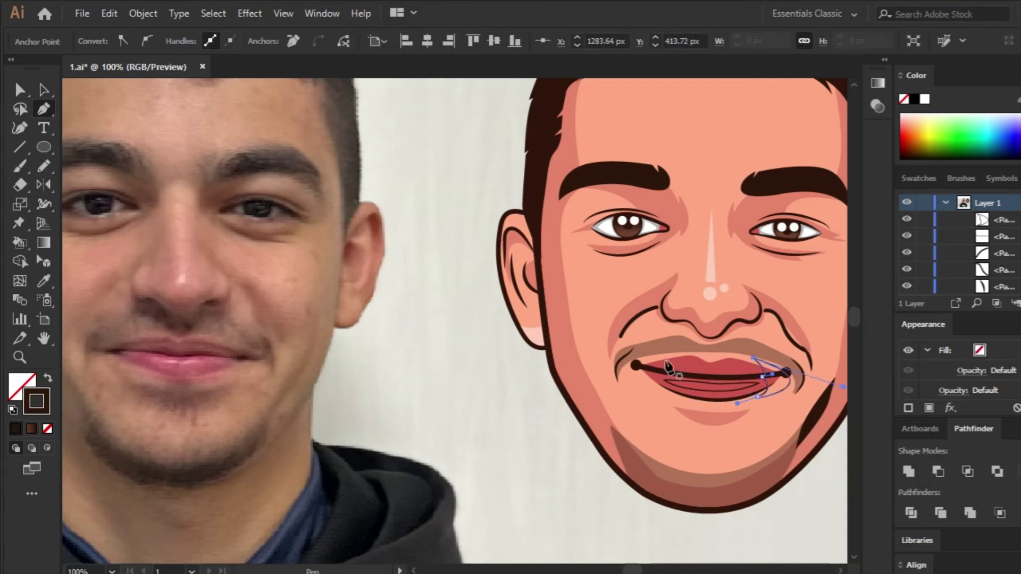
drag(665, 392, 649, 381)
drag(641, 346, 686, 327)
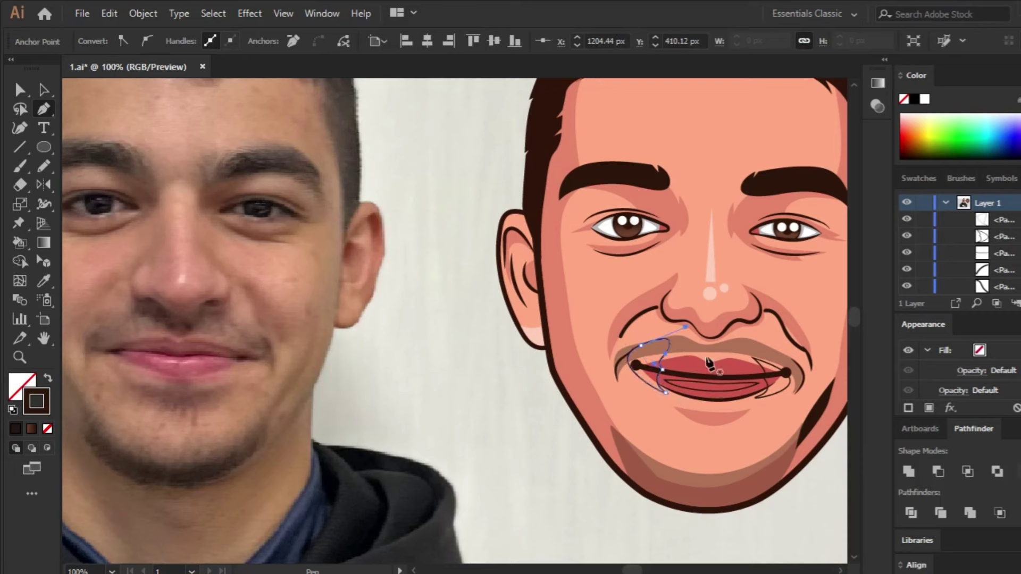
click(674, 363)
Outline the upper-lip highlight and draw a line along the lower teeth.
click(713, 370)
click(726, 364)
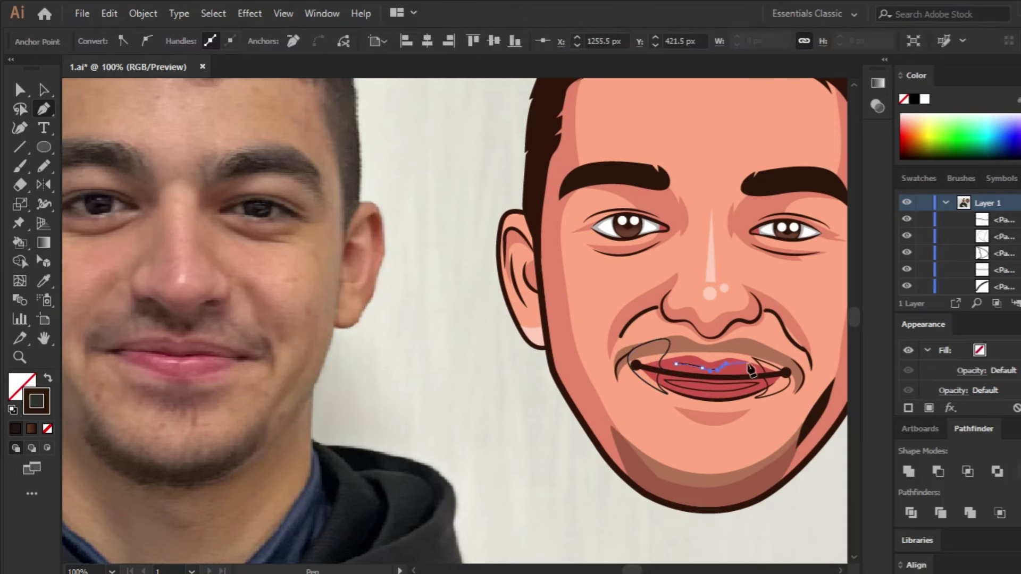
click(706, 363)
click(692, 366)
click(734, 385)
click(716, 384)
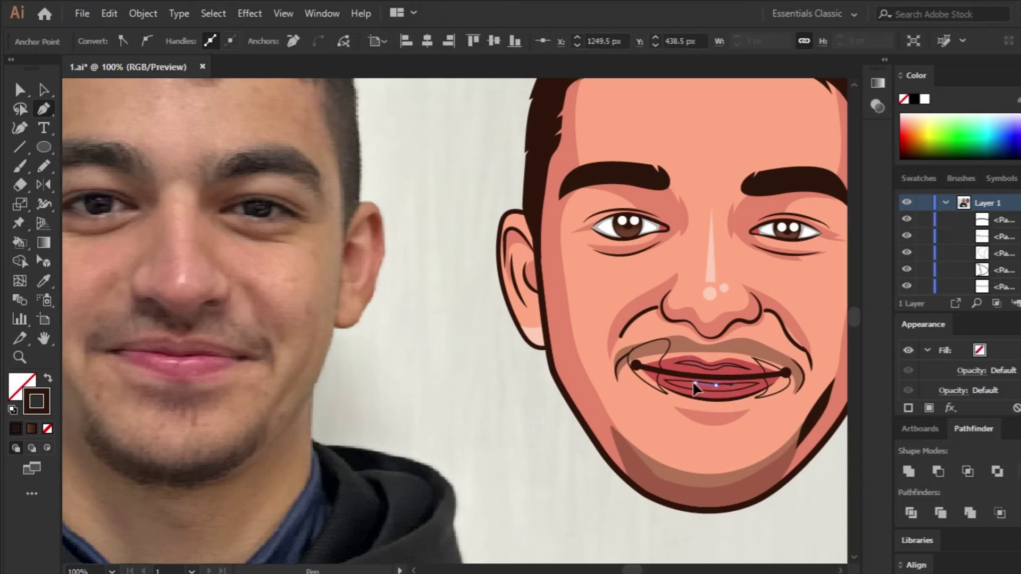
click(684, 383)
Start a shadow shape on the left jaw with its first two points.
key(ctrl+minus)
scroll(565, 385, left, 3)
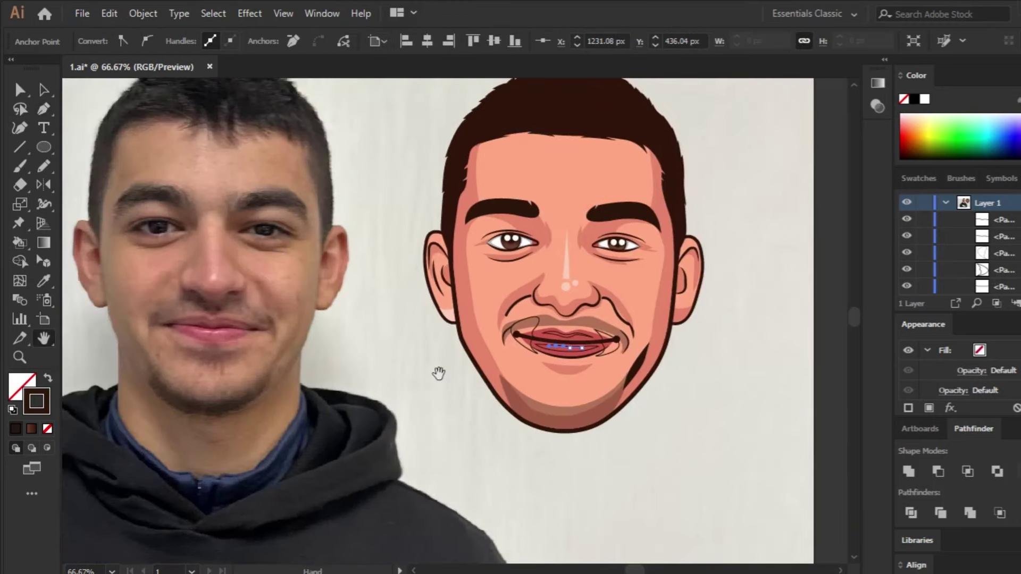
click(481, 335)
click(494, 355)
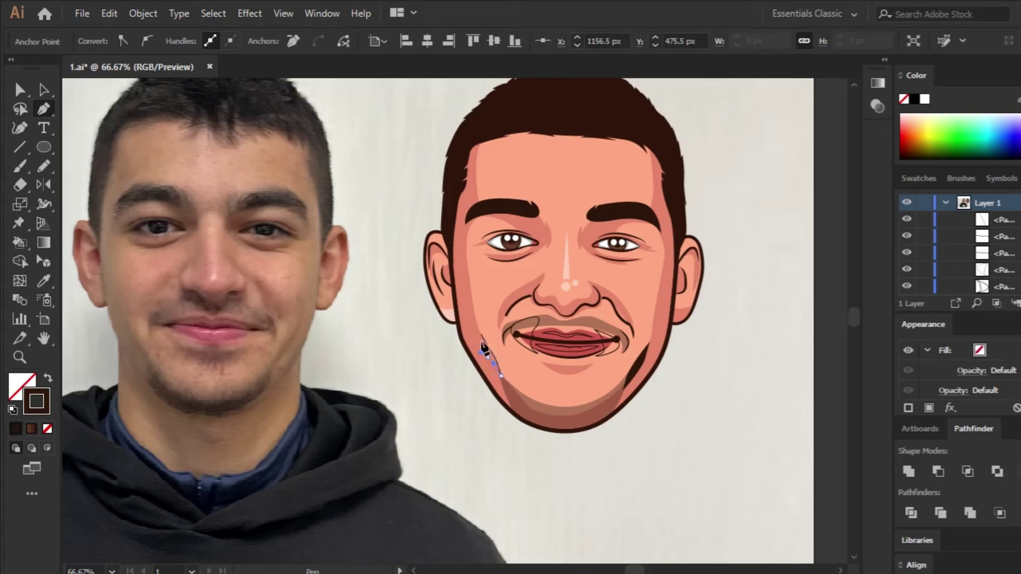
Close the left jaw crescent, swap its fill and stroke, and set opacity to 21.
click(482, 338)
key(ctrl+plus)
key(ctrl+plus)
key(ctrl+plus)
key(shift+x)
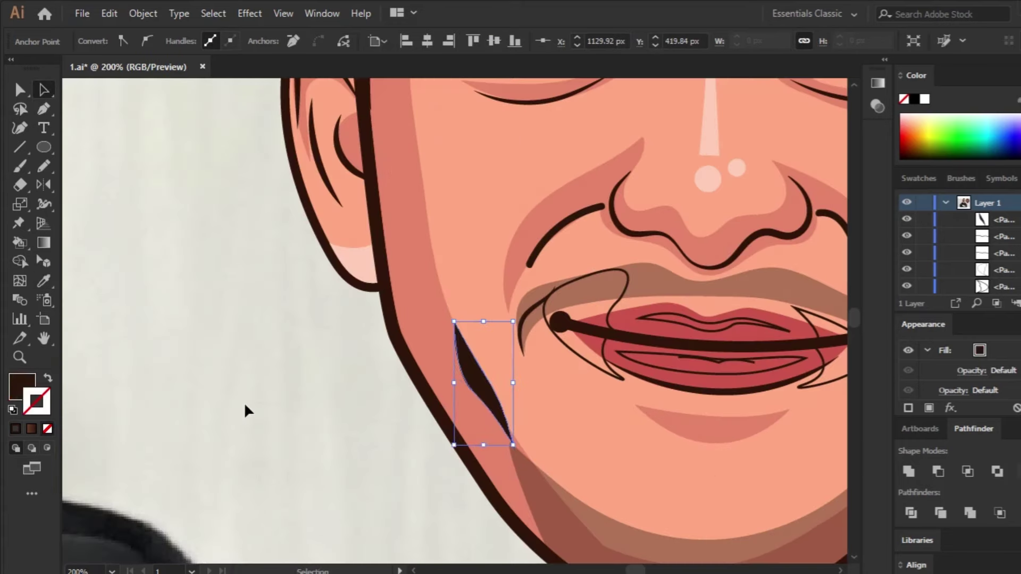
text(21)
key(Return)
click(262, 365)
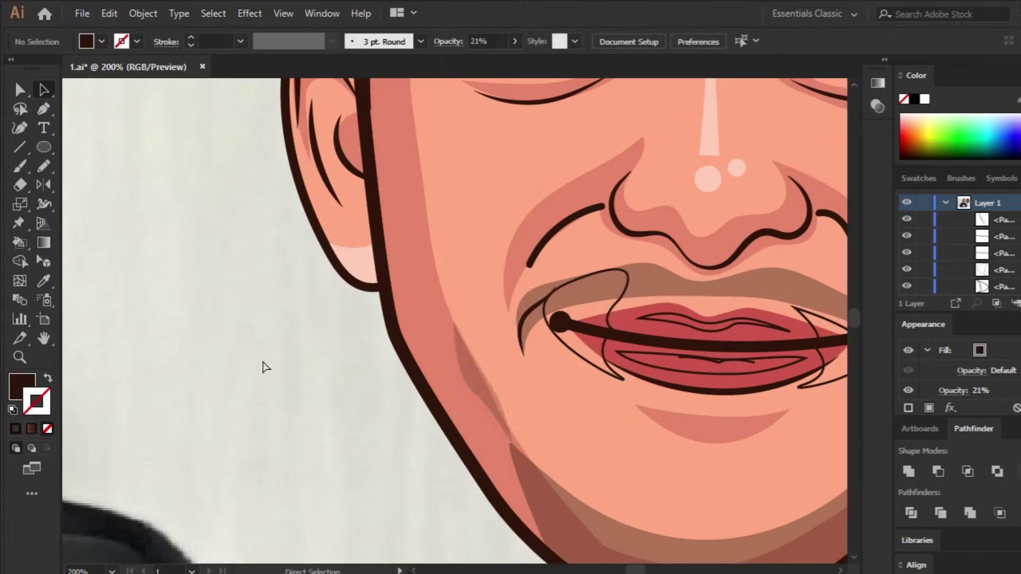
key(ctrl+minus)
Give the jaw crescent a reddish-brown fill from the Color Picker.
click(486, 389)
double_click(22, 386)
drag(494, 264, 542, 283)
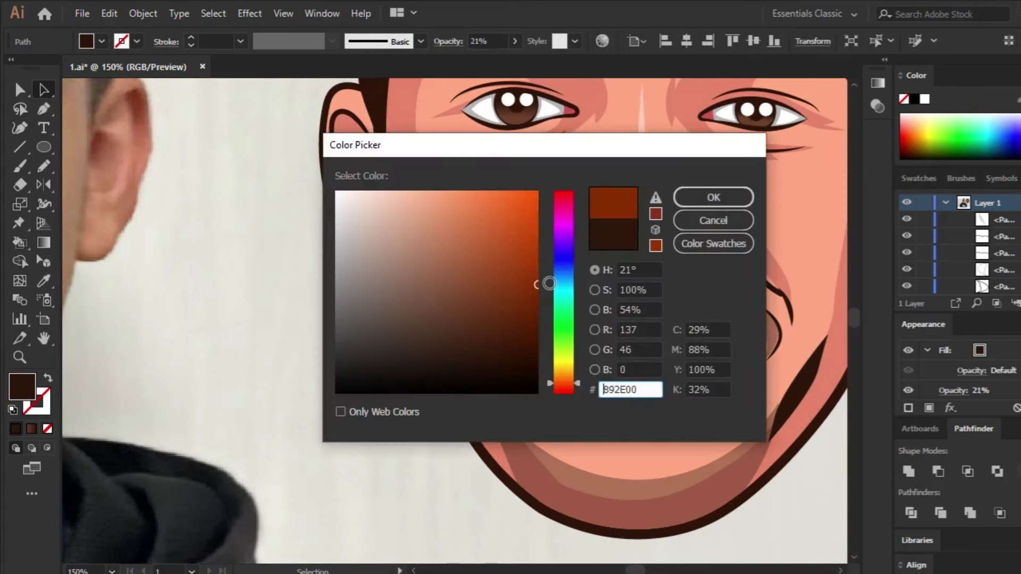
click(713, 196)
click(428, 452)
key(ctrl+minus)
drag(427, 452, 222, 493)
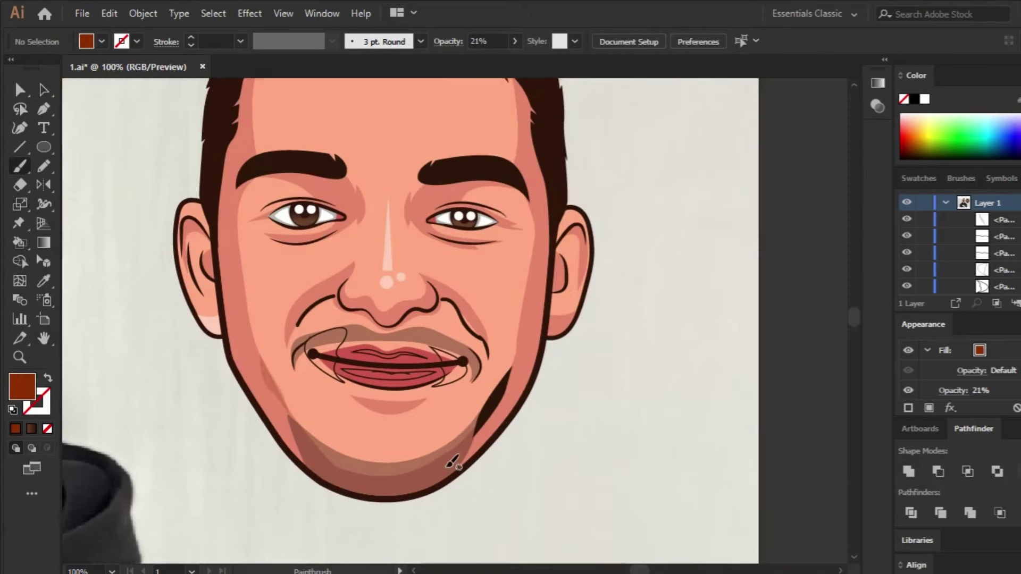
Apply a colour sampled from the artwork to the jaw crescent.
click(490, 406)
key(i)
click(271, 371)
key(a)
click(611, 384)
Remove the sketch region around the lips with the Shape Builder.
scroll(611, 385, up, 1)
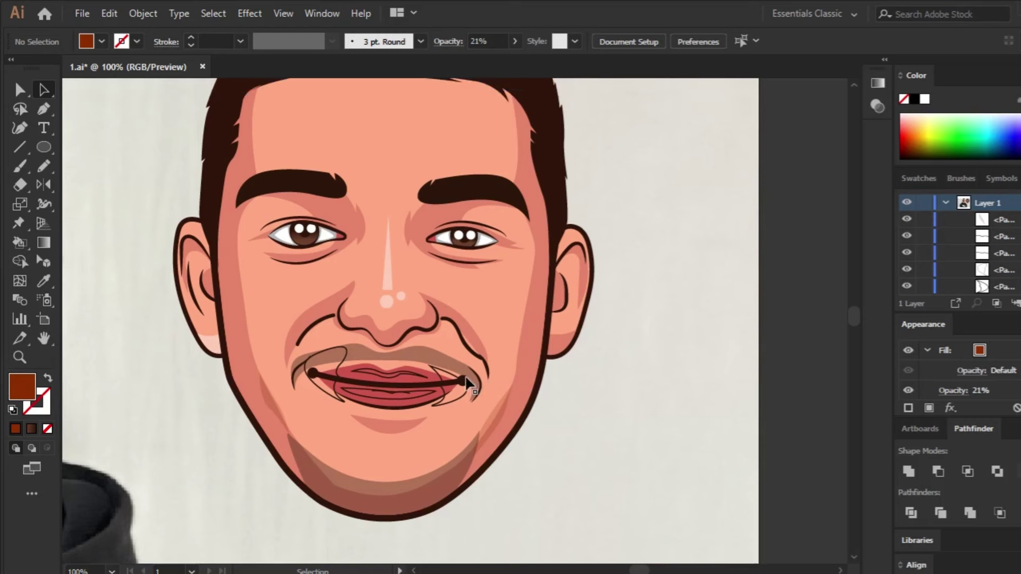
click(448, 386)
drag(311, 394, 342, 363)
key(shift+m)
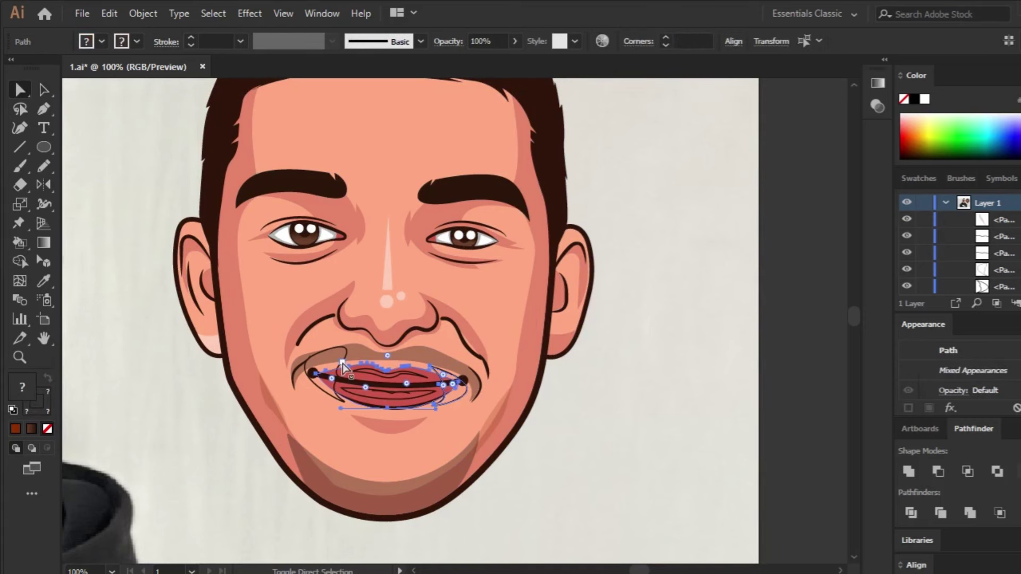
alt+click(461, 384)
key(ctrl+shift+a)
key(a)
click(343, 359)
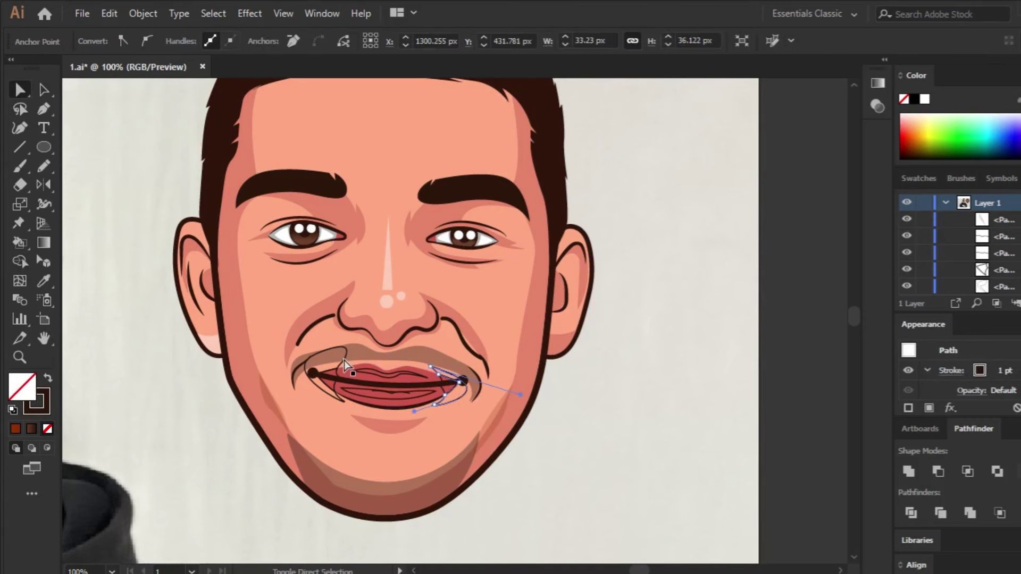
key(ctrl+shift+a)
click(336, 376)
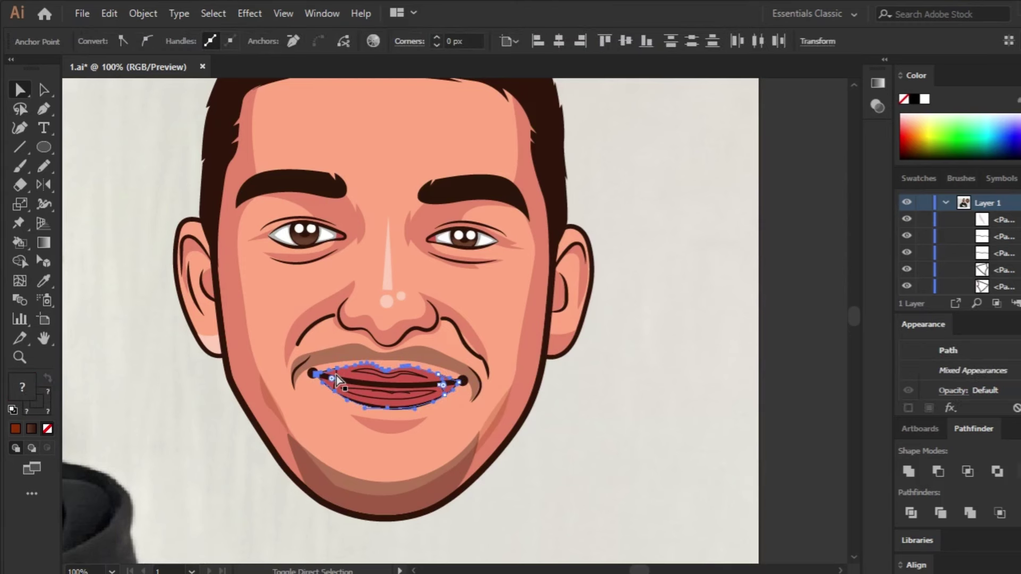
key(ctrl+shift+a)
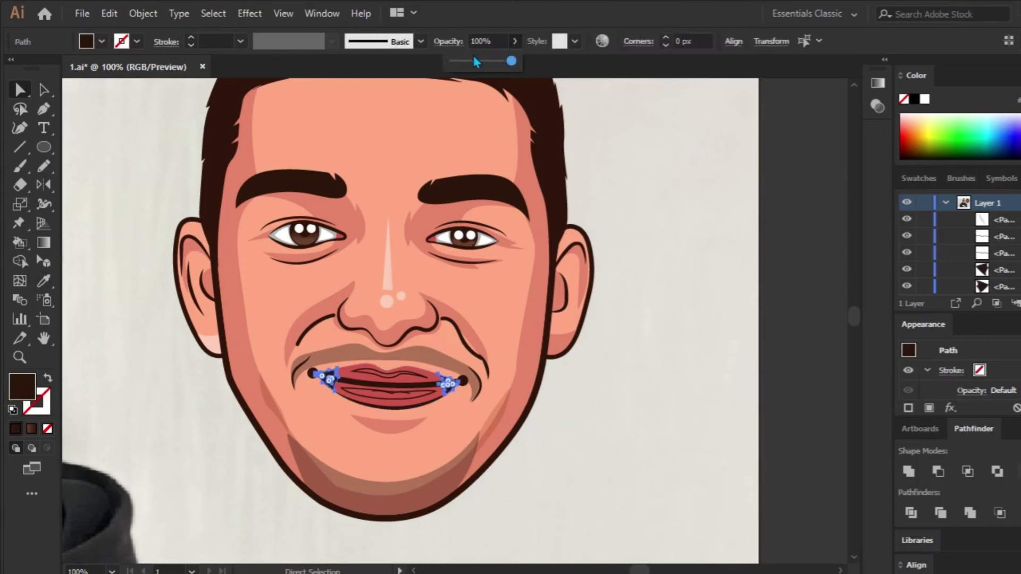
Fade the mouth-corner shapes to 18% opacity and give the upper-lip highlight the skin colour.
click(644, 306)
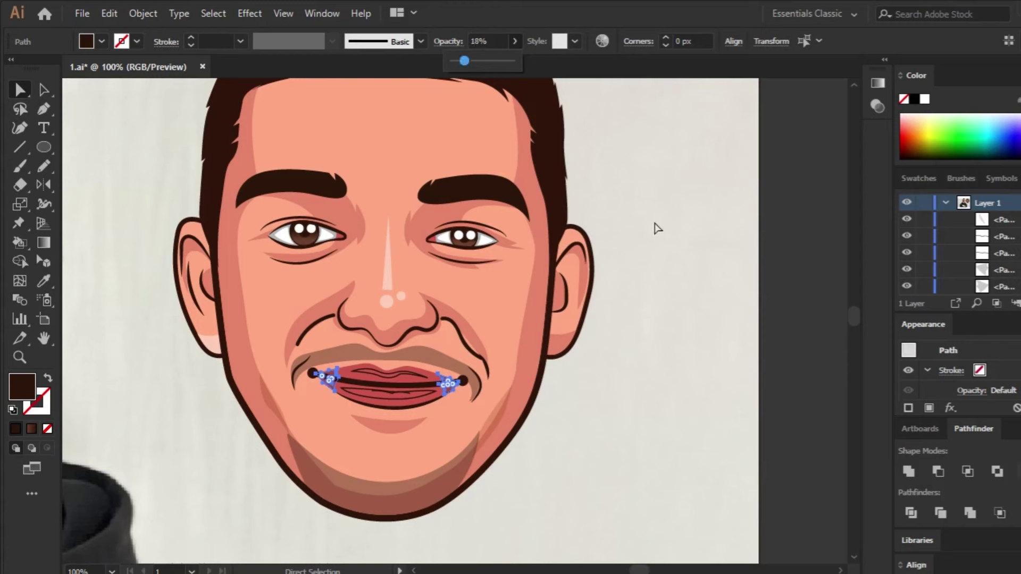
click(413, 375)
key(i)
click(495, 373)
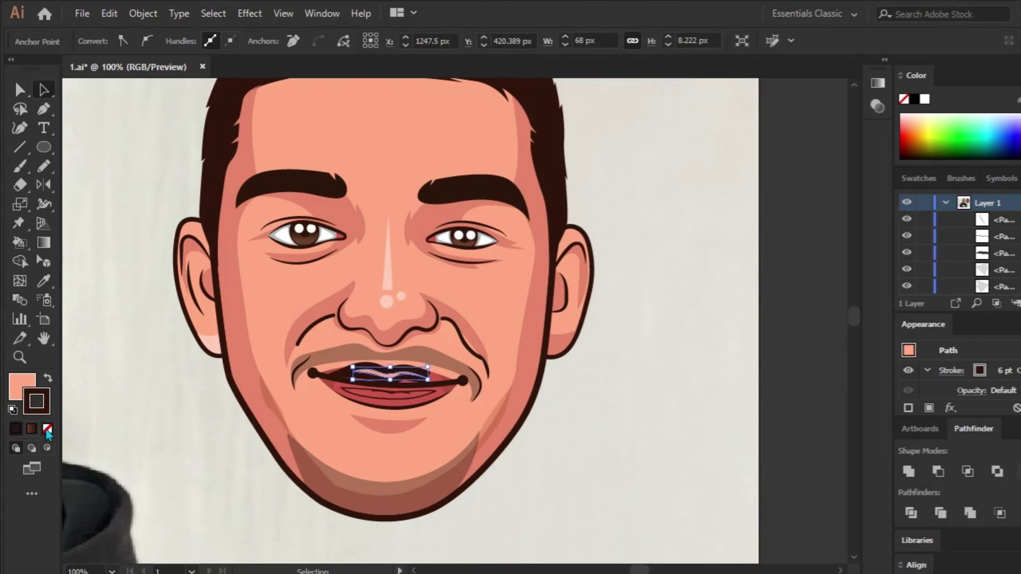
Lower the upper-lip highlight's opacity to 14%.
key(v)
key(ctrl+shift+a)
click(385, 381)
key(ctrl+plus)
key(ctrl+plus)
key(ctrl+plus)
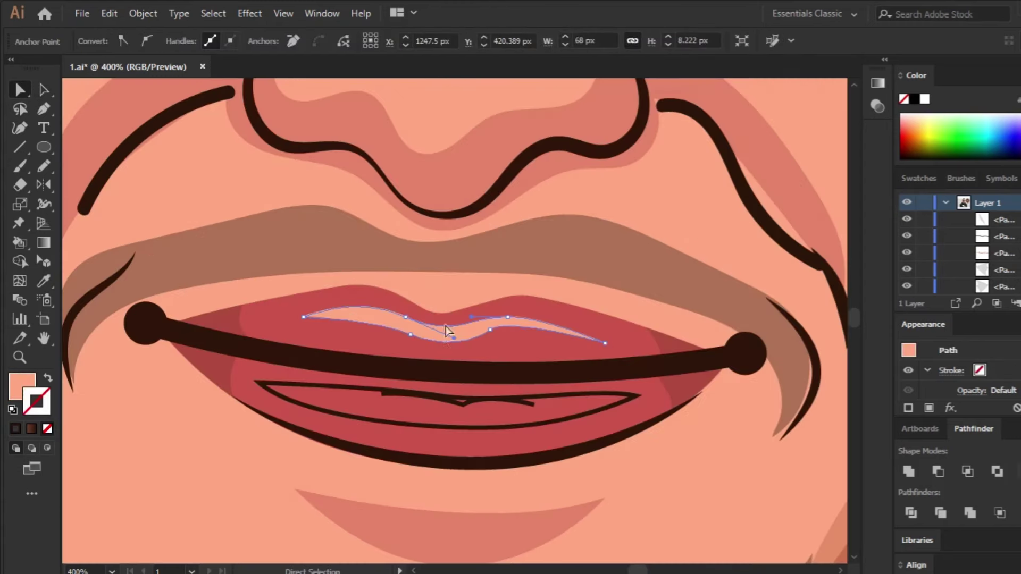
click(514, 40)
drag(470, 61, 462, 62)
Copy the highlight's look onto the lower-lip shape and set its opacity to 38%.
click(444, 427)
key(i)
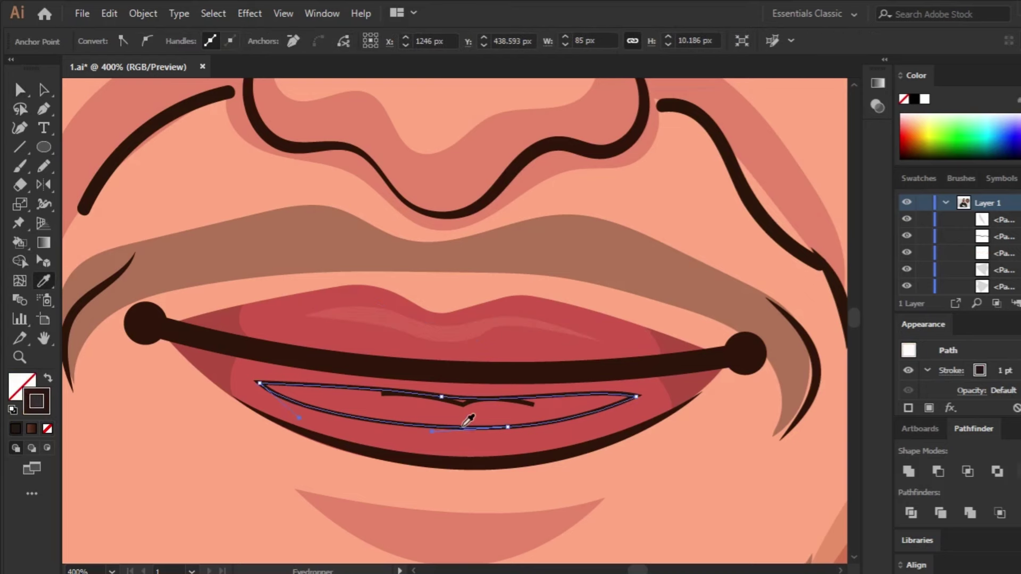
click(404, 319)
key(v)
click(559, 417)
click(515, 41)
drag(462, 62, 475, 61)
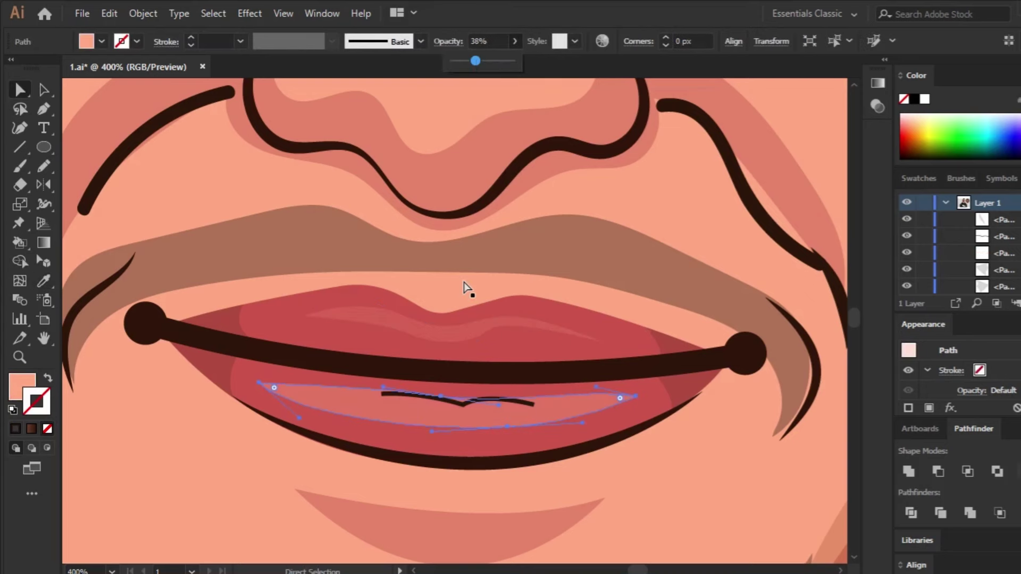
Give the small lower-lip curve a light pink stroke instead of a fill.
click(464, 407)
key(i)
scroll(645, 278, up, 3)
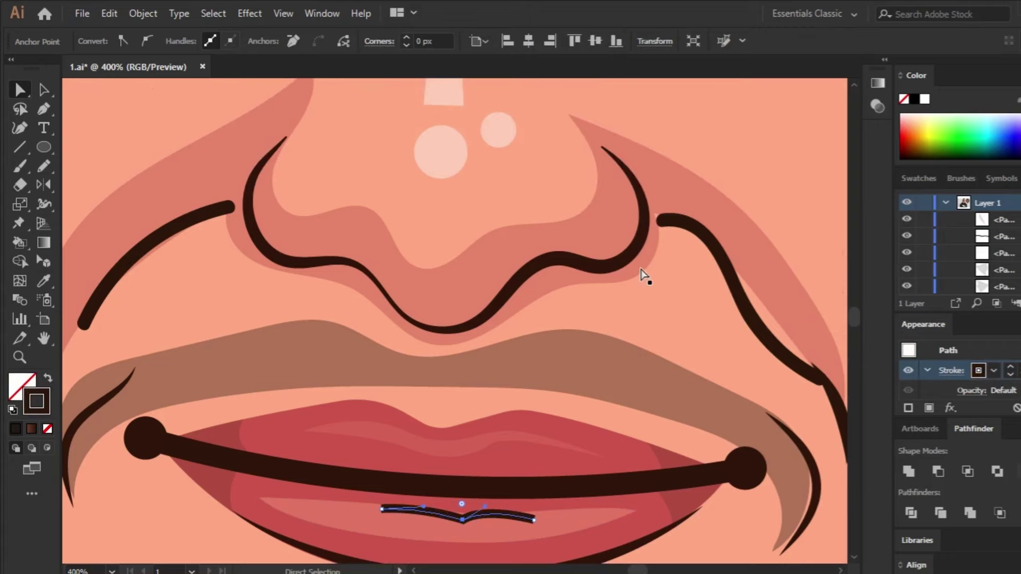
click(434, 155)
scroll(319, 266, down, 2)
click(48, 378)
click(951, 370)
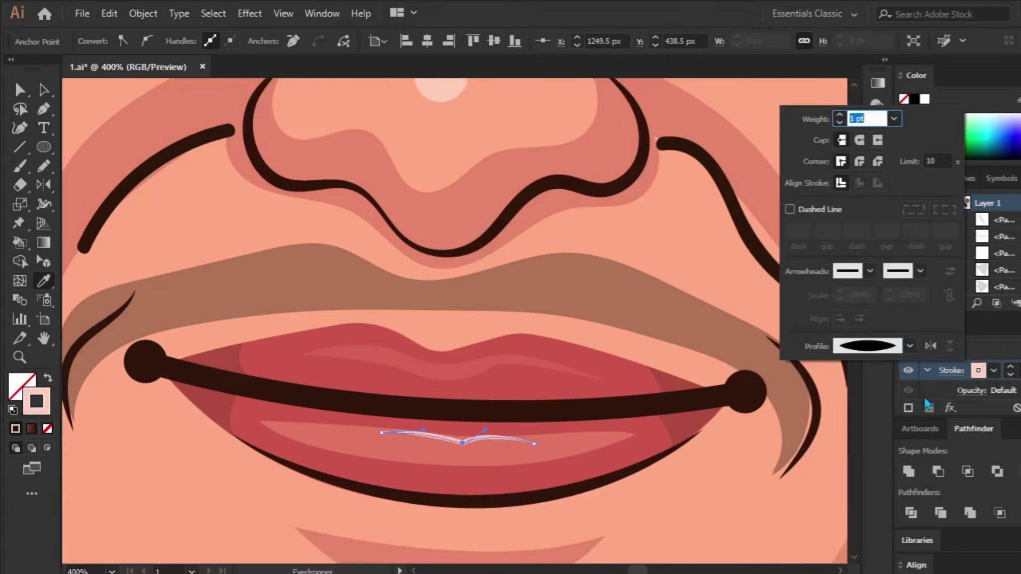
key(ctrl+1)
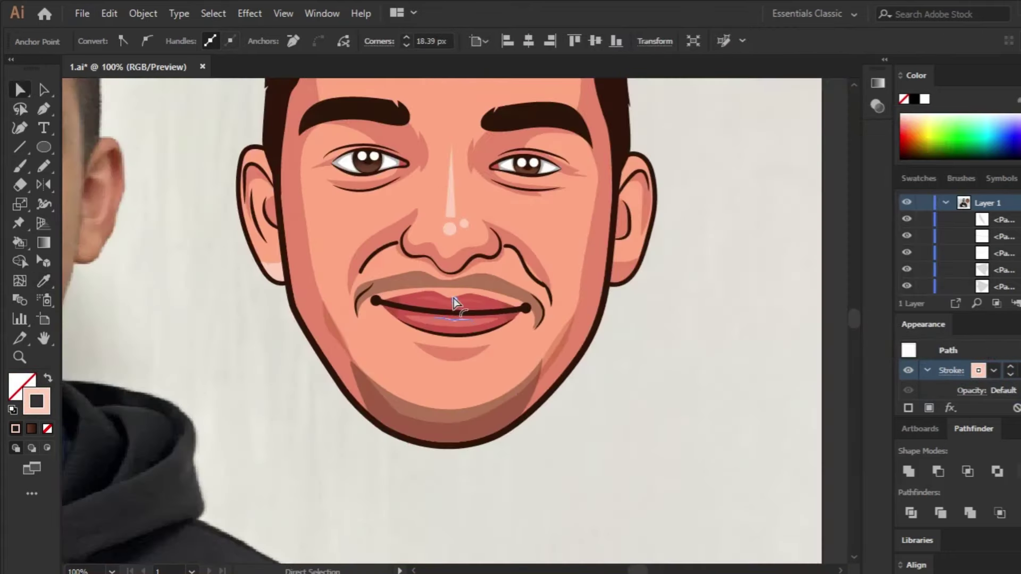
click(684, 358)
scroll(670, 461, up, 2)
Change the smile-line brush from round to the Basic stroke.
key(a)
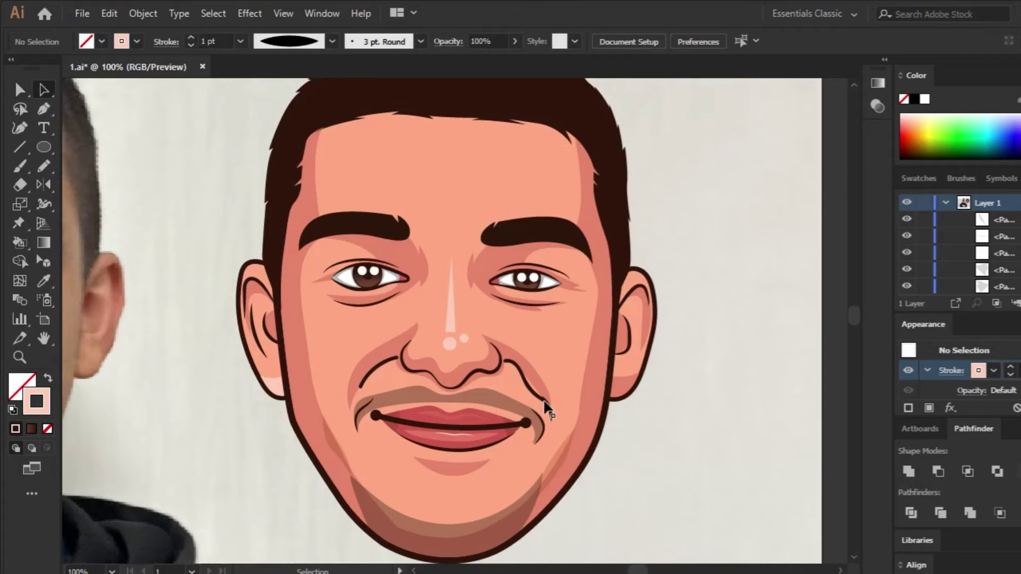
click(545, 403)
click(420, 41)
click(320, 110)
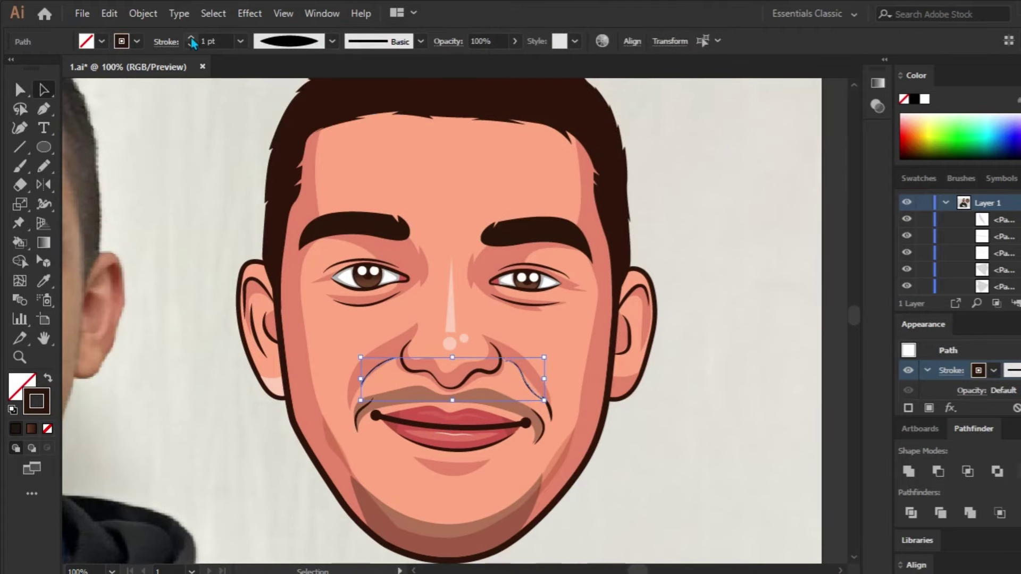
click(617, 477)
scroll(617, 477, up, 1)
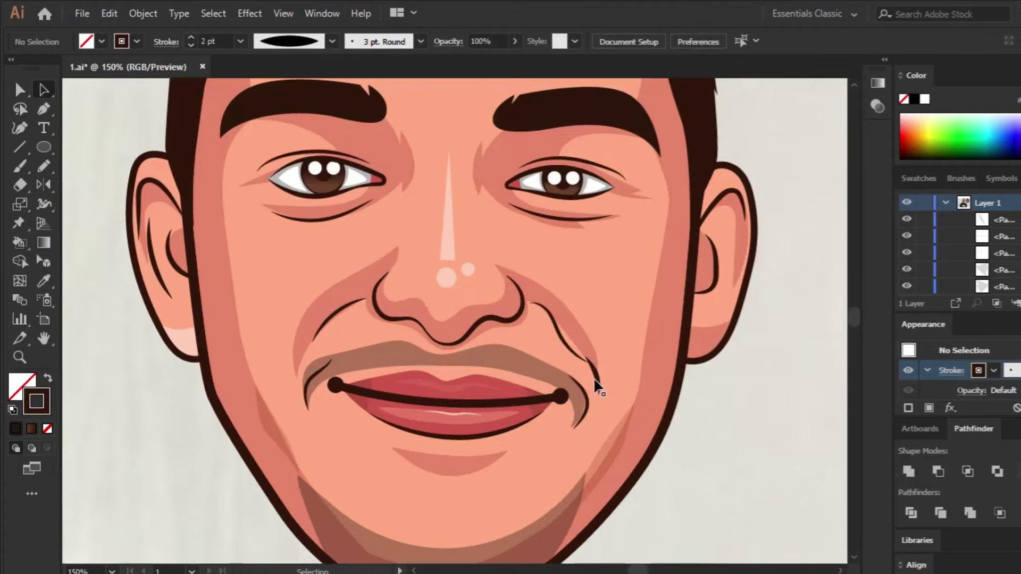
Lower the jaw shadow shapes' opacity to 65% in the Transparency settings.
click(593, 377)
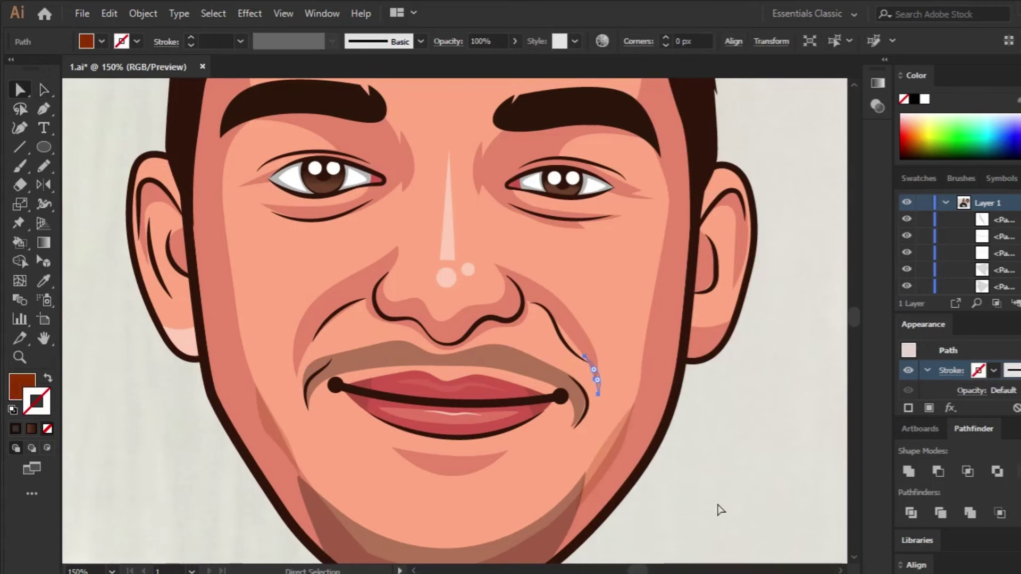
shift+click(585, 486)
shift+click(279, 426)
key(i)
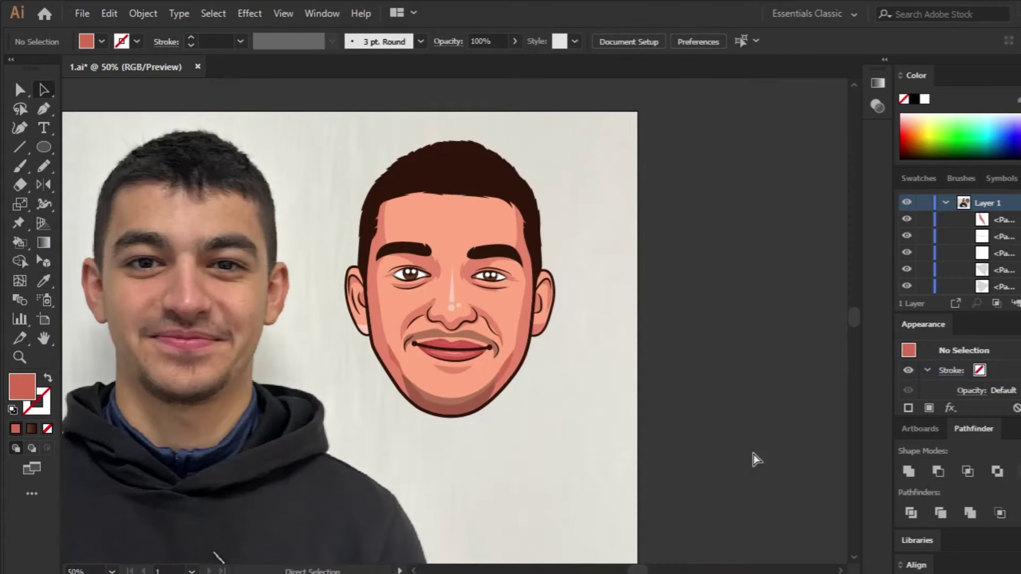
key(ctrl+plus)
key(ctrl+plus)
key(ctrl+plus)
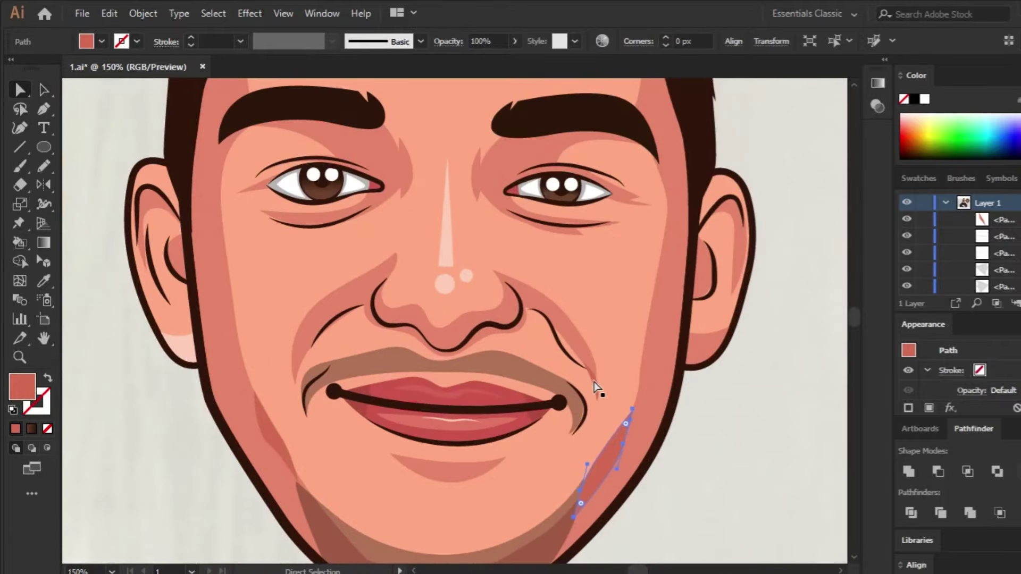
shift+click(595, 385)
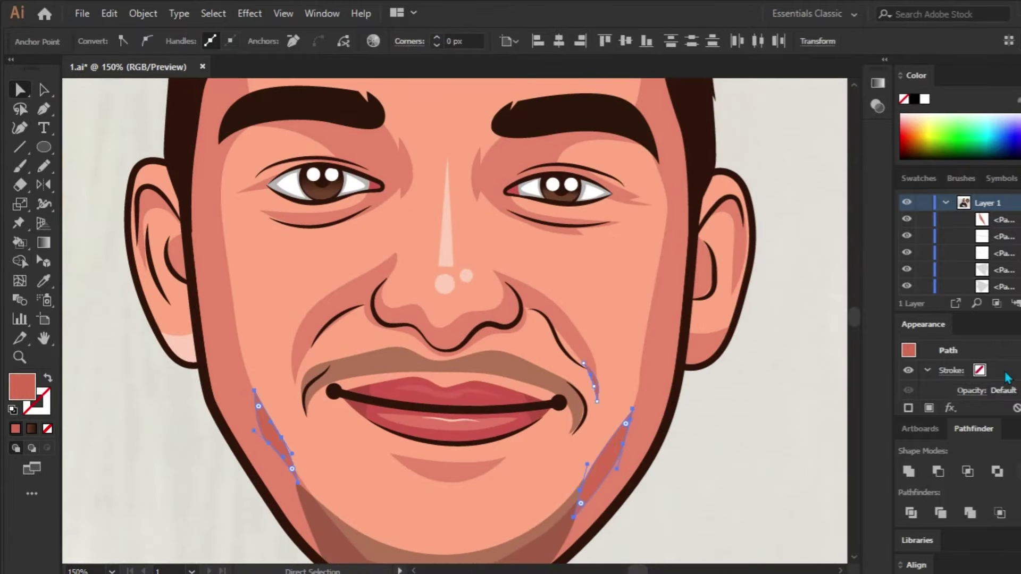
click(448, 41)
click(440, 67)
drag(441, 86, 419, 90)
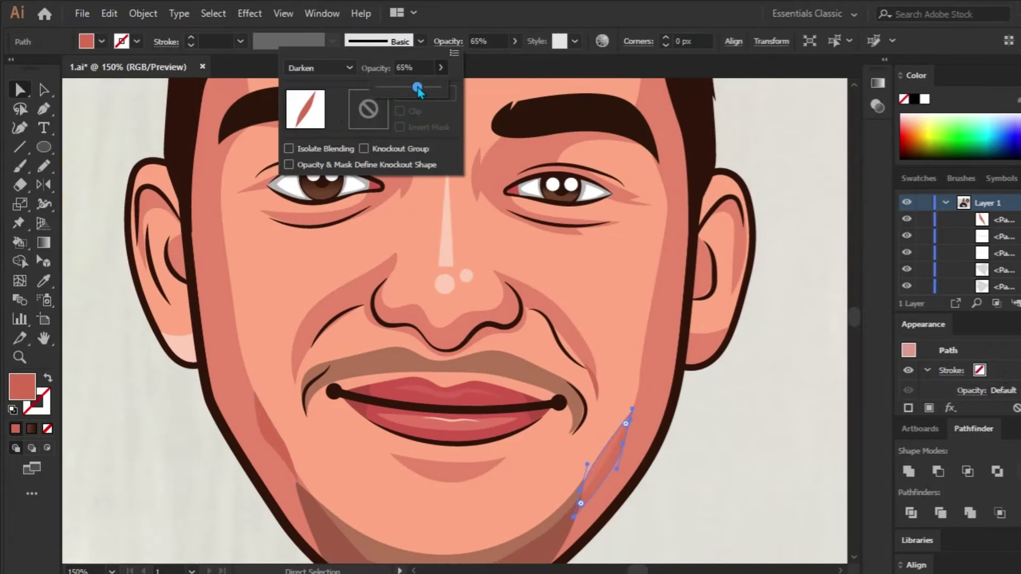
click(713, 458)
Raise the right cheek shadow's opacity to 82%.
click(592, 384)
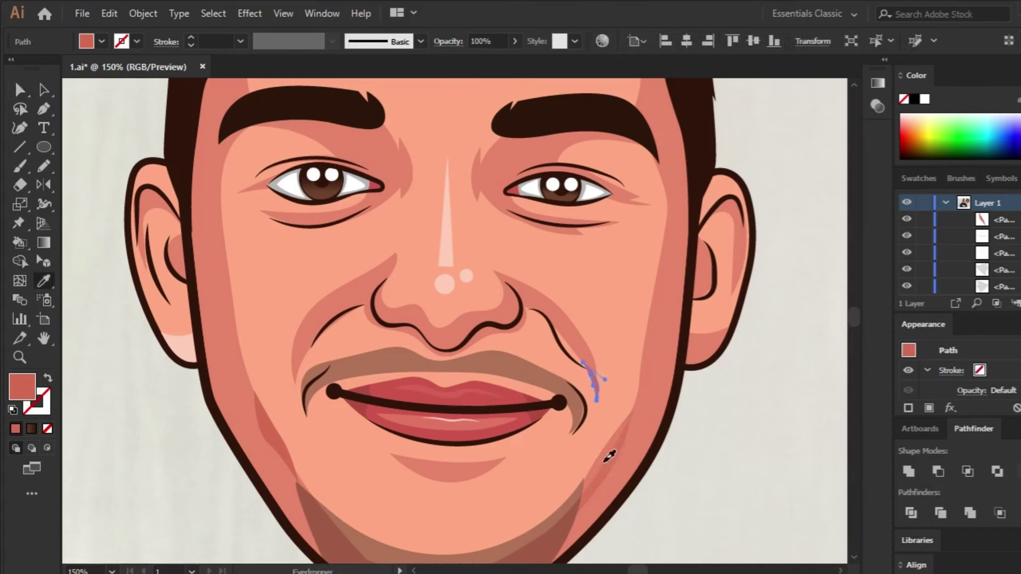
click(725, 428)
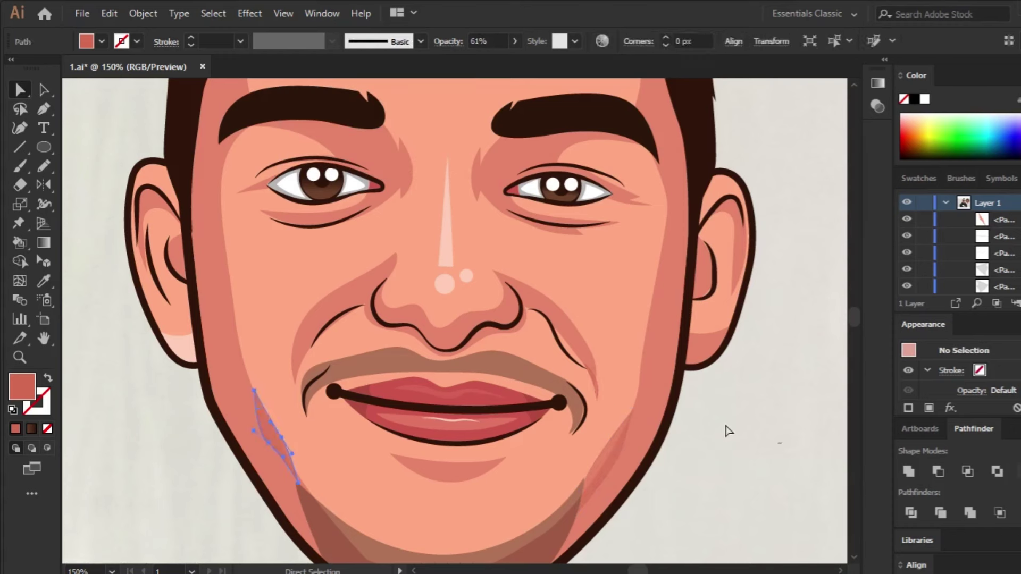
click(595, 386)
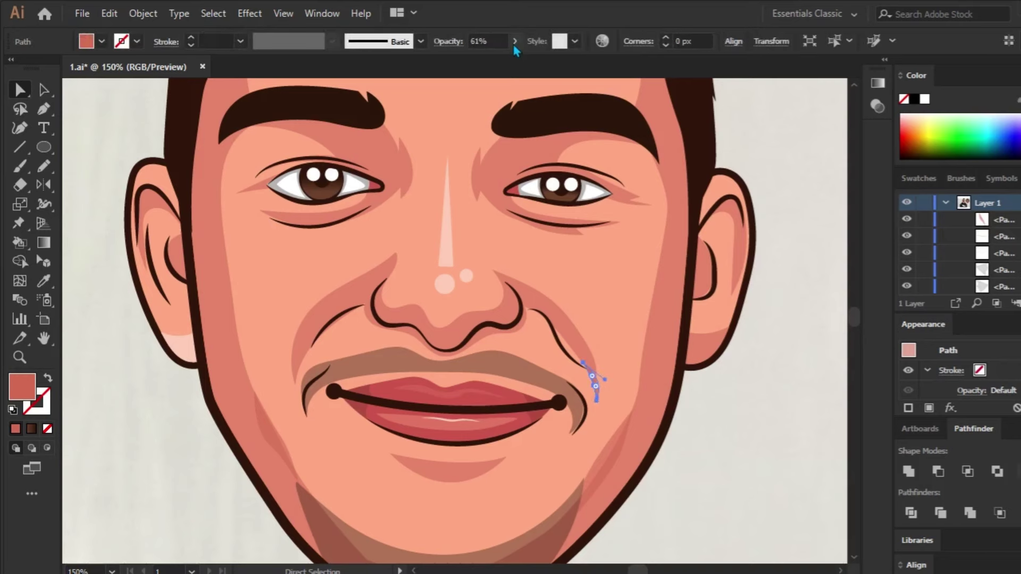
click(729, 467)
key(ctrl+1)
click(557, 413)
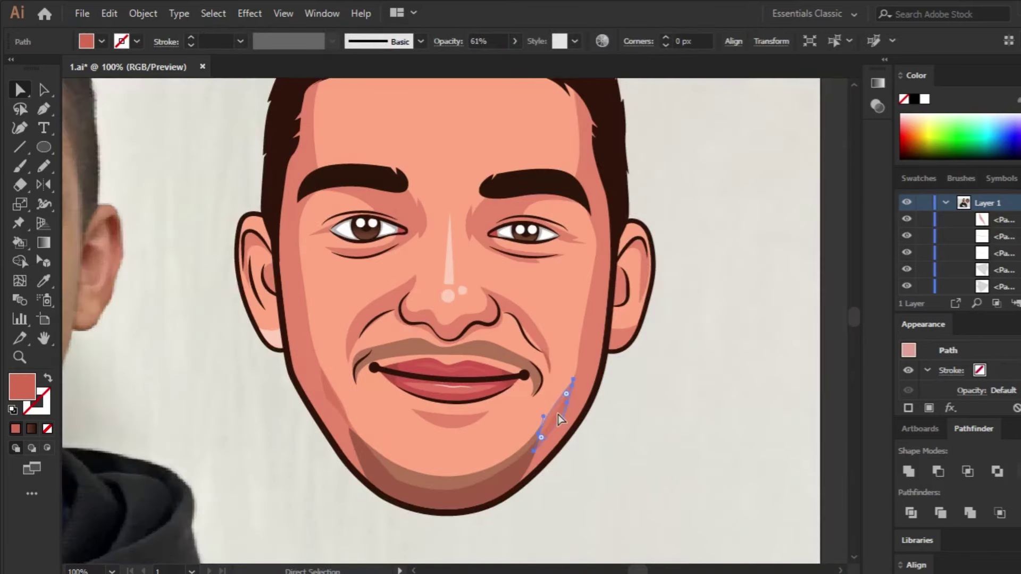
click(515, 40)
drag(485, 62, 502, 62)
click(709, 437)
click(337, 400)
click(719, 381)
key(ctrl+0)
Check the mouth line, then zoom out to frame the cartoon face beside the reference photo and marquee-check the whole face.
scroll(426, 354, up, 5)
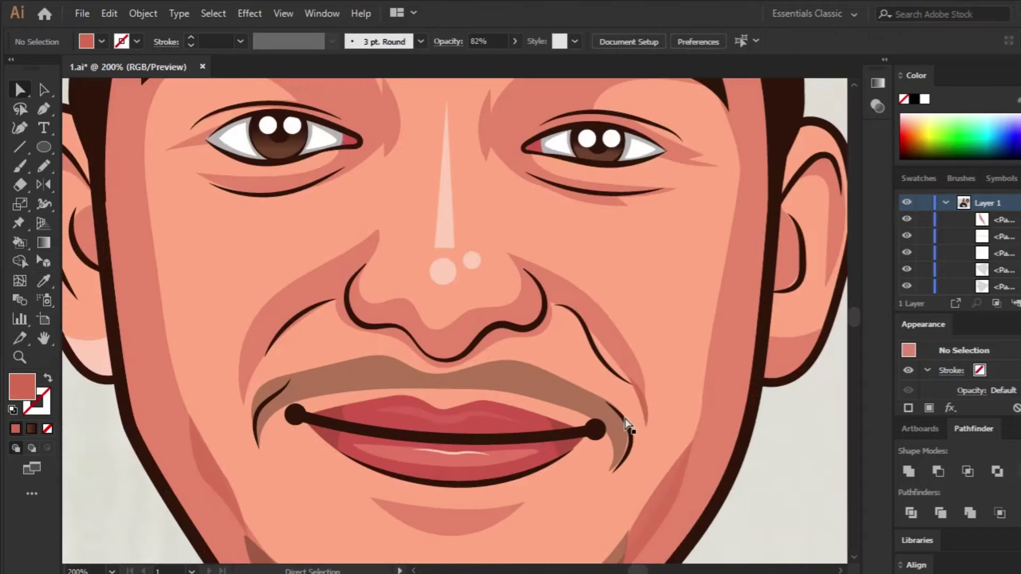
click(535, 438)
click(796, 478)
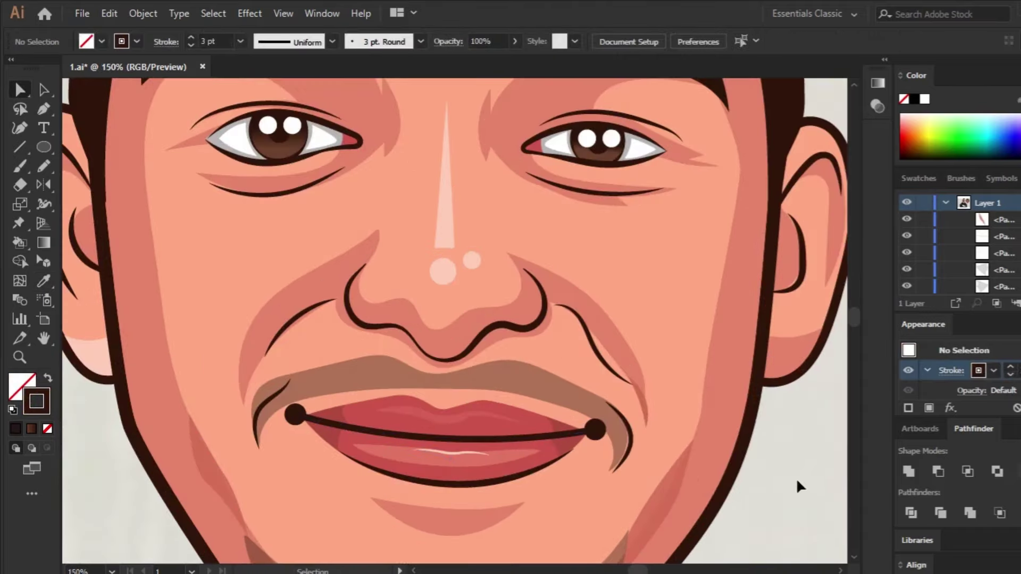
key(ctrl+minus)
key(ctrl+minus)
key(ctrl+minus)
key(ctrl+plus)
key(ctrl+plus)
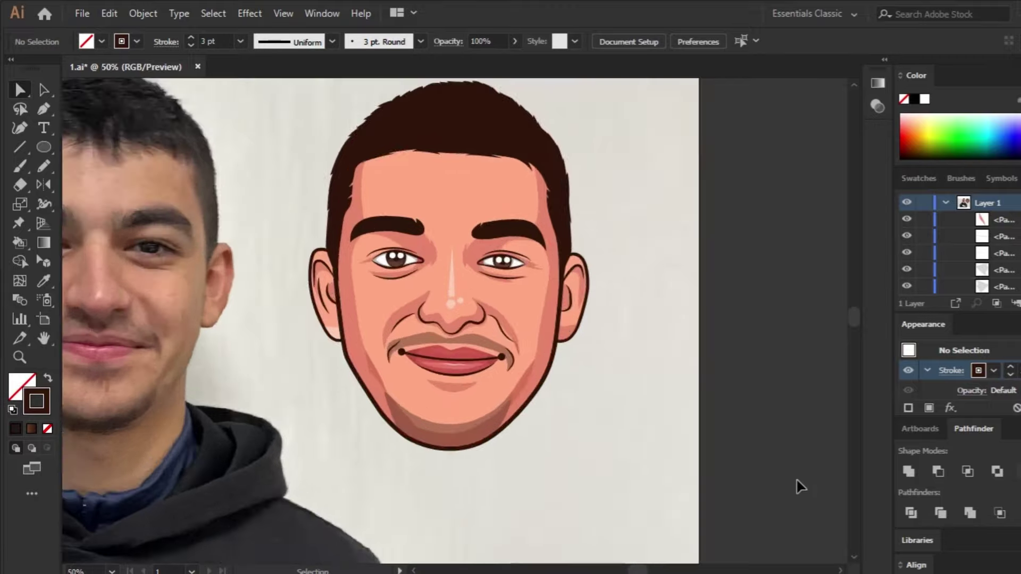
key(ctrl+minus)
drag(355, 378, 357, 378)
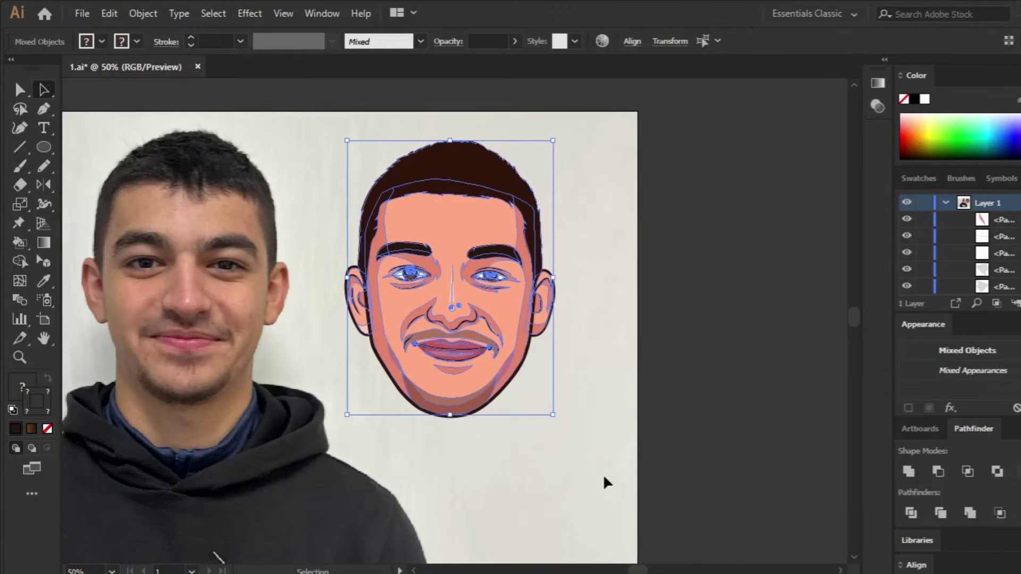
click(618, 366)
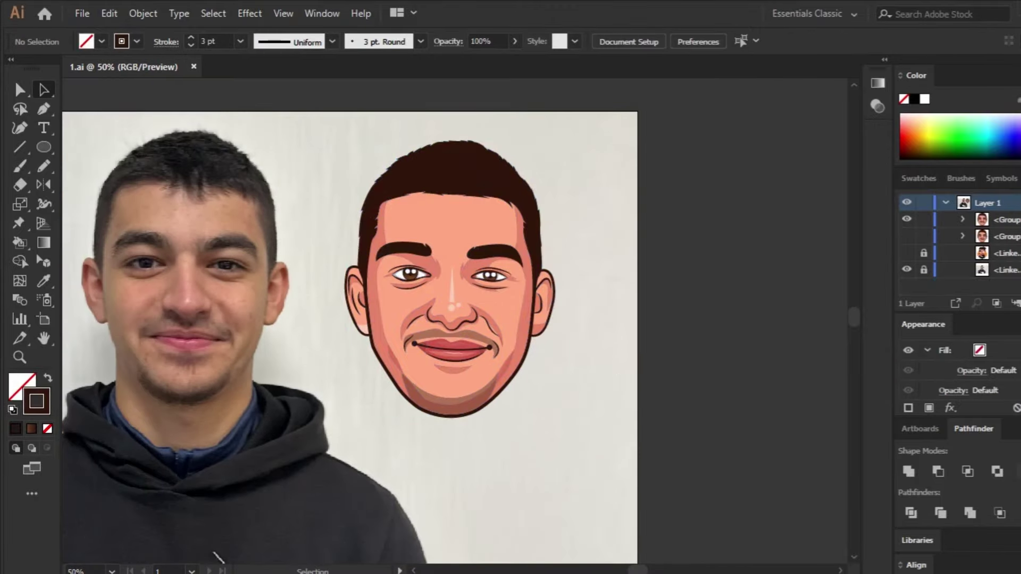